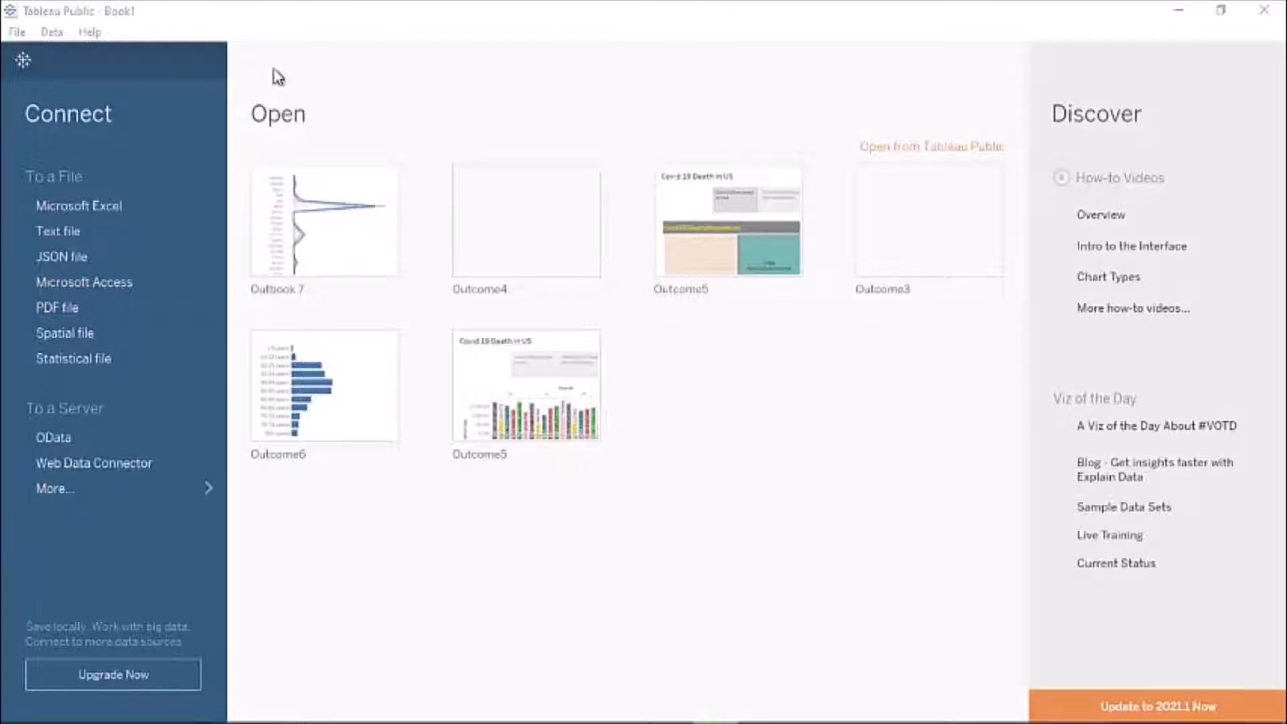
- Create a new blank workbook and maximize its window
left_click(16, 31)
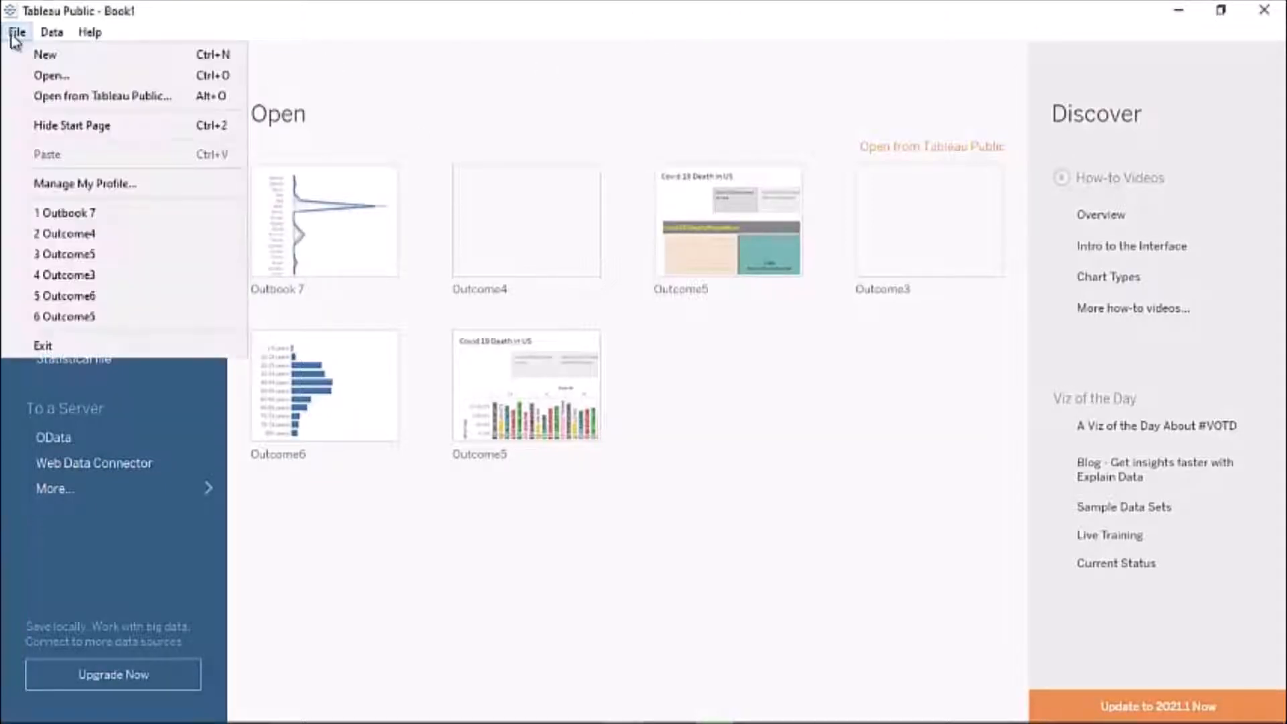
left_click(19, 60)
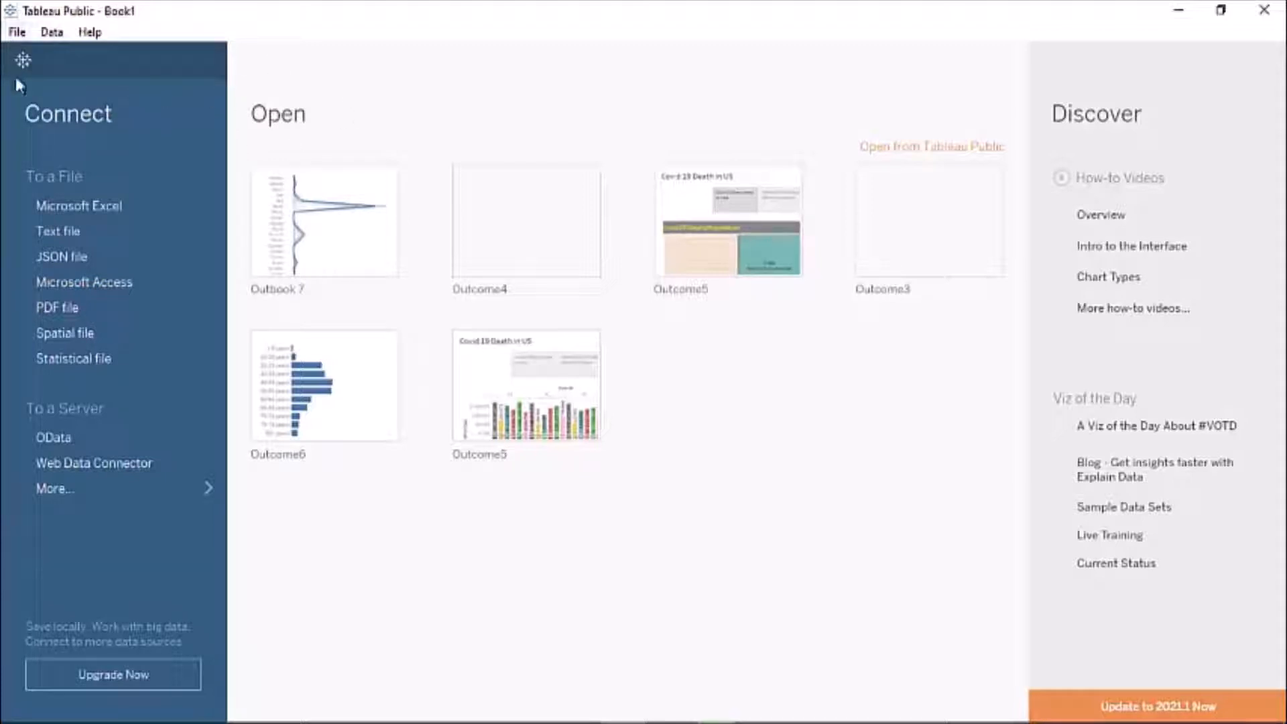
left_click(19, 31)
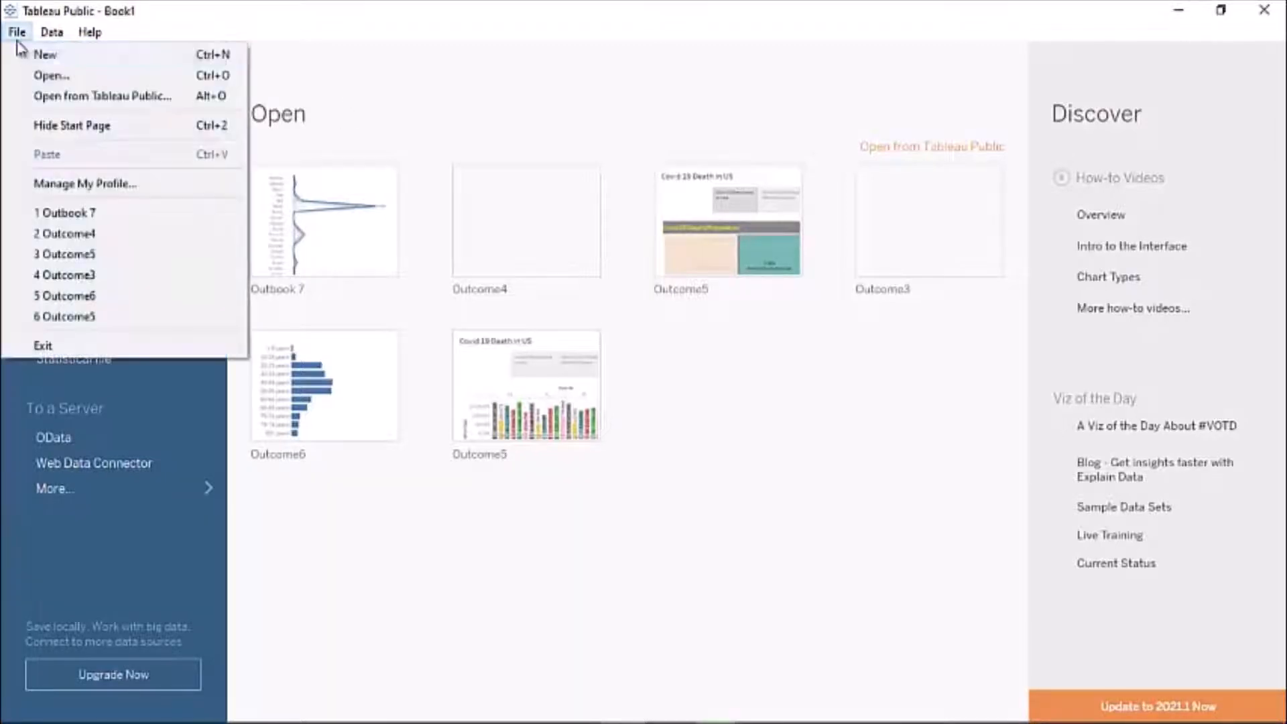
left_click(67, 57)
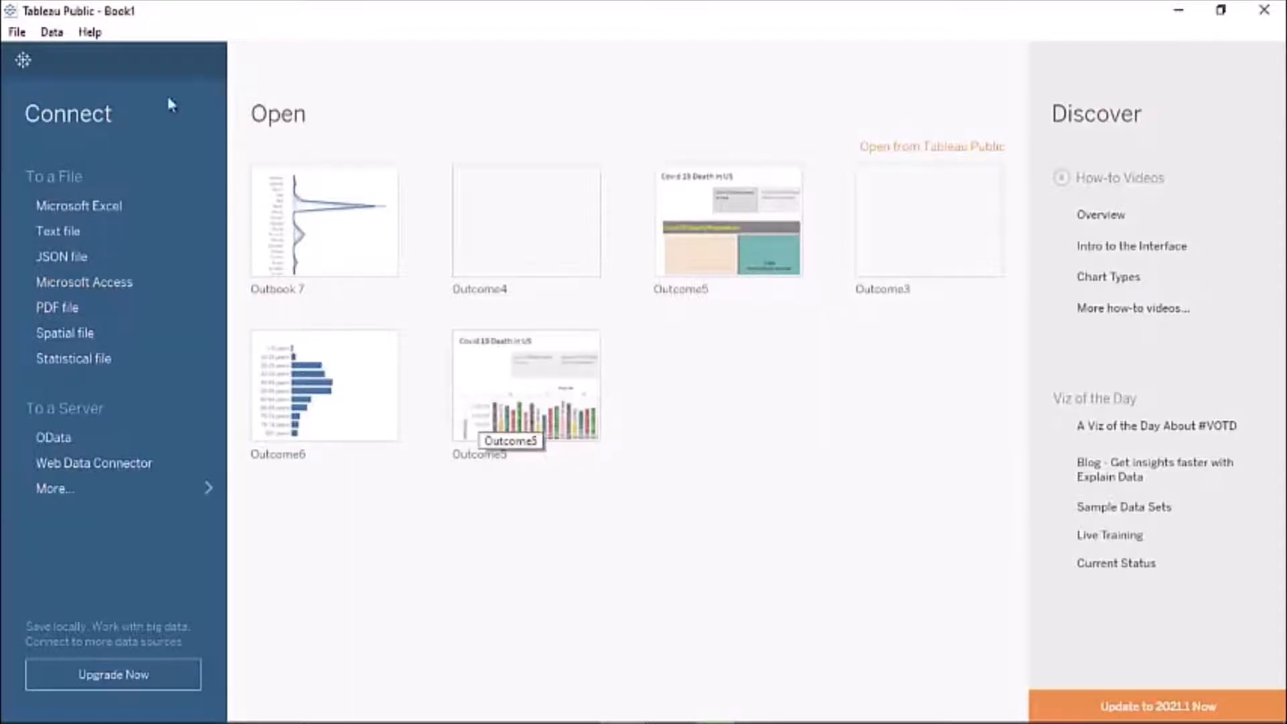
left_click(17, 32)
left_click(8, 54)
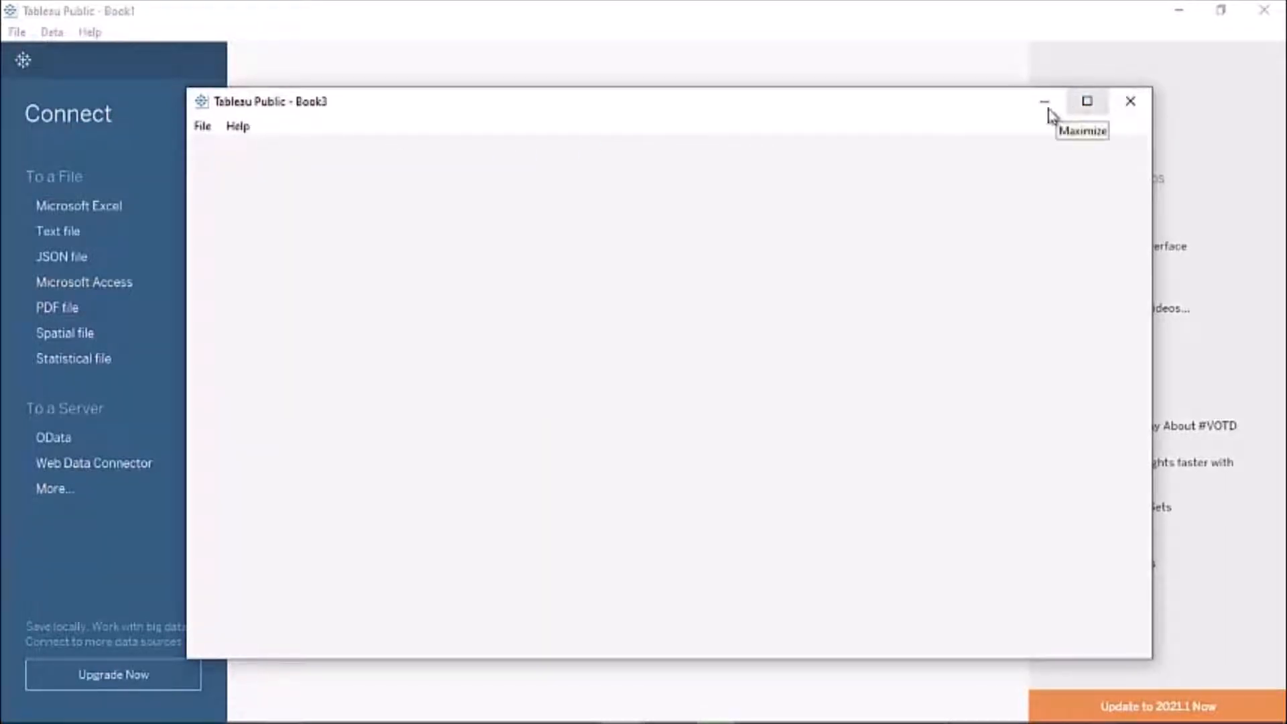
left_click(1082, 101)
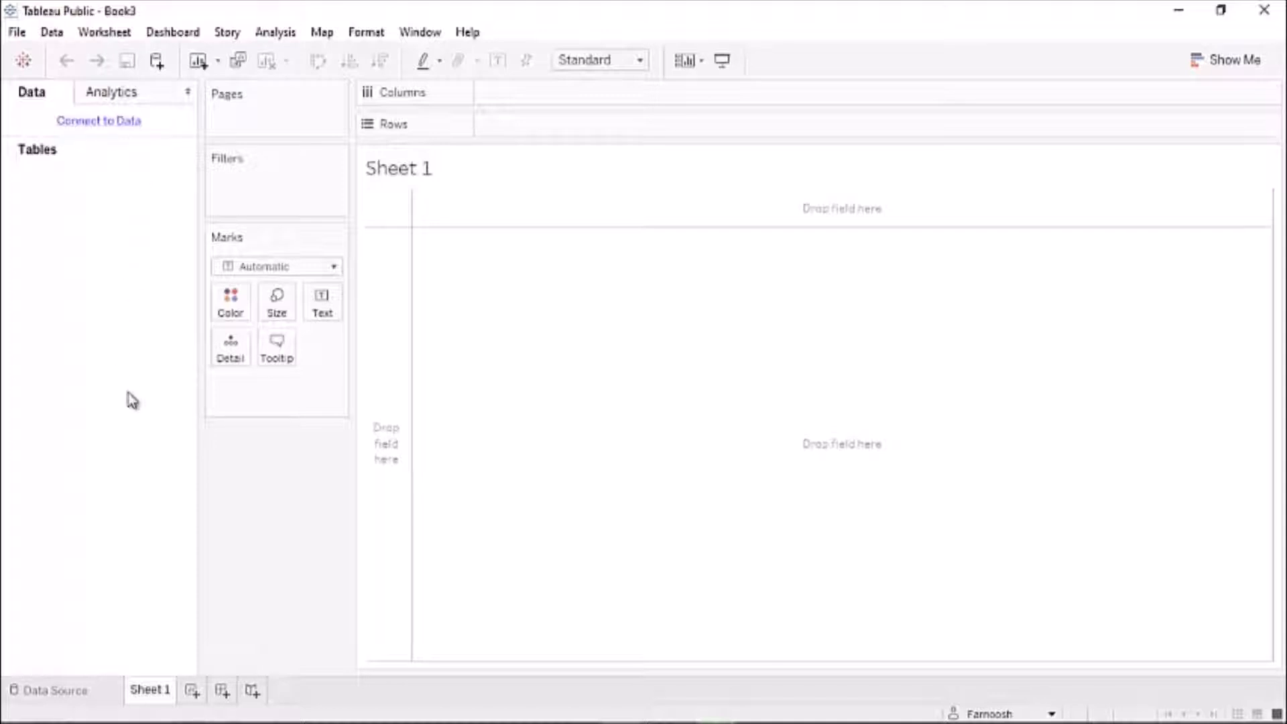
- Connect the workbook to the text file COVID-19 Activity_Texas in the TABLEAU folder
left_click(107, 129)
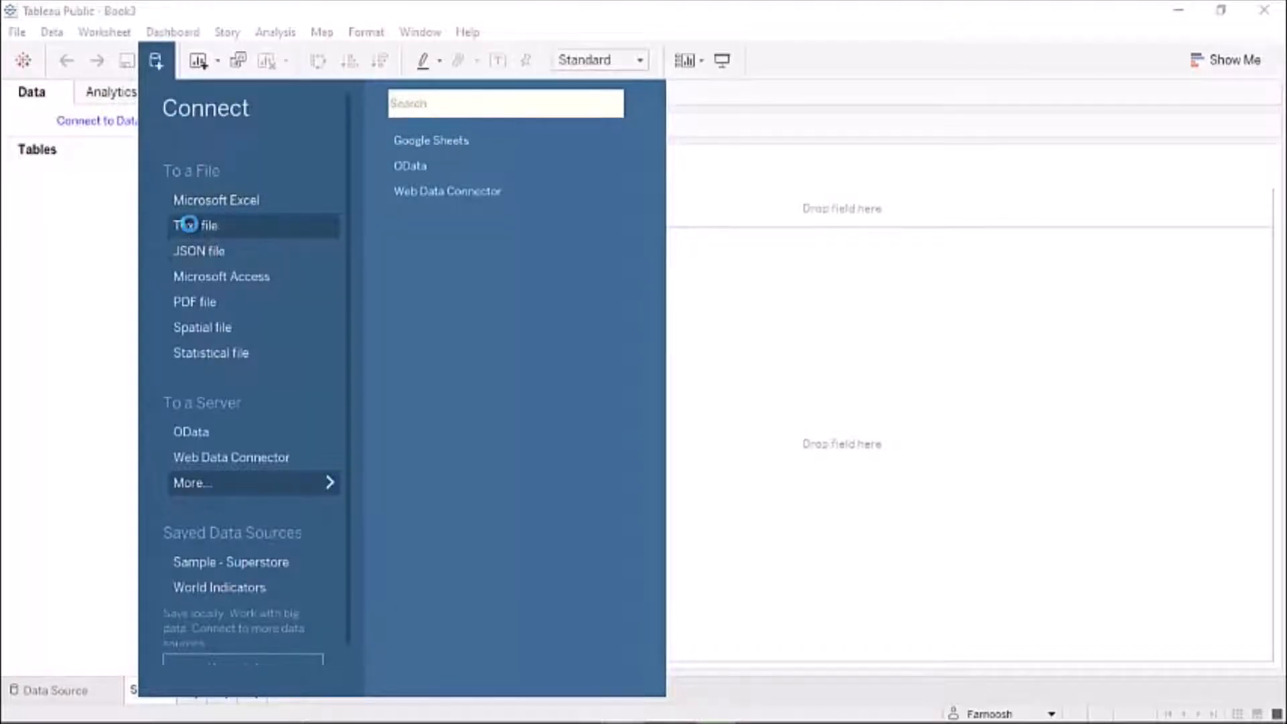
left_click(190, 225)
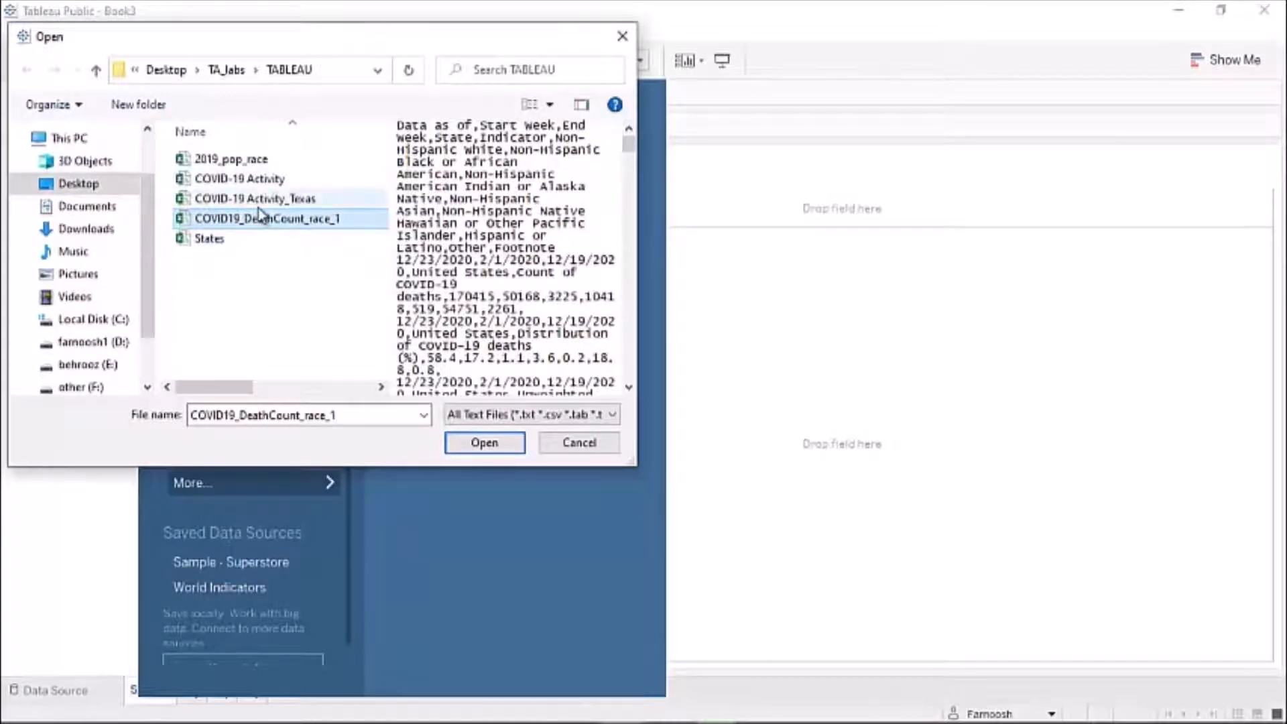
left_click(238, 199)
left_click(482, 443)
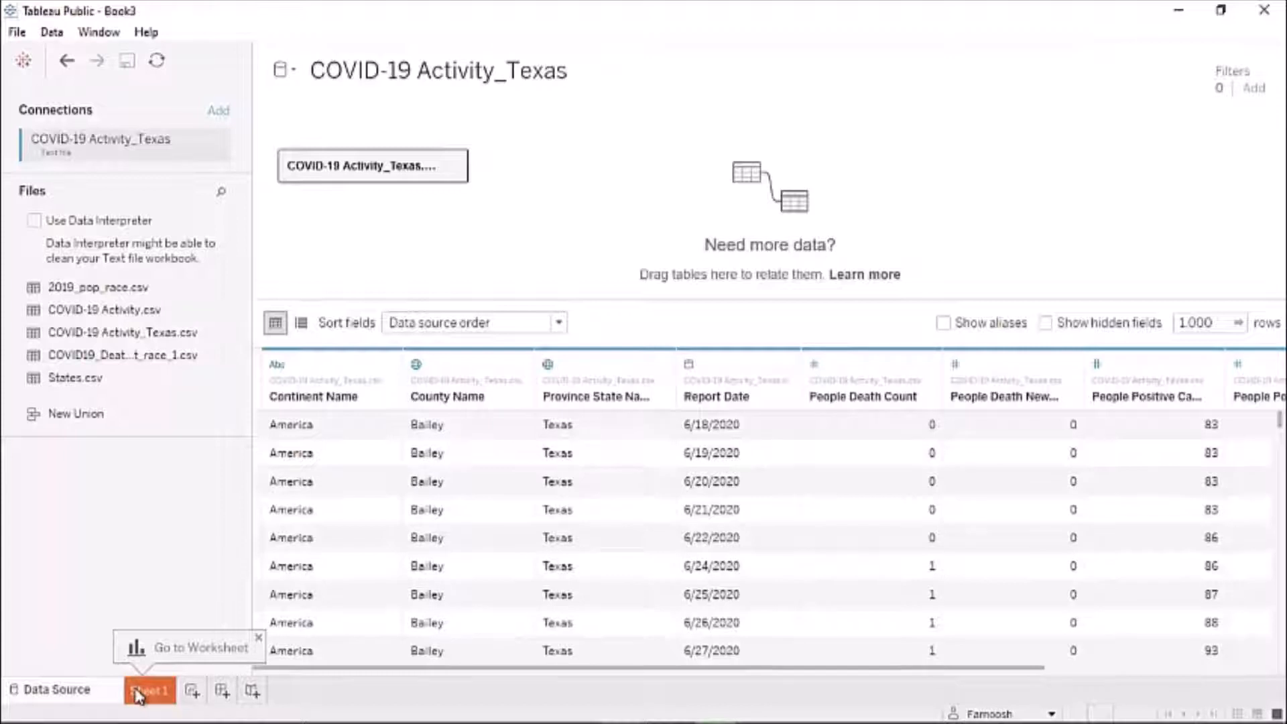
- Go to the Sheet 1 worksheet and rename it Motion_death_county
left_click(137, 695)
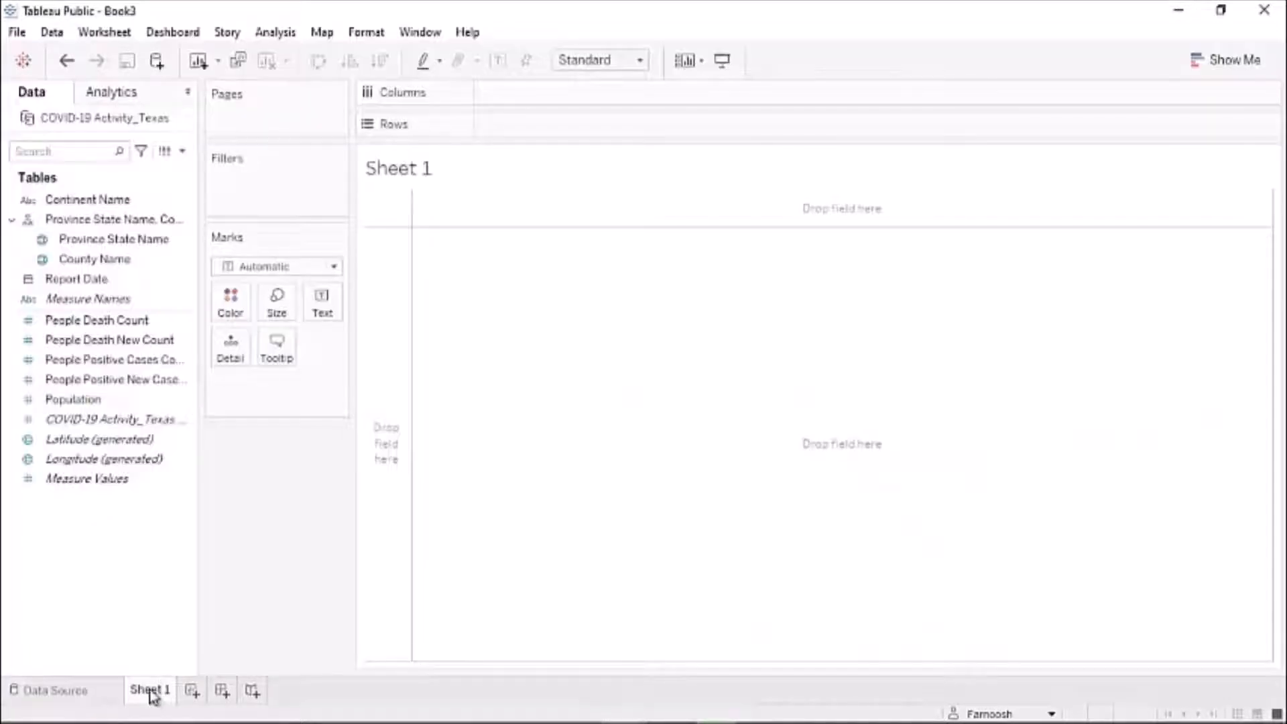
double_click(152, 692)
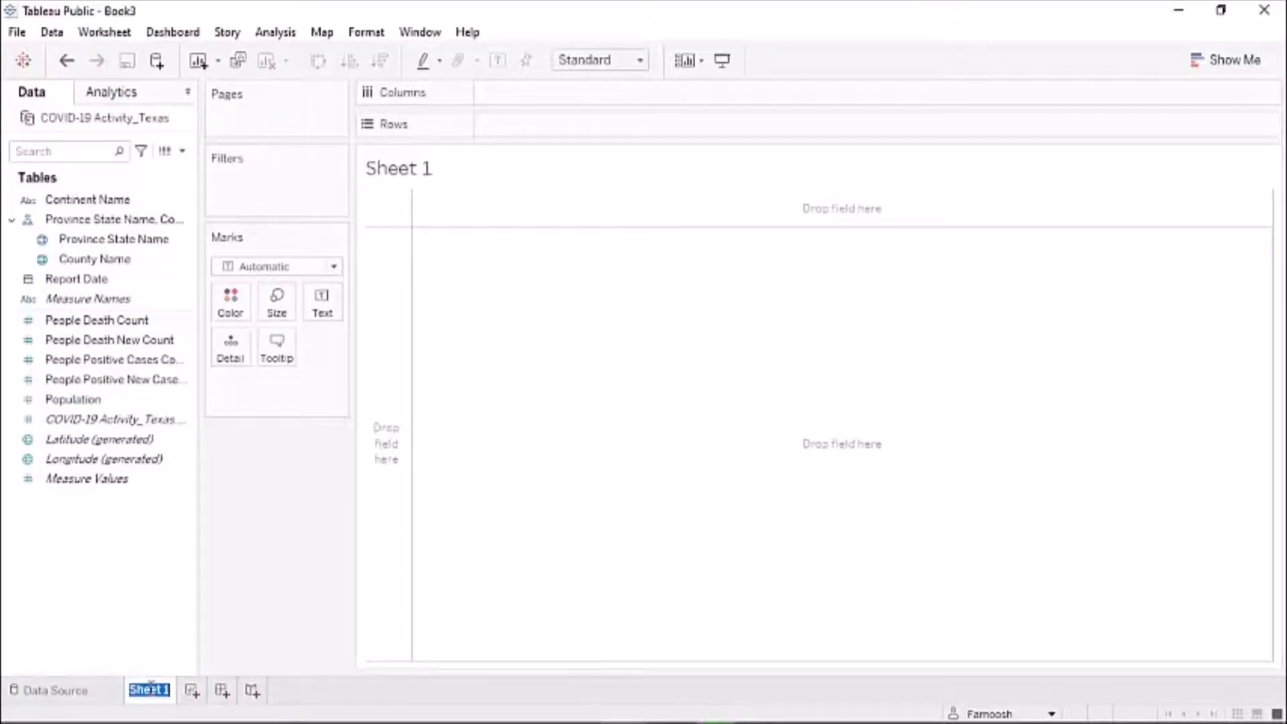
type("Mo")
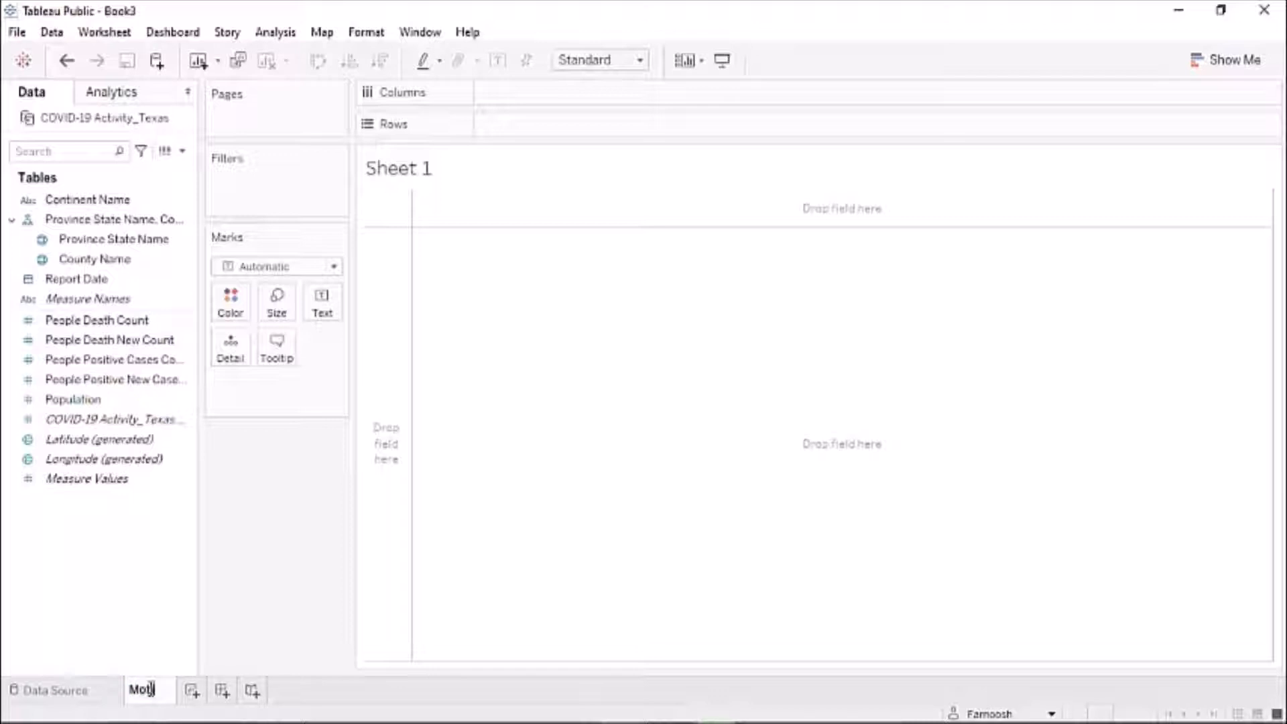
type("tion_")
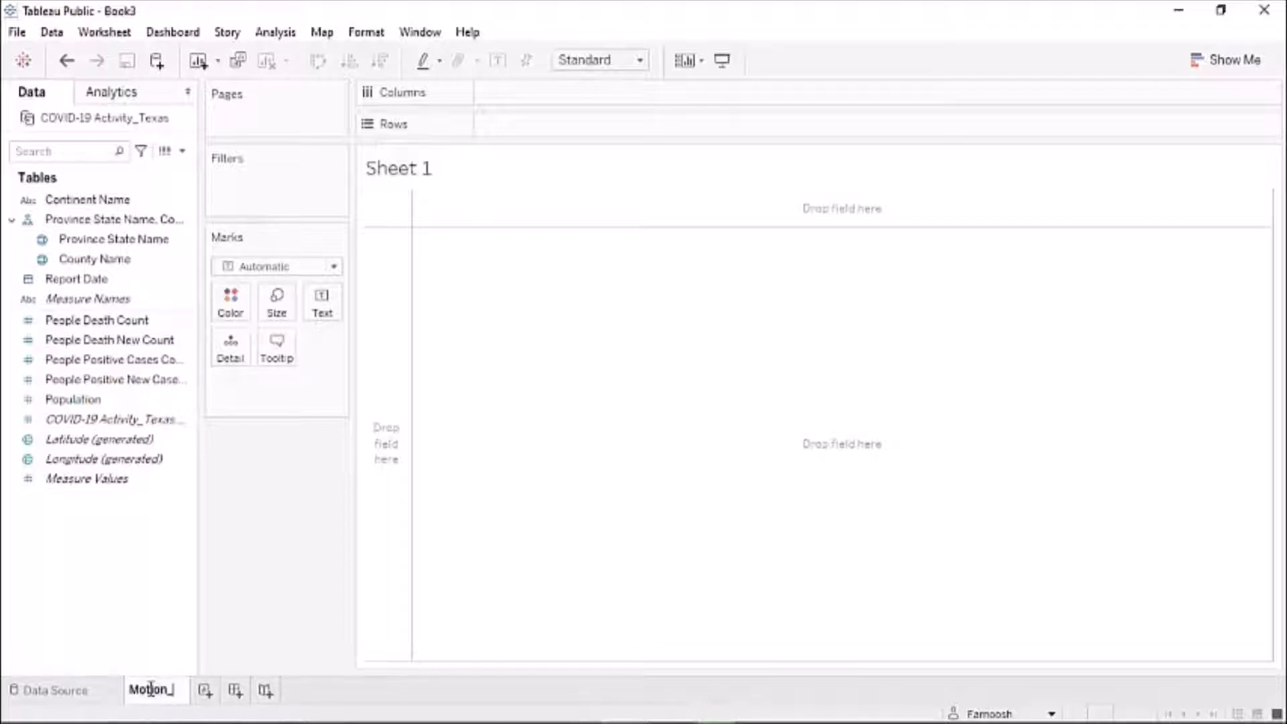
type("death")
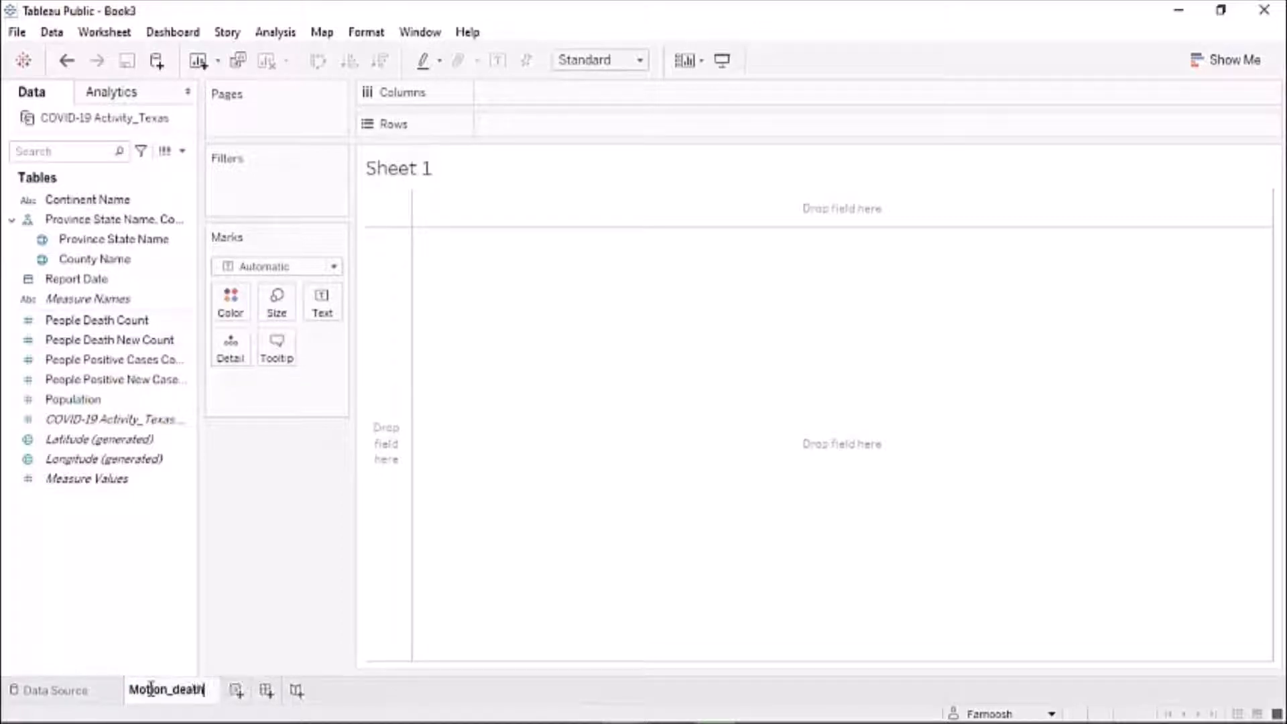
type("d")
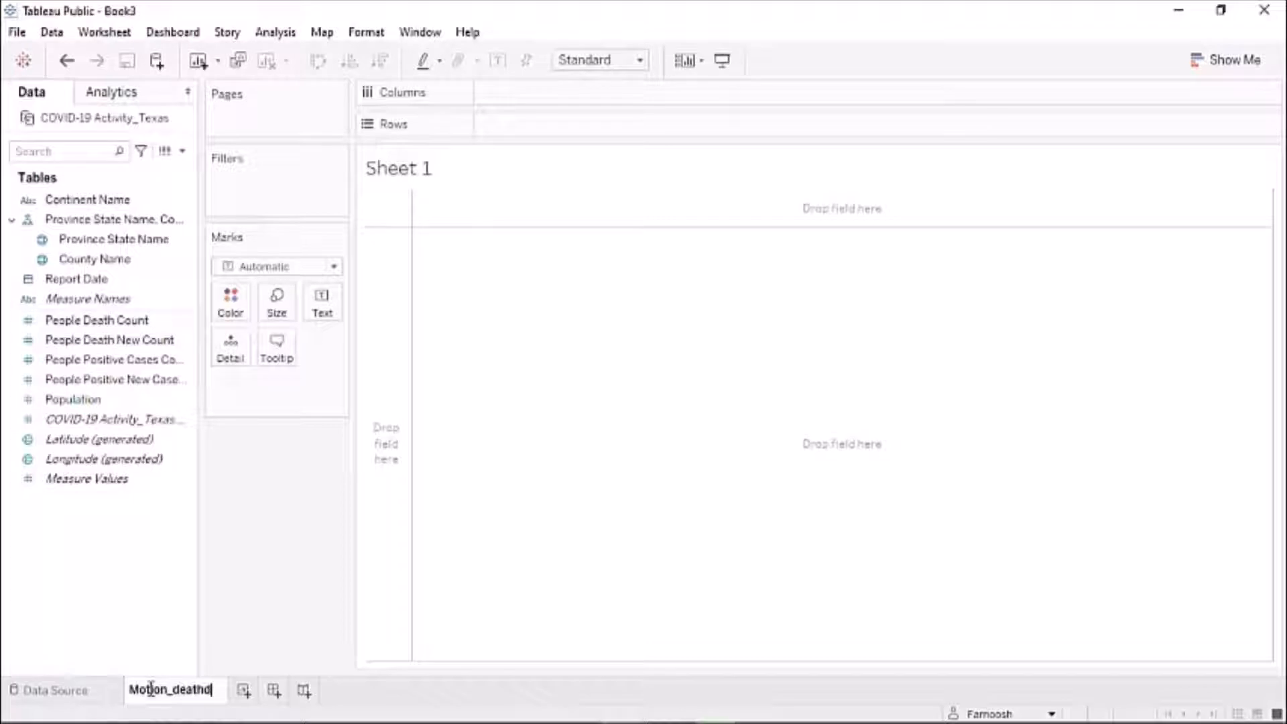
key("BackSpace")
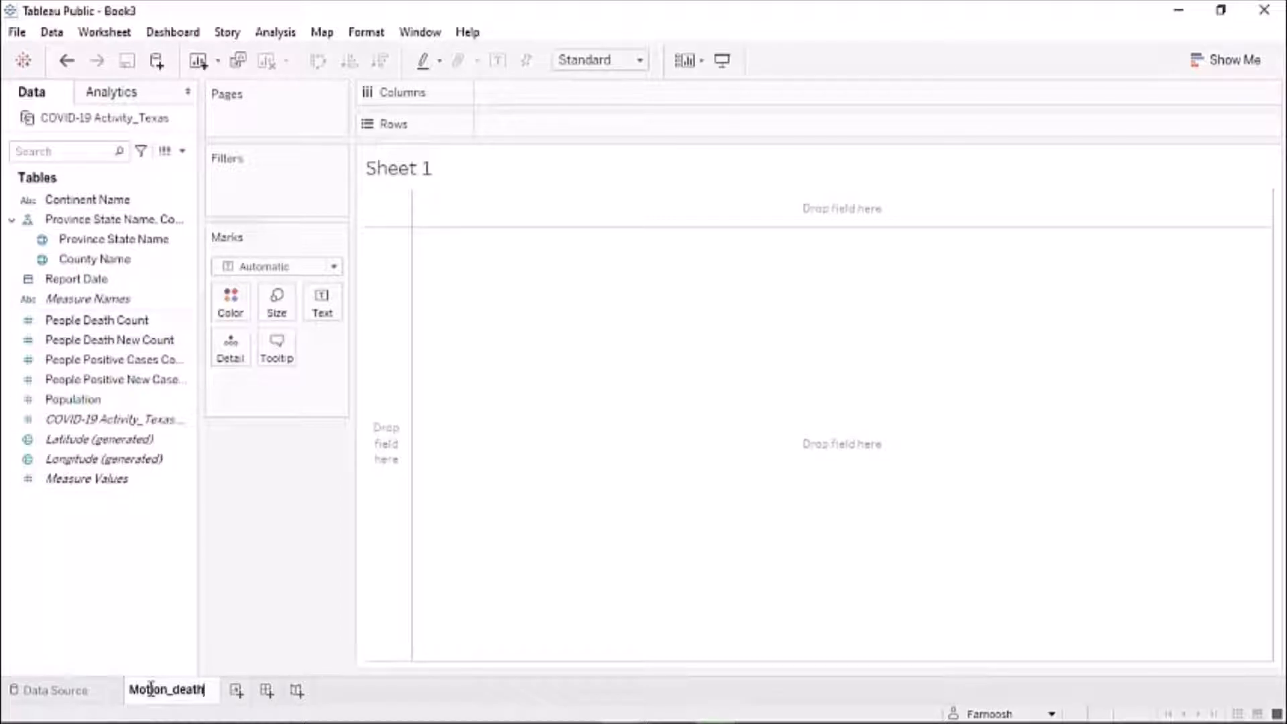
type("_county")
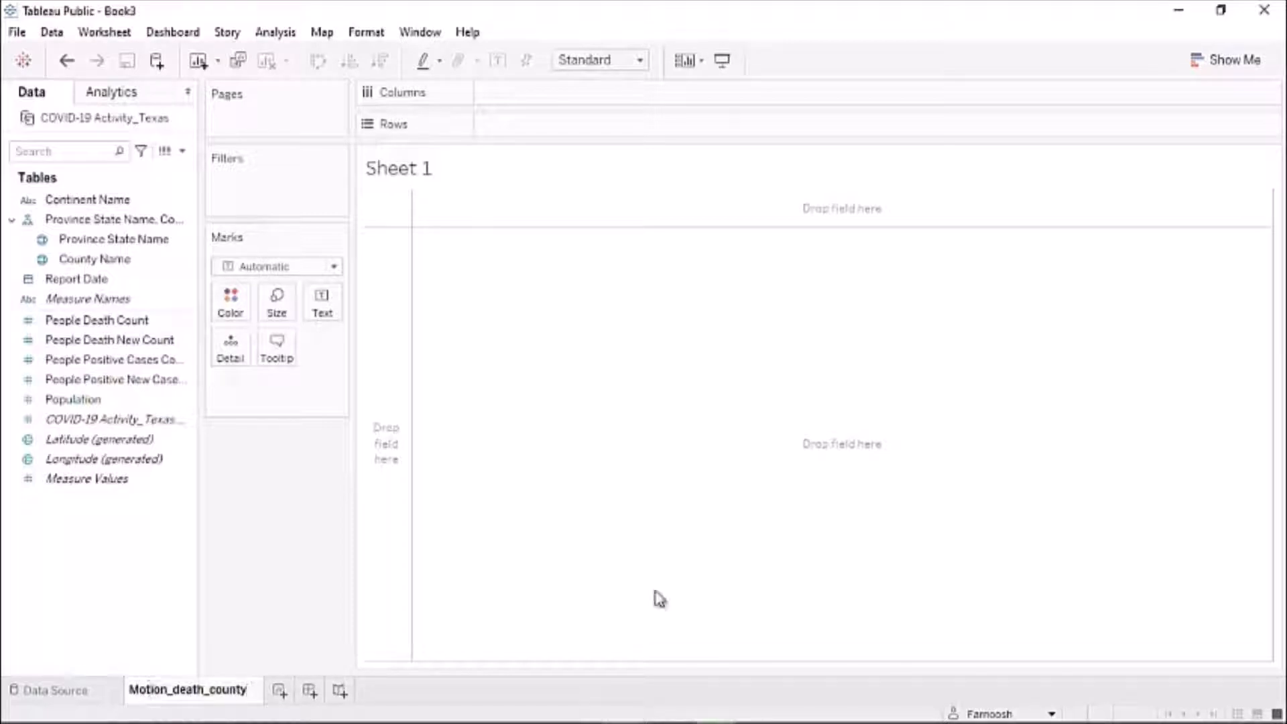
left_click(595, 272)
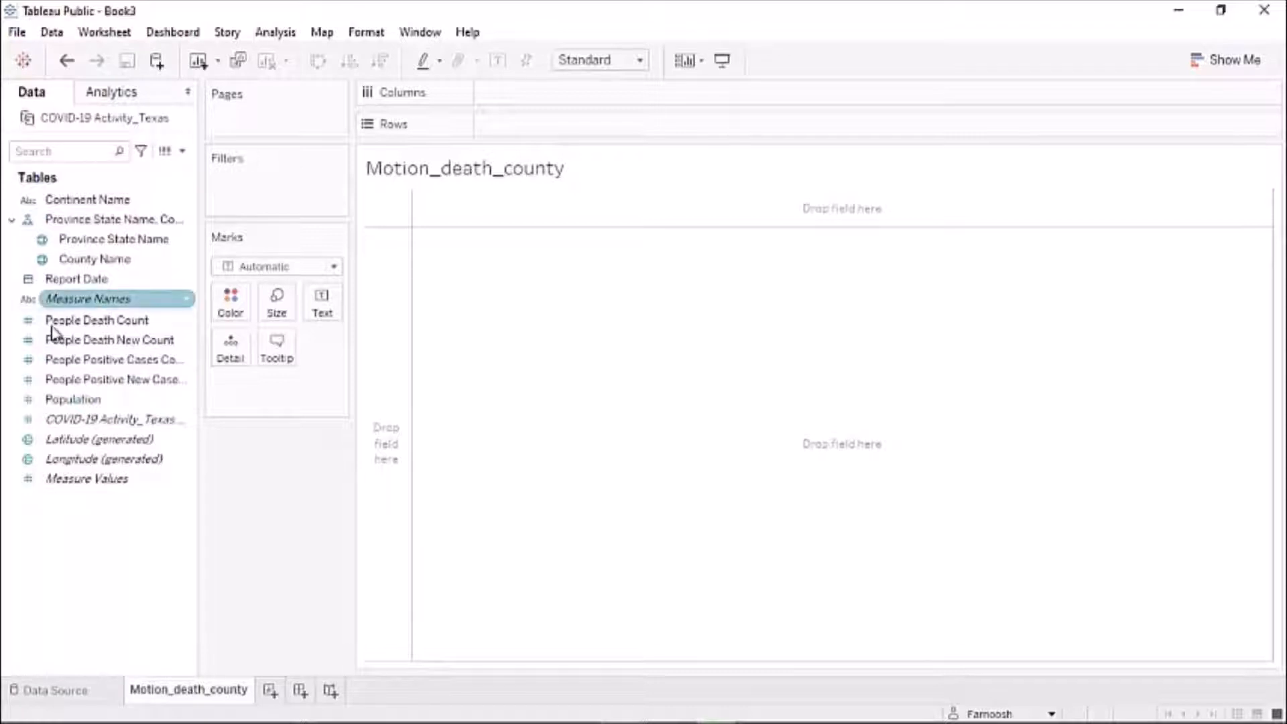
- Build a horizontal bar chart with People Death Count on the columns and County Name on the rows
mouse_move(44, 322)
left_mouse_down()
mouse_move(172, 293)
mouse_move(526, 114)
mouse_move(508, 106)
left_mouse_up()
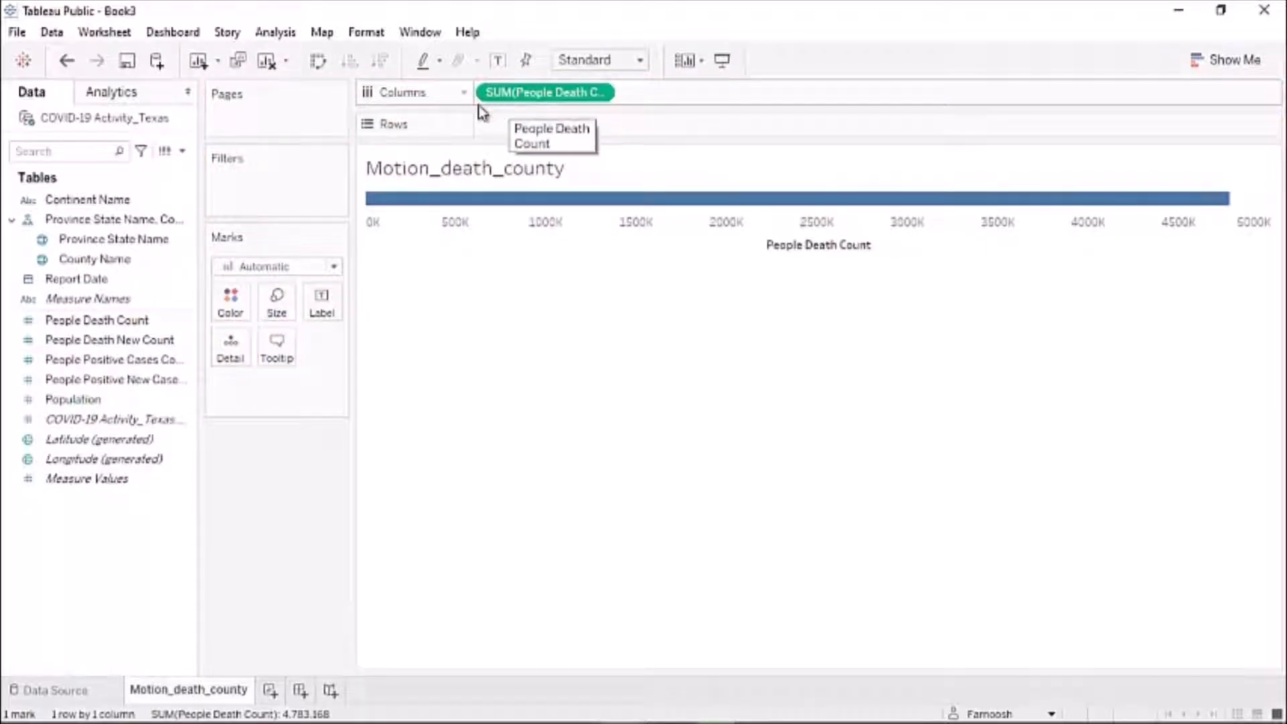
left_click(114, 240)
left_click_drag(60, 253, 579, 248)
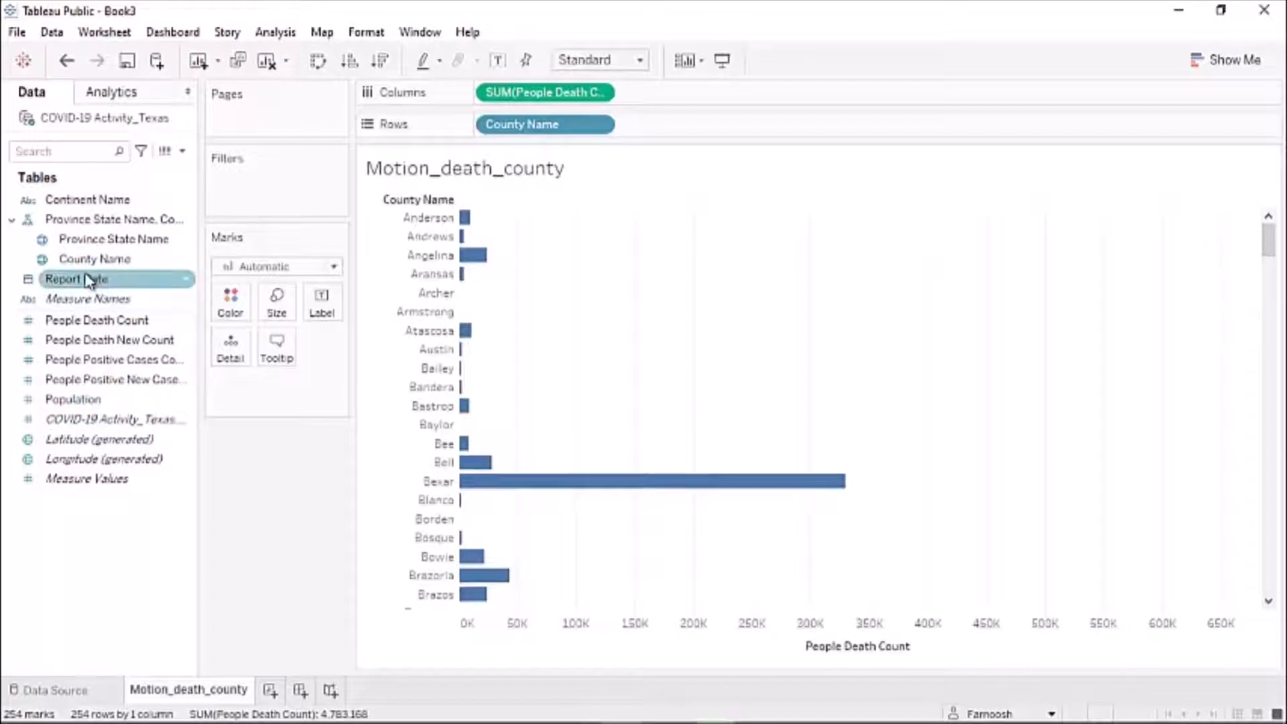
- Add a County Name filter that keeps all counties selected and show its filter control beside the chart
left_click_drag(87, 259, 253, 184)
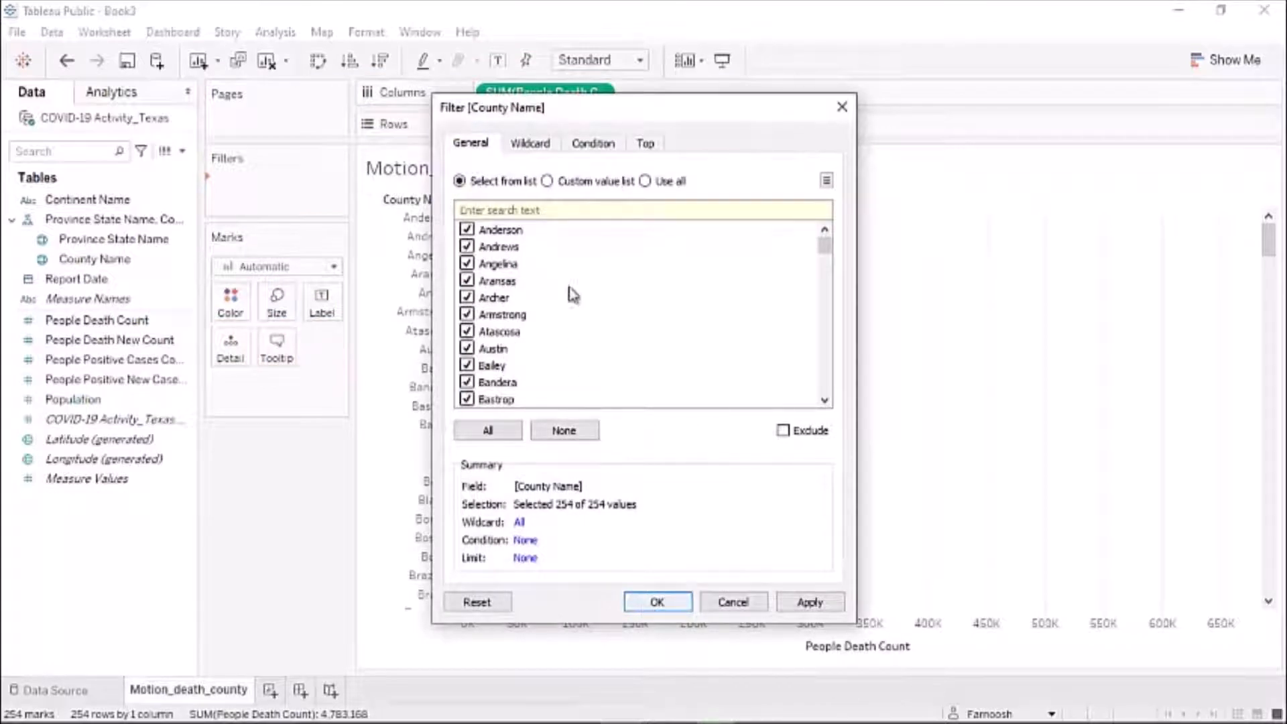
left_click(657, 603)
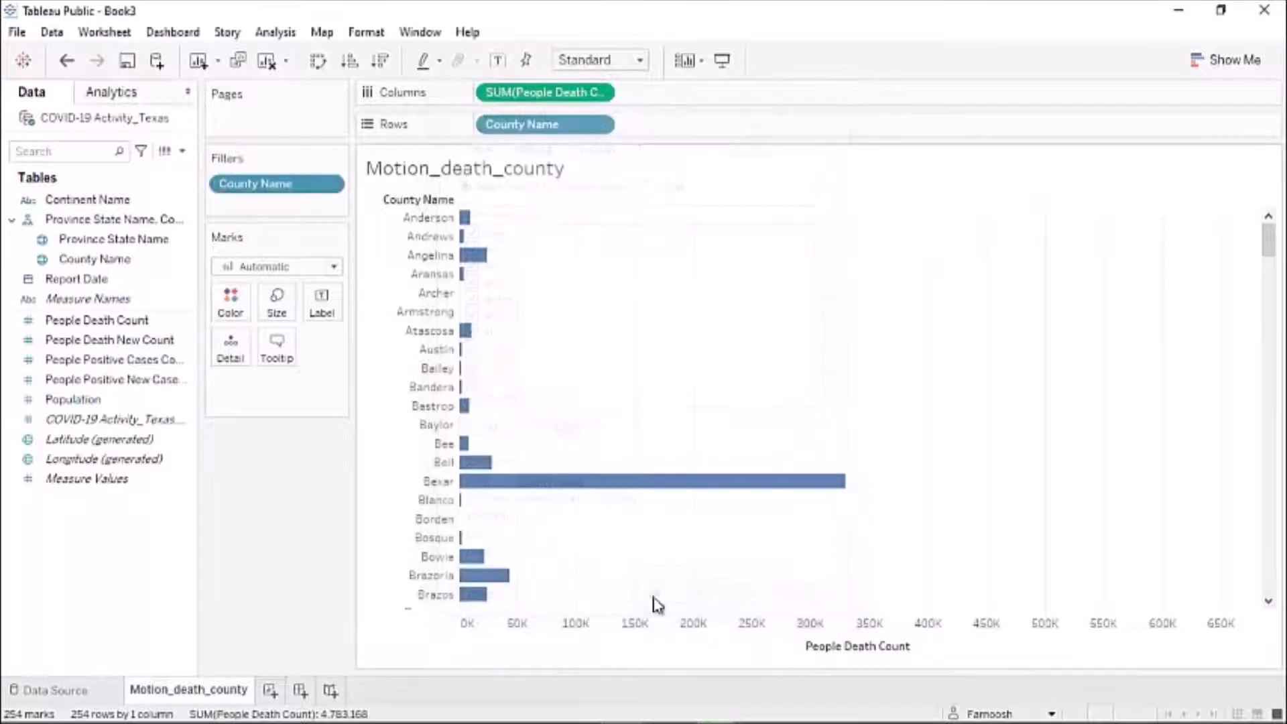
right_click(298, 189)
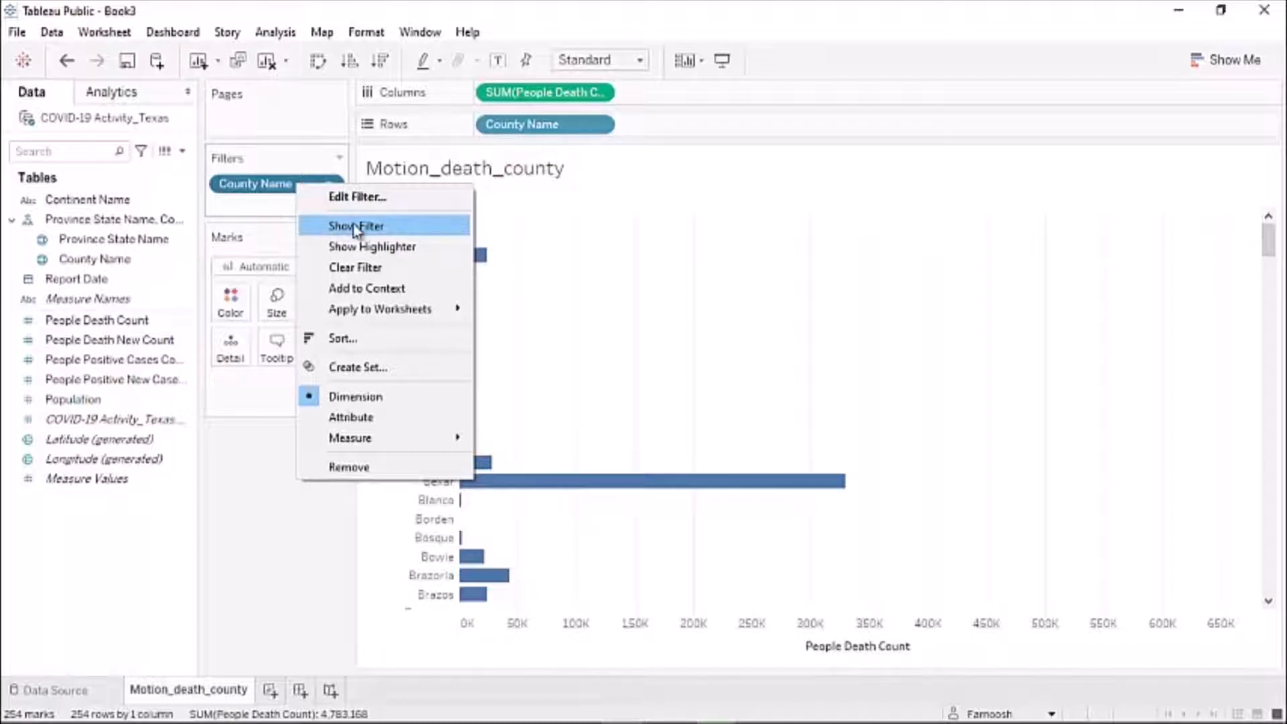
left_click(411, 233)
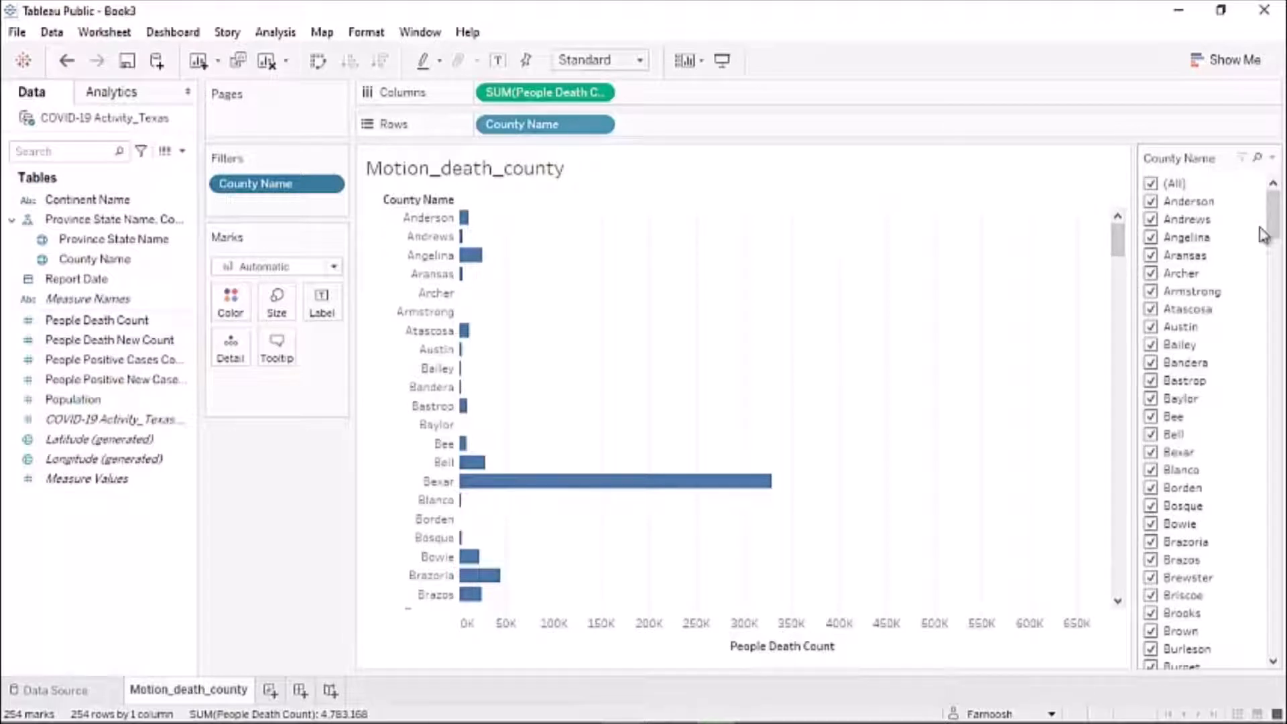
- Change the County Name filter control to Multiple Values (dropdown) and check its list of counties
left_click(1273, 159)
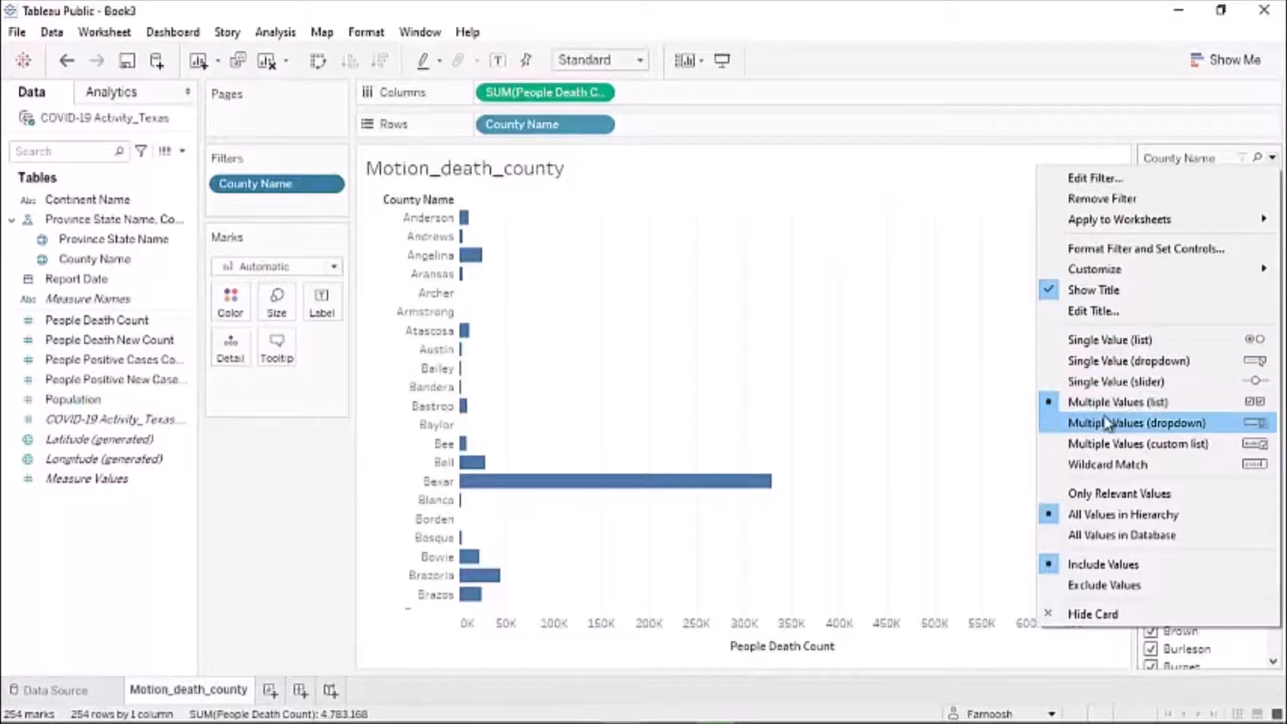
left_click(1178, 432)
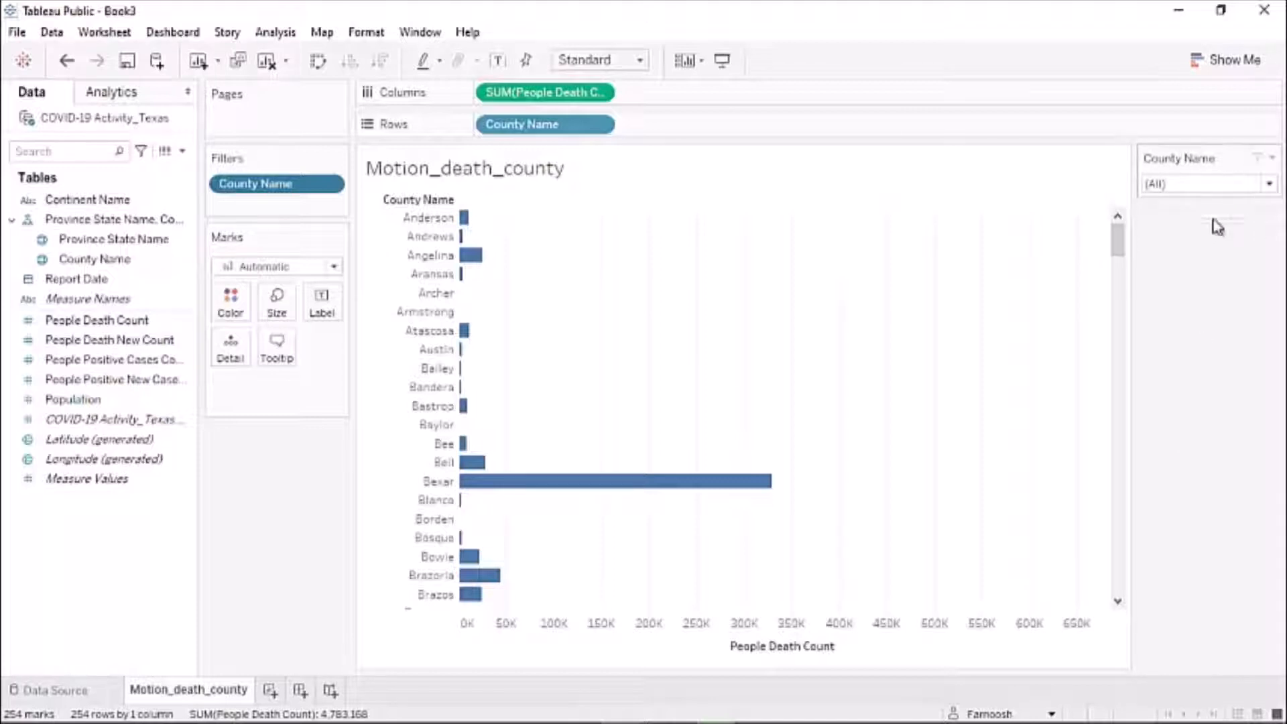
left_click(1271, 185)
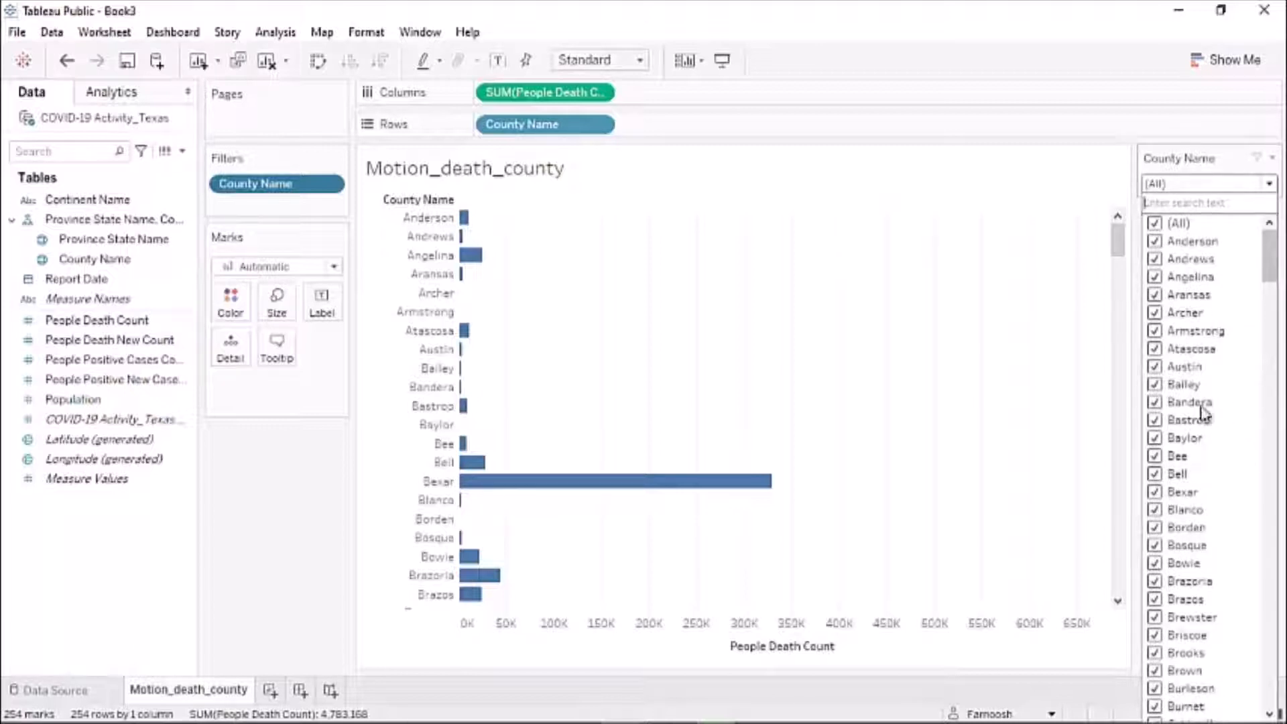
left_click(758, 360)
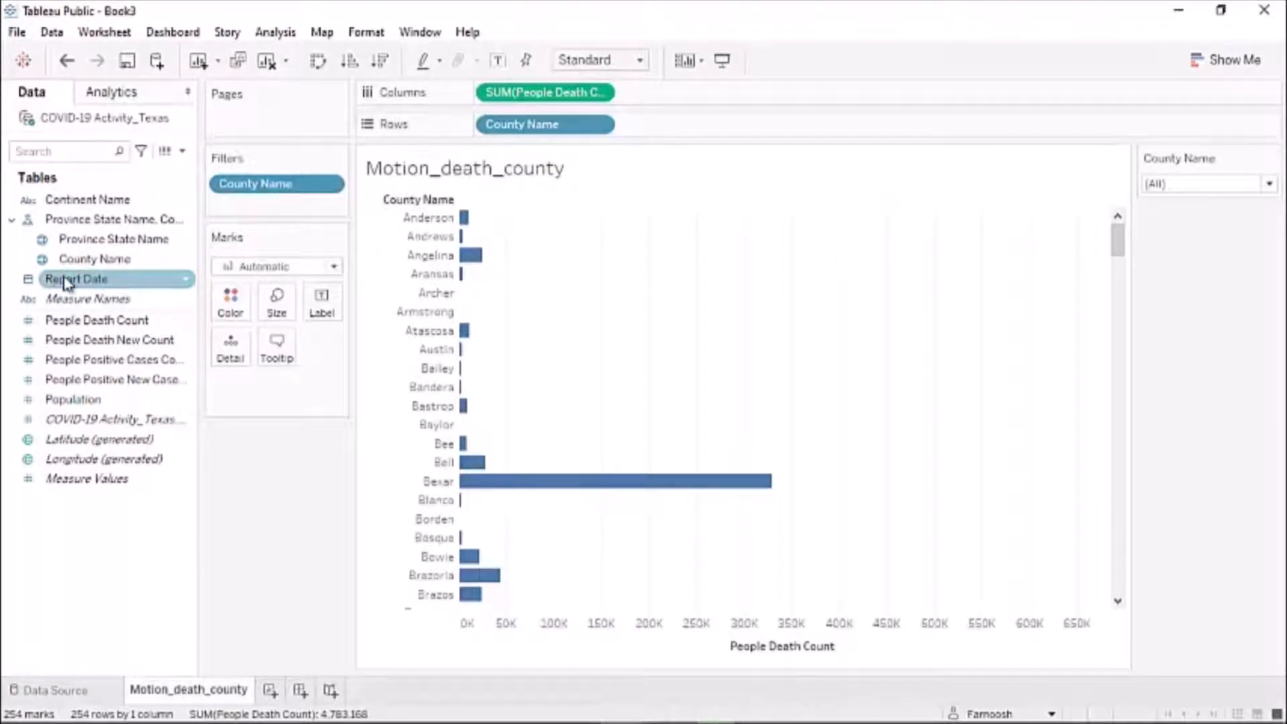
- Page the chart by Report Date, using a custom date detail of Month / Year as a date part
mouse_move(67, 281)
left_mouse_down()
mouse_move(210, 162)
mouse_move(248, 91)
mouse_move(240, 114)
left_mouse_up()
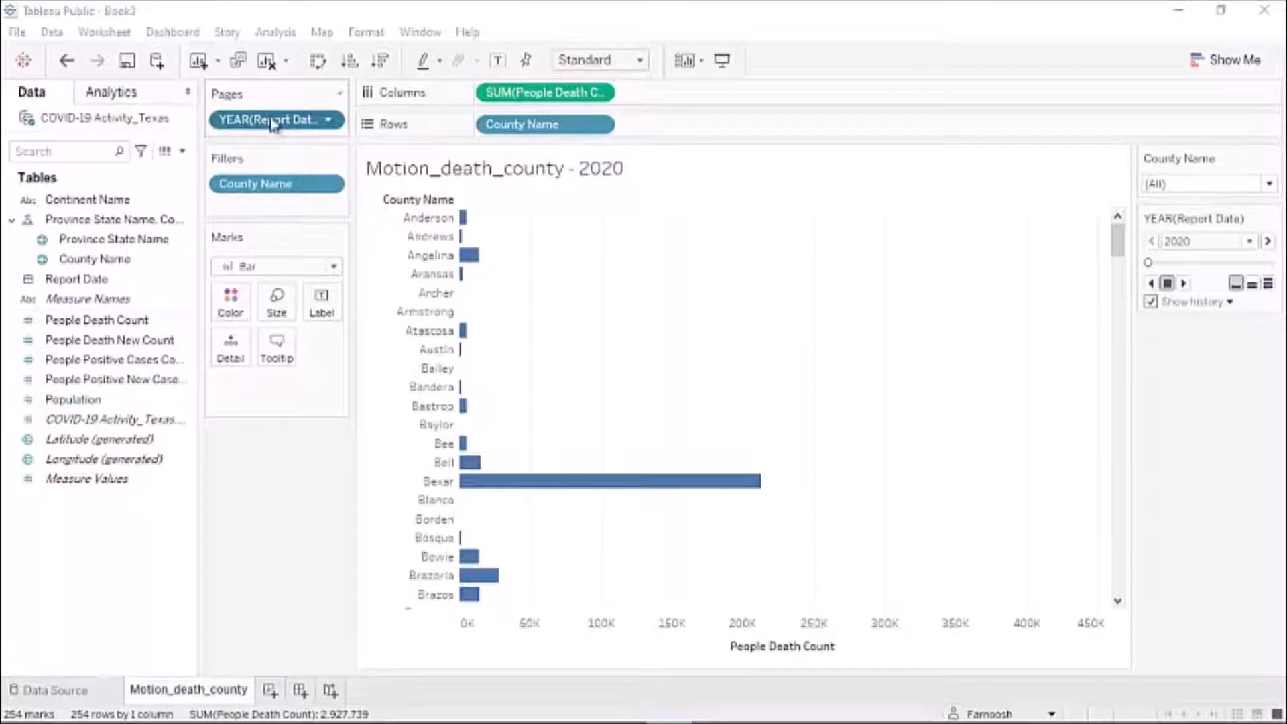
left_click(248, 126)
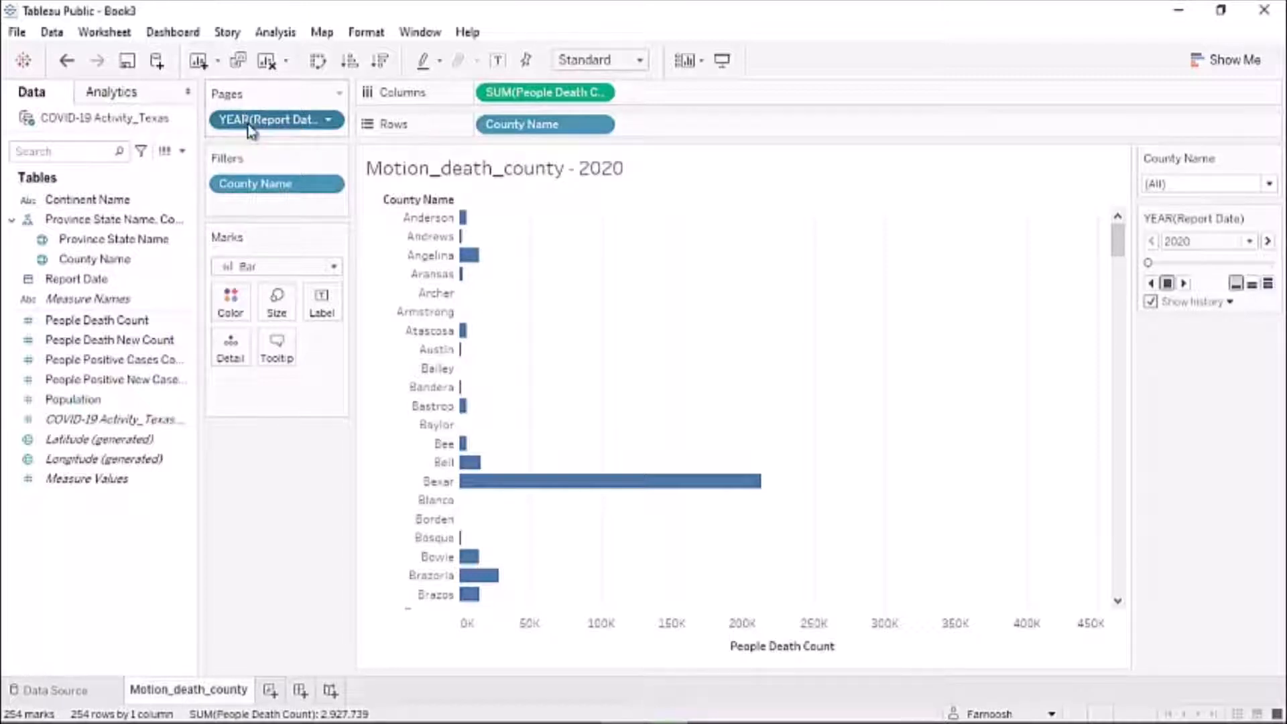
left_click(328, 123)
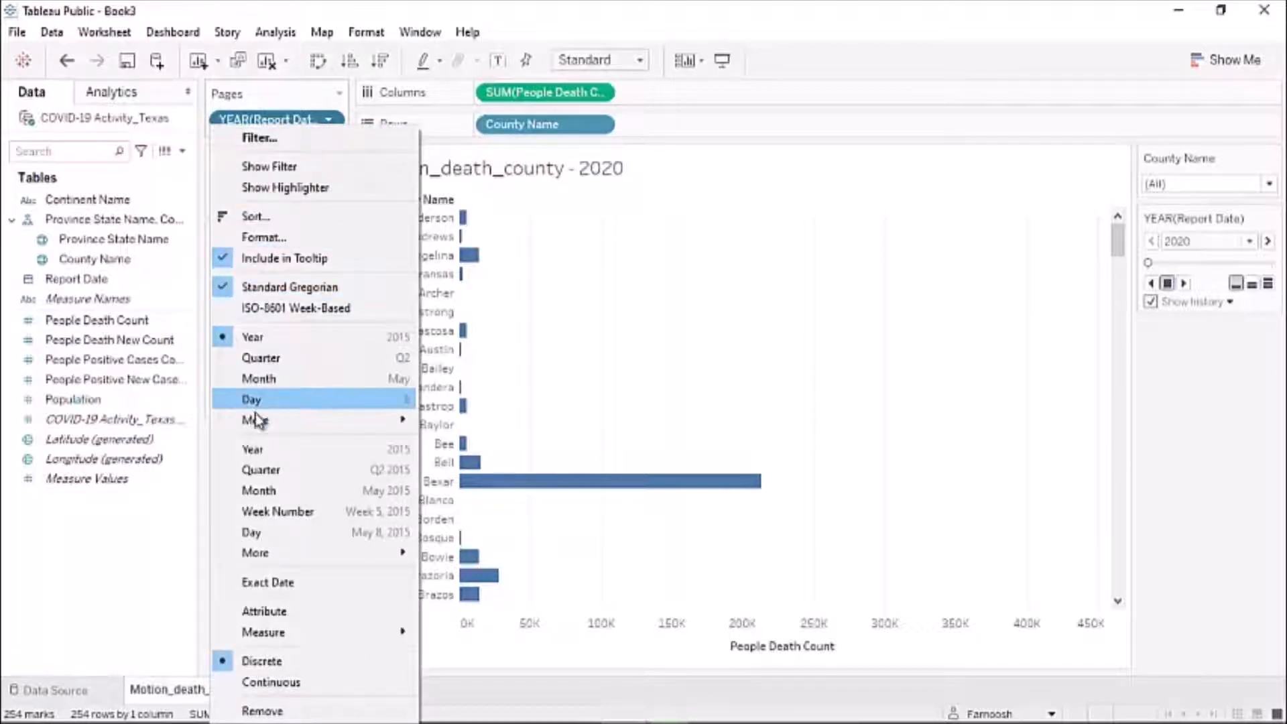
mouse_move(271, 427)
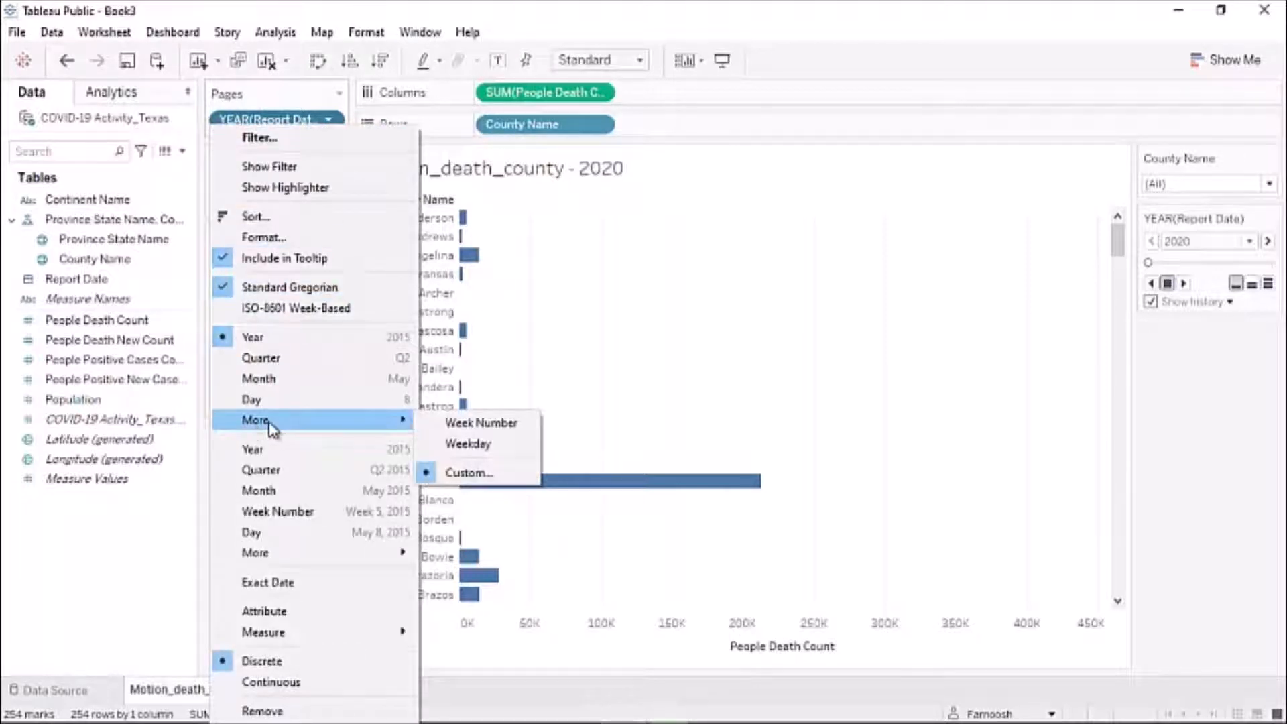
left_click(466, 473)
left_click(624, 346)
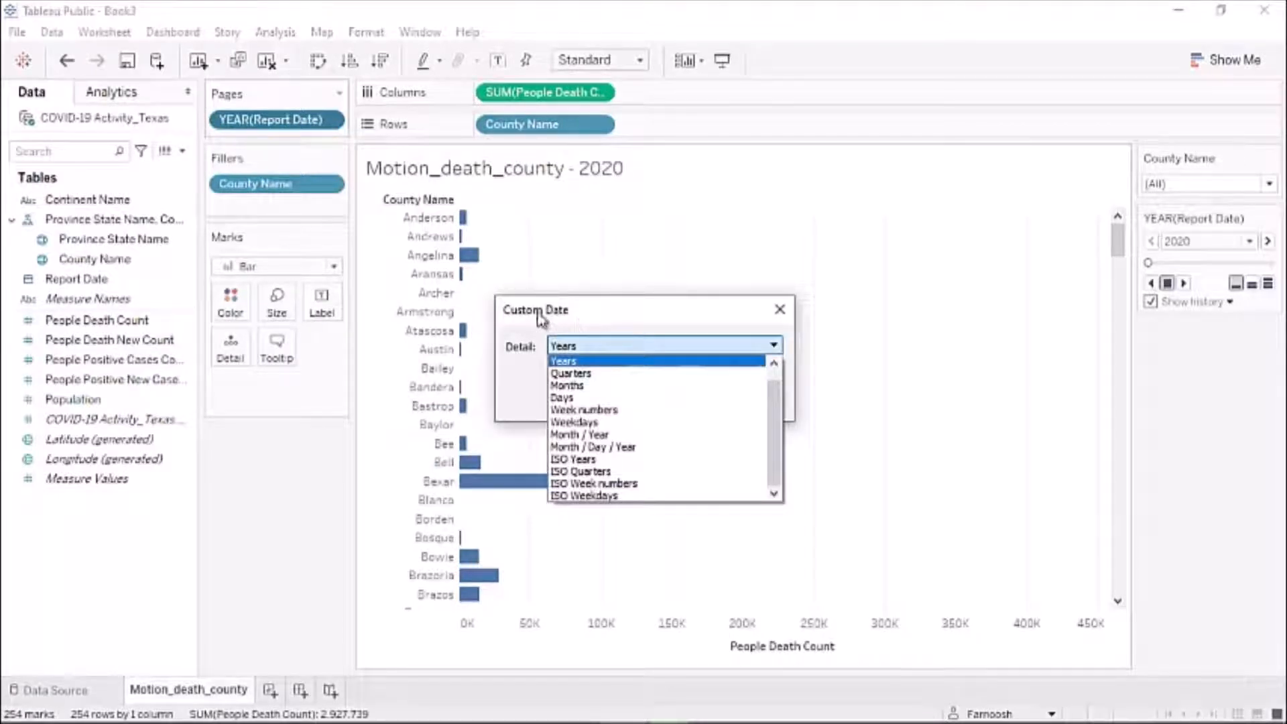
left_click(618, 436)
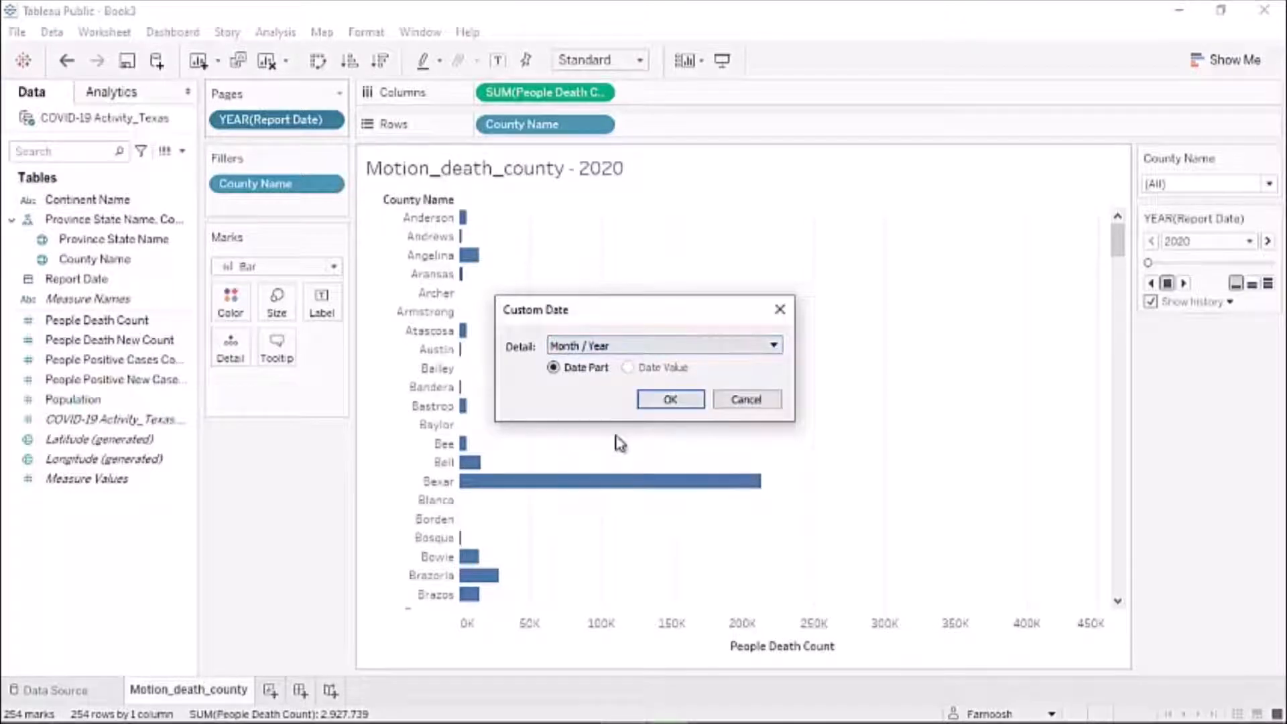
left_click(671, 403)
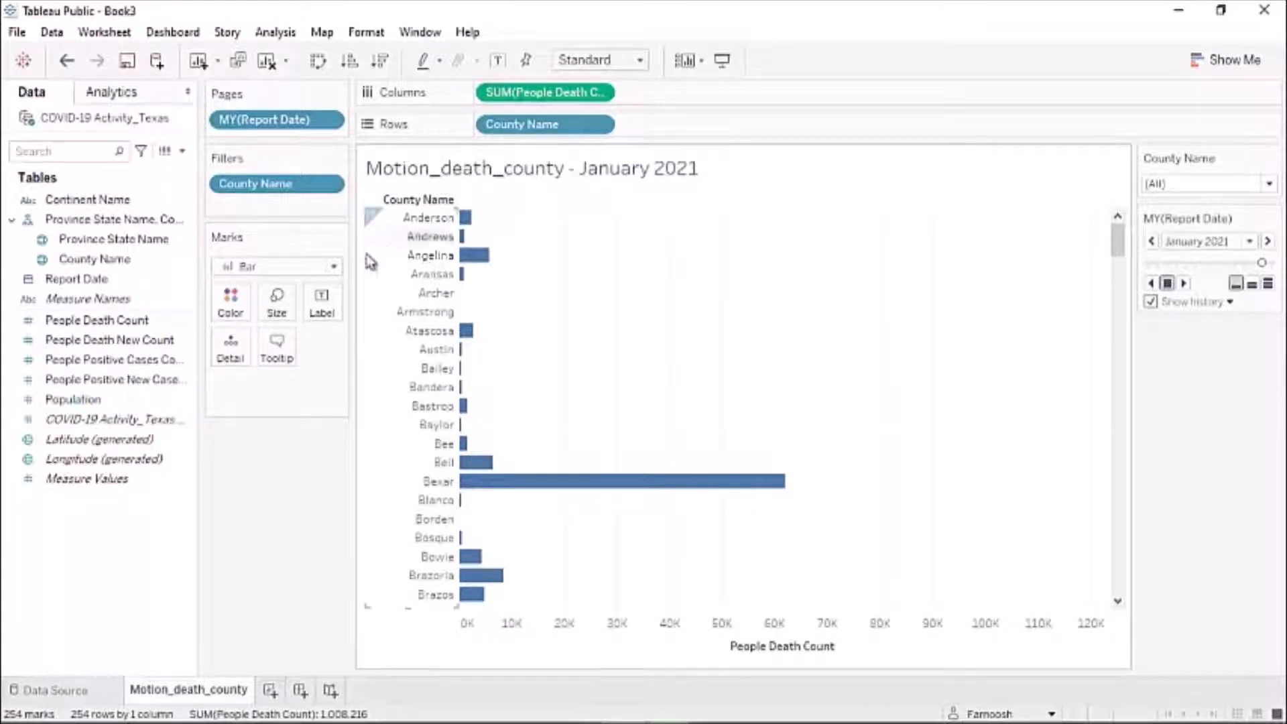
- Change the chart's mark type to Line and play the Report Date pages forward through to February 2021
left_click(333, 272)
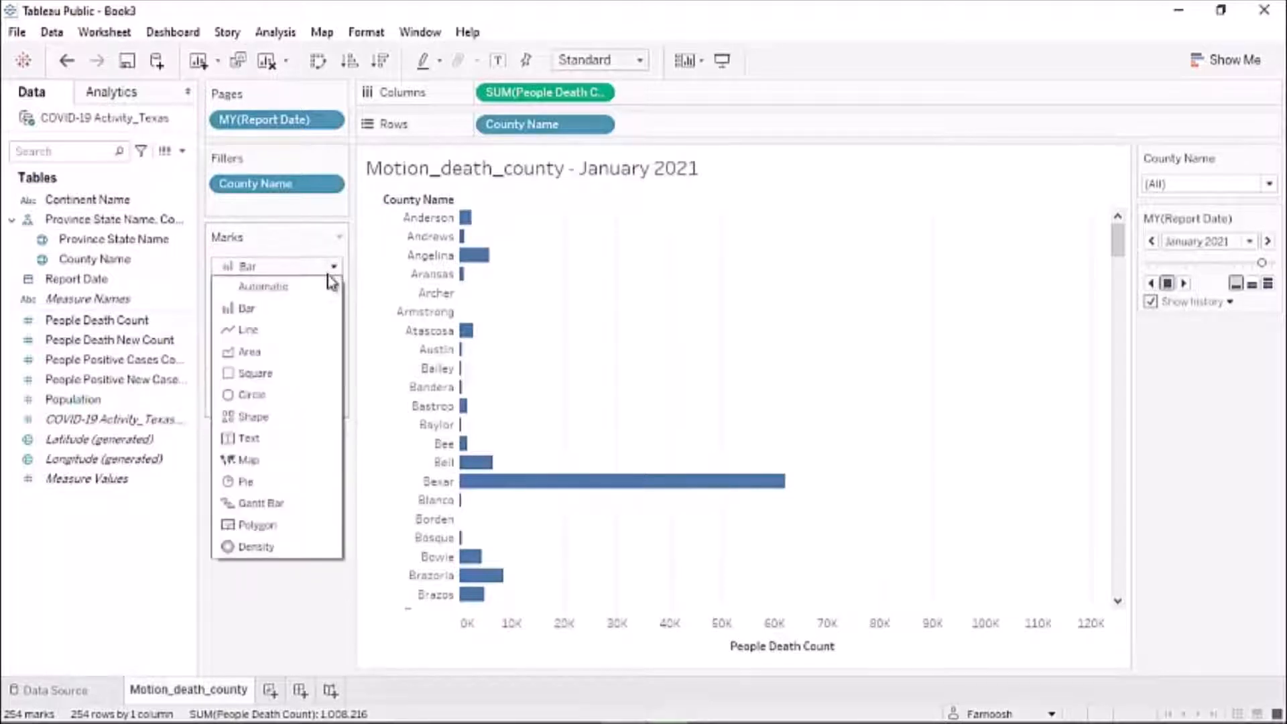
left_click(266, 328)
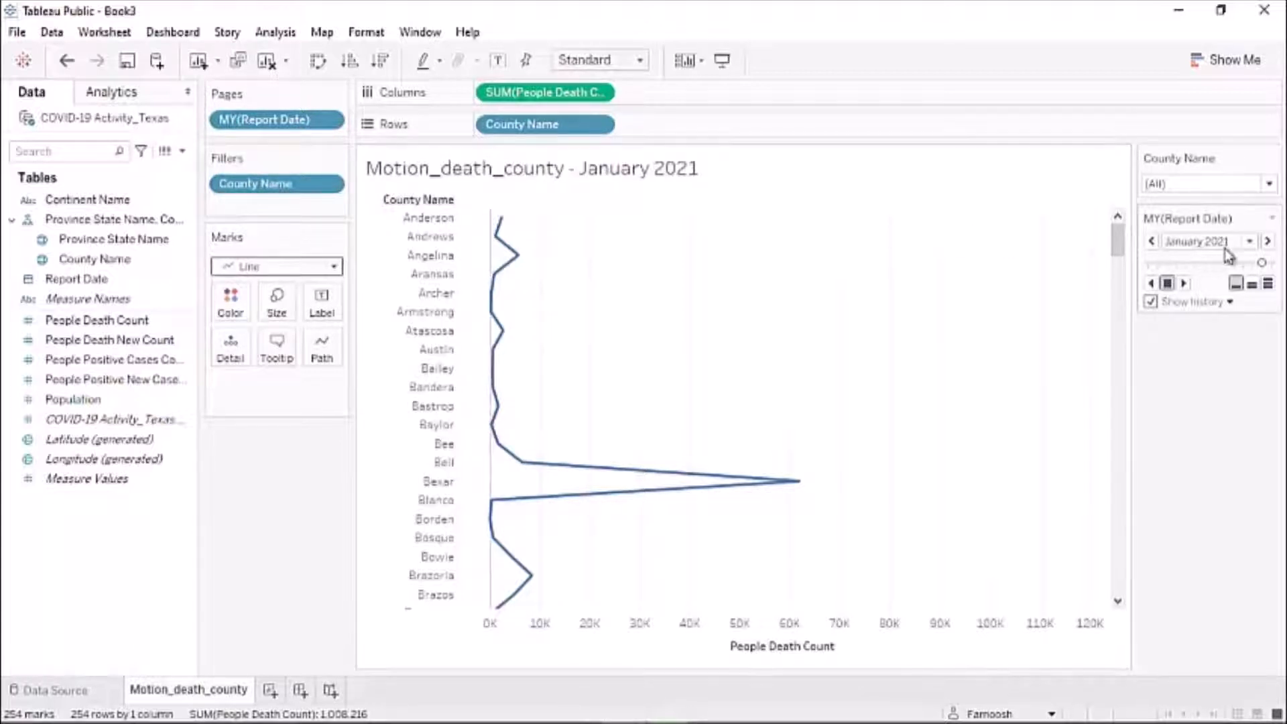
left_click(1184, 283)
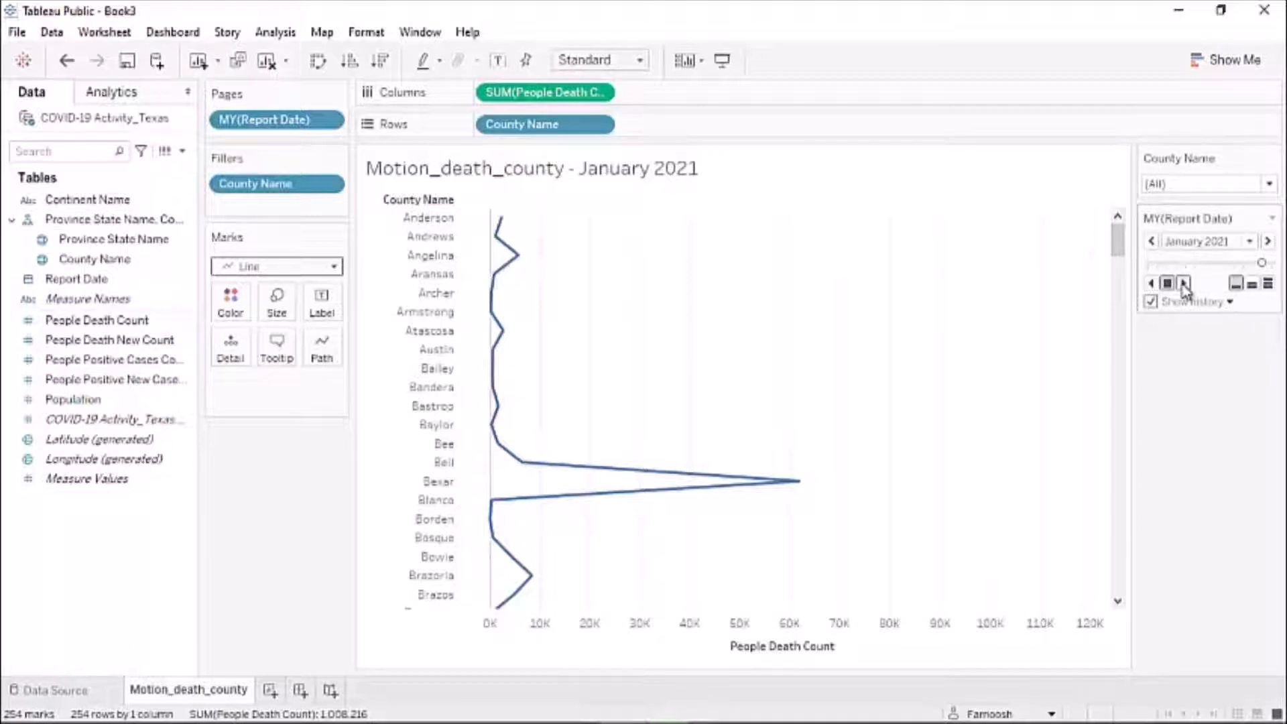
left_click(1184, 284)
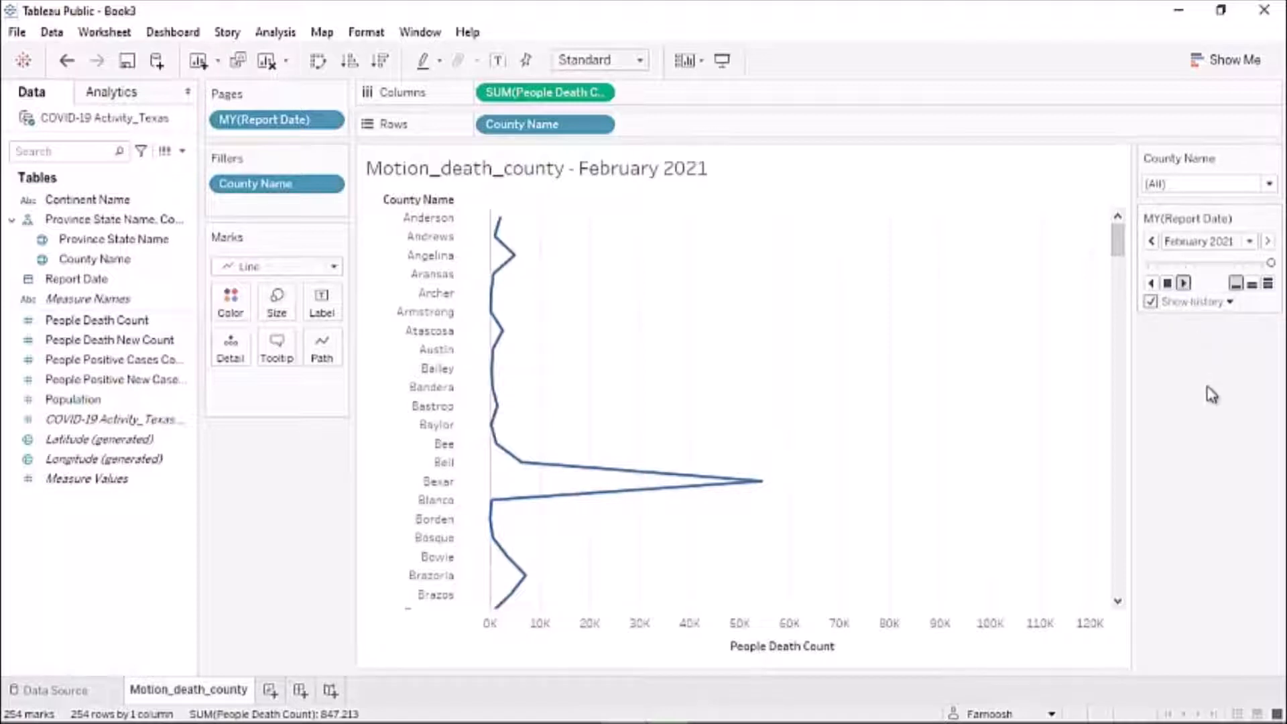
left_click(1183, 283)
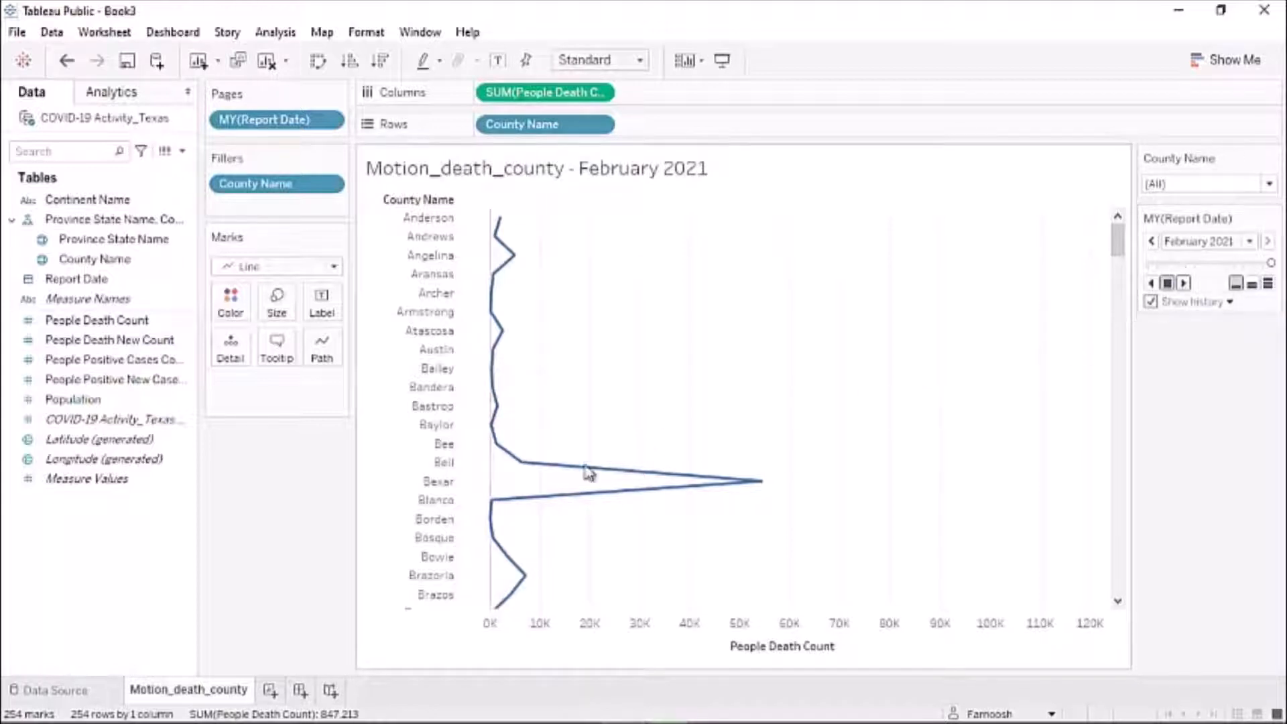
- Set the page history to show for all marks and inspect the historical values of individual counties
mouse_move(516, 499)
left_click(1173, 303)
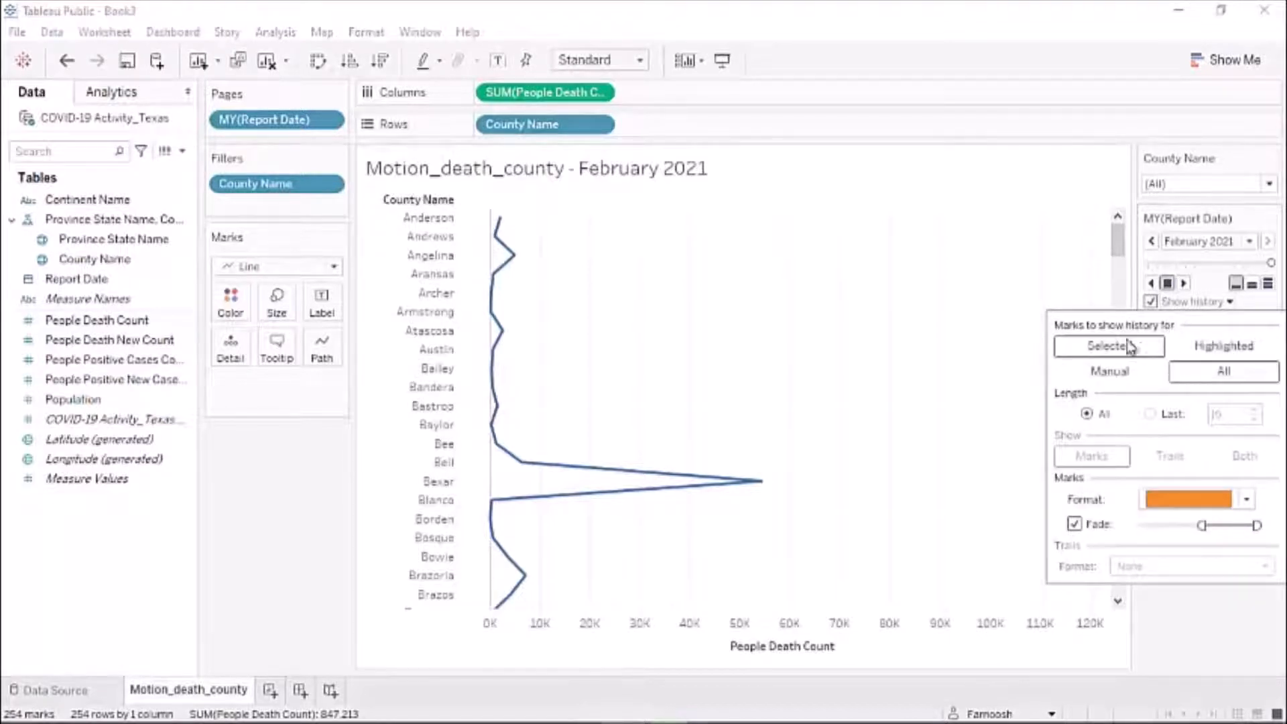
left_click(1218, 375)
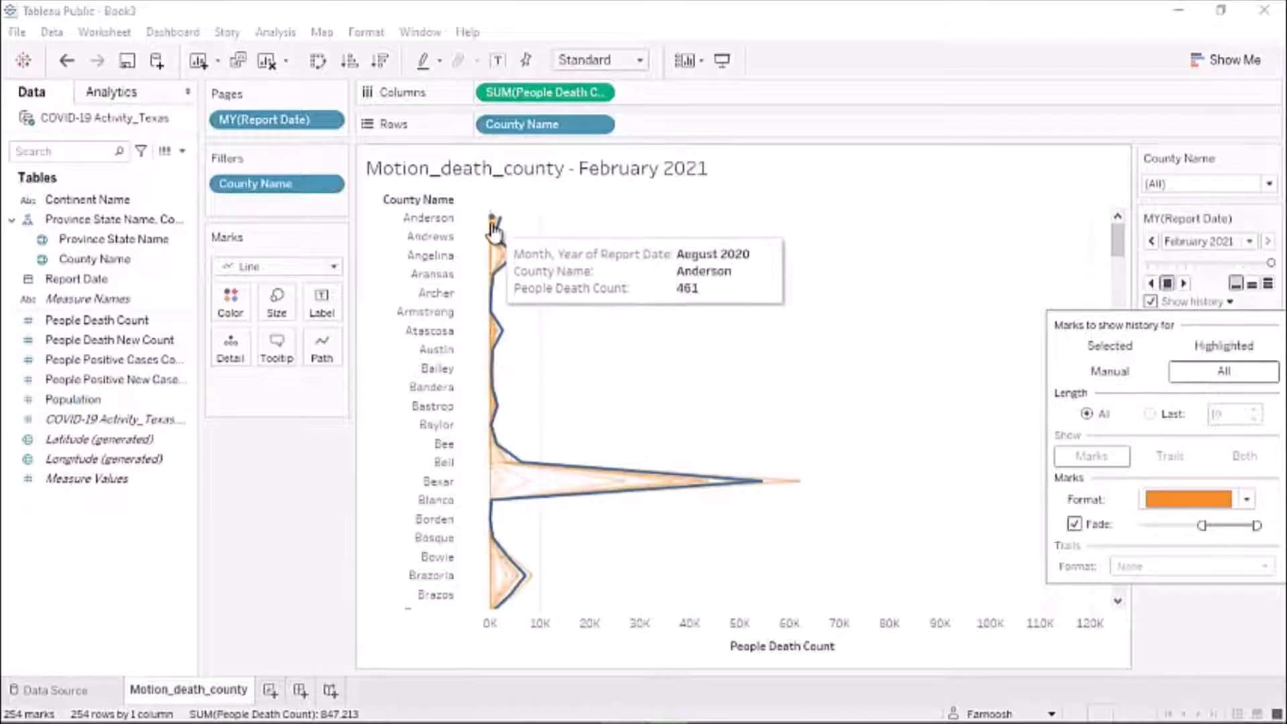
mouse_move(495, 242)
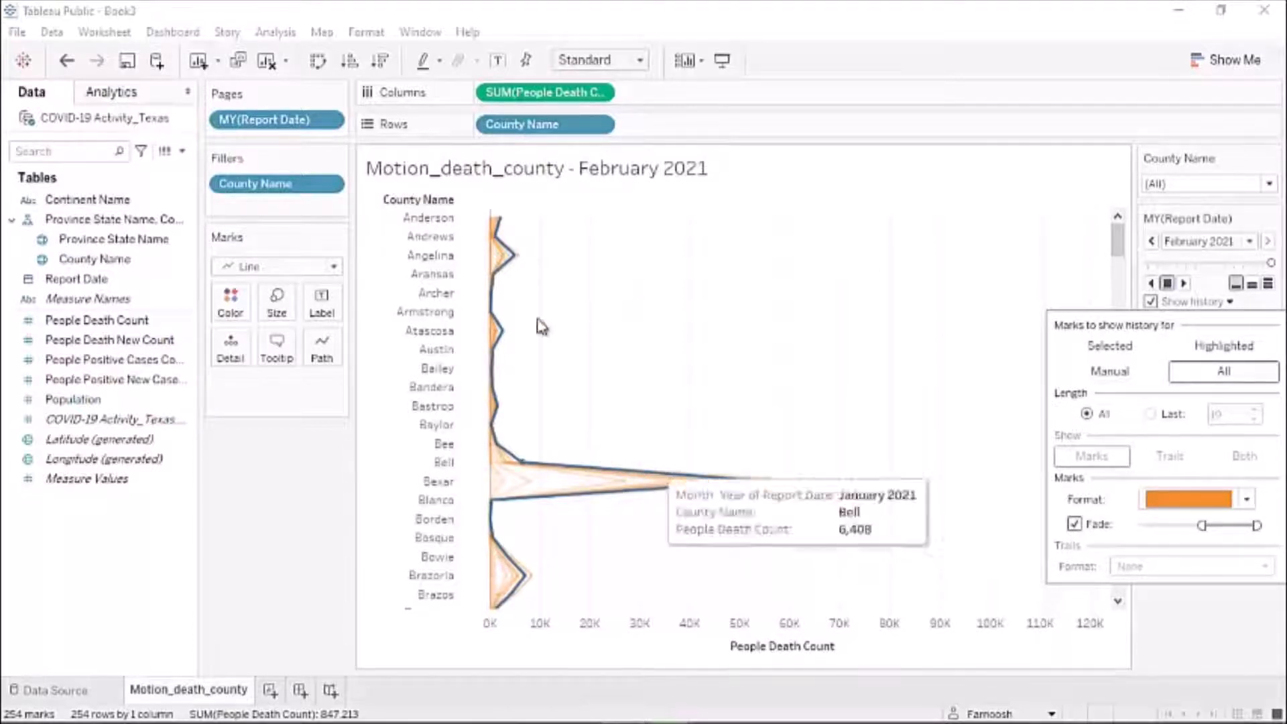
left_click(1231, 302)
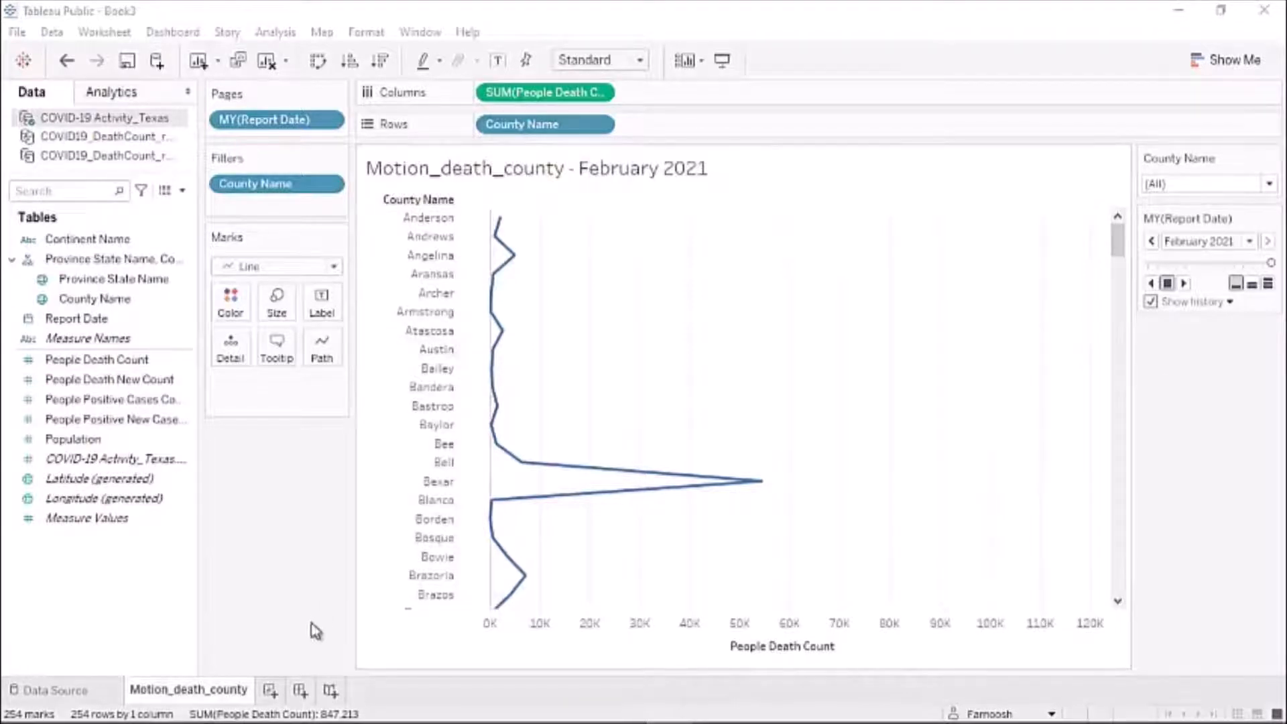
- Add a new worksheet and name it scatter_pop_Death
left_click(271, 691)
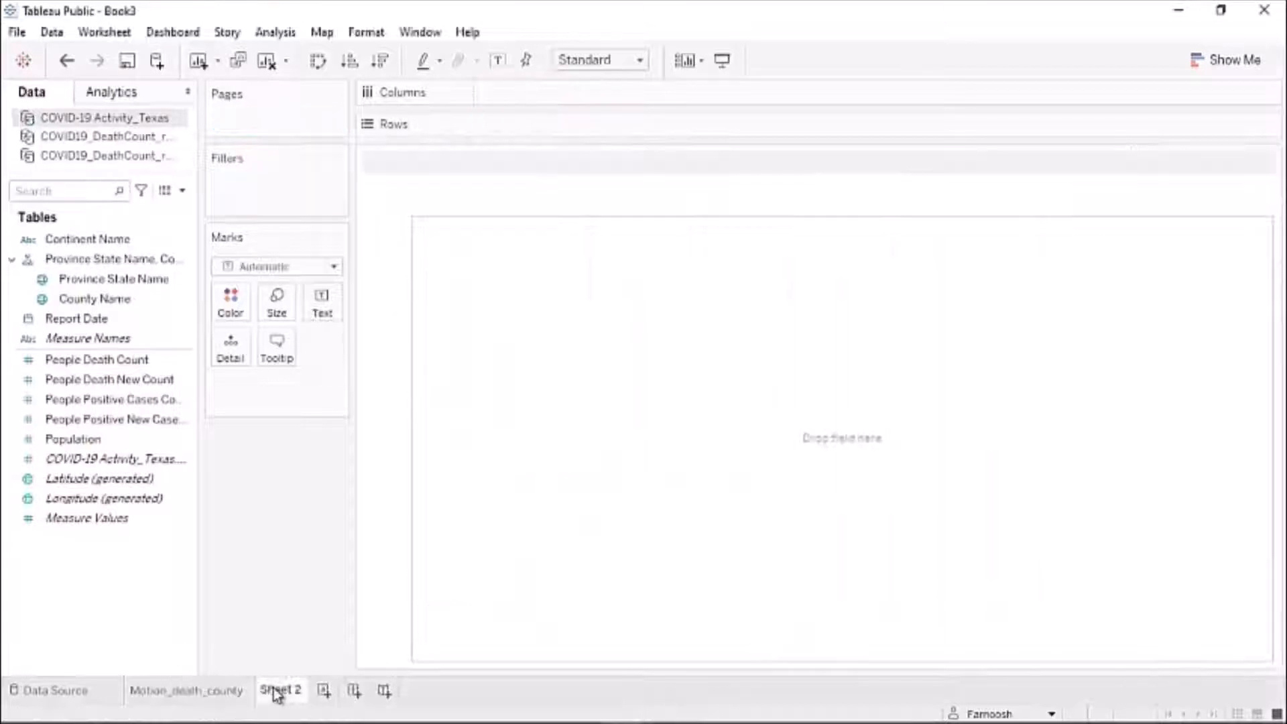
double_click(275, 691)
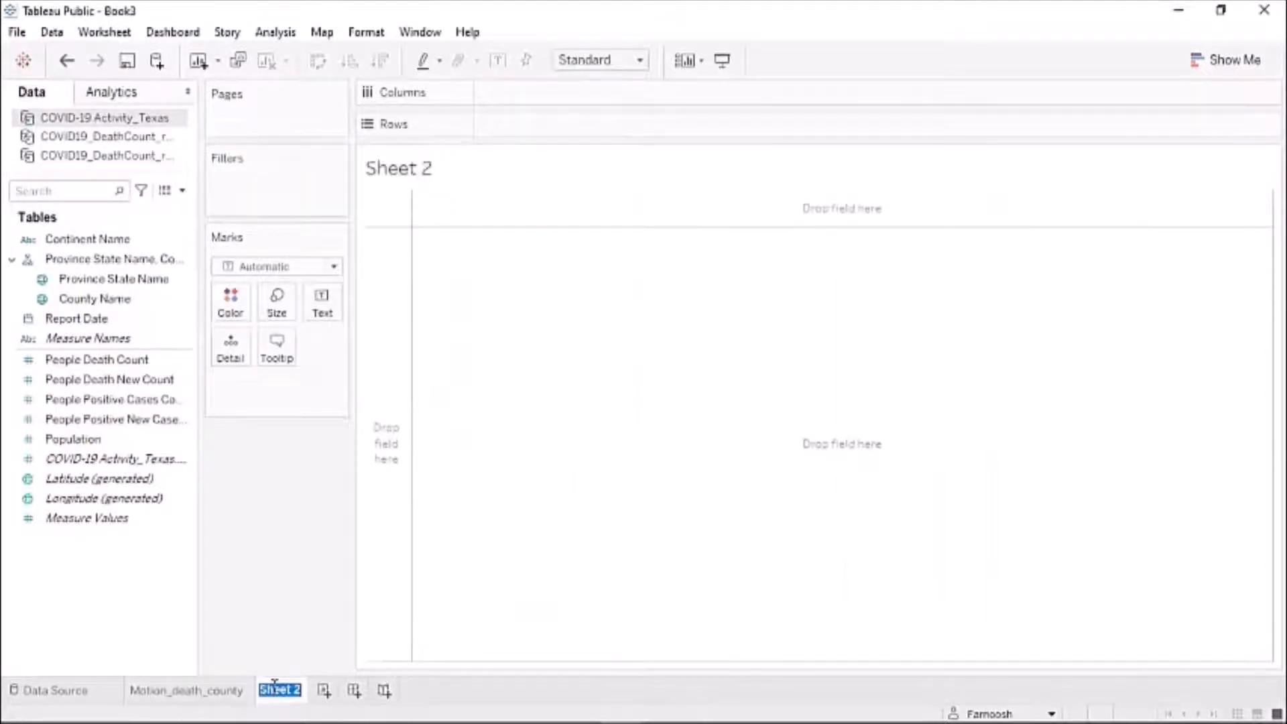
type("scatter_pop")
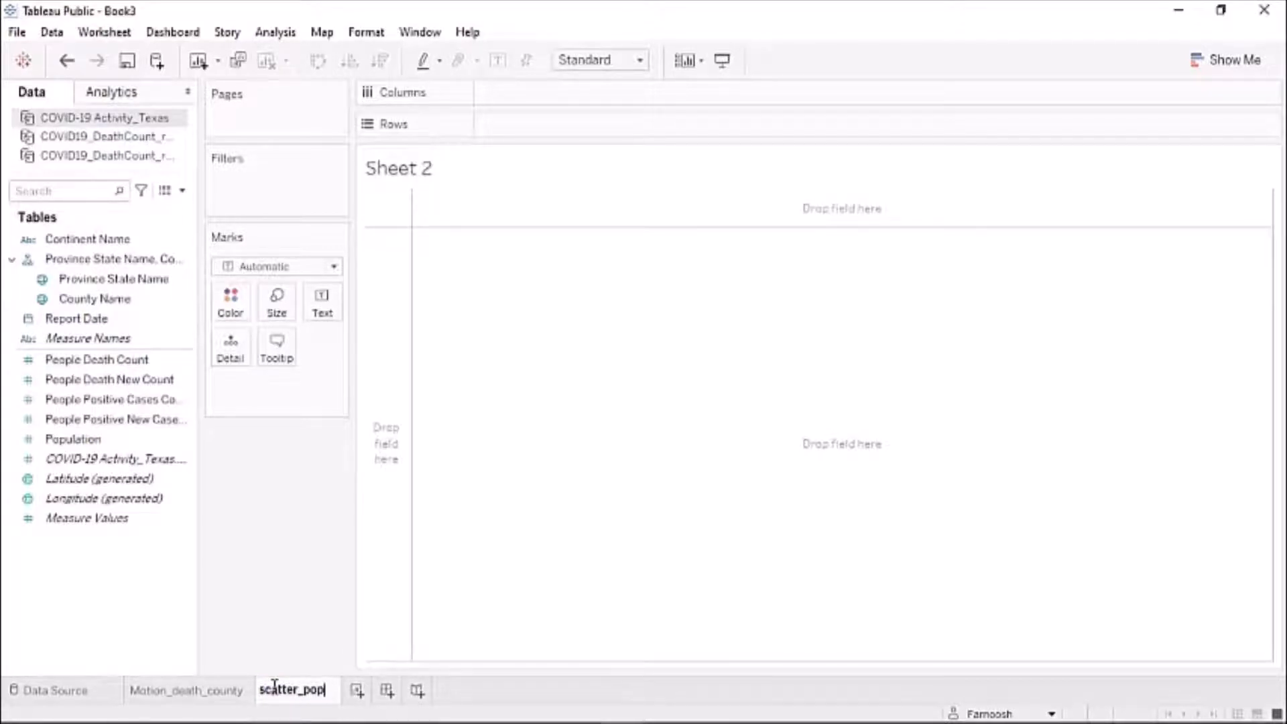
type("_Death")
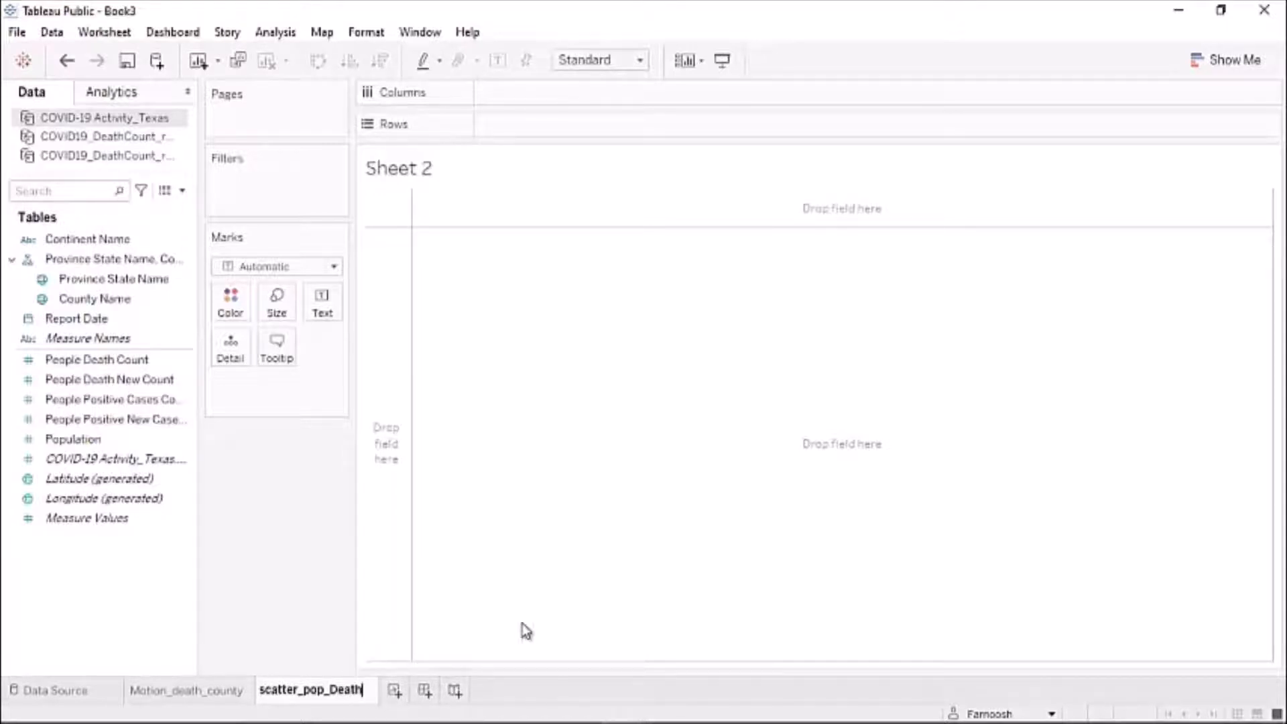
key("Return")
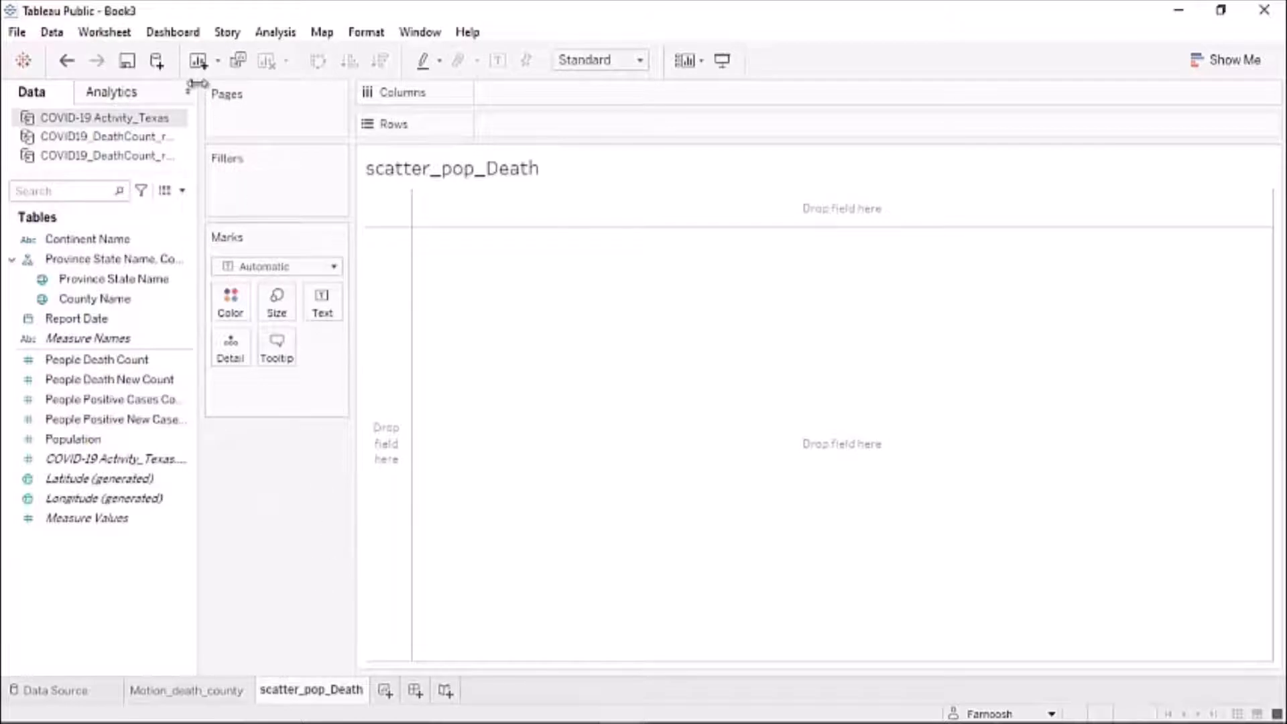
- Connect to the text file COVID19_DeathCount_race_1 from the TABLEAU folder as a new data source
left_click(51, 33)
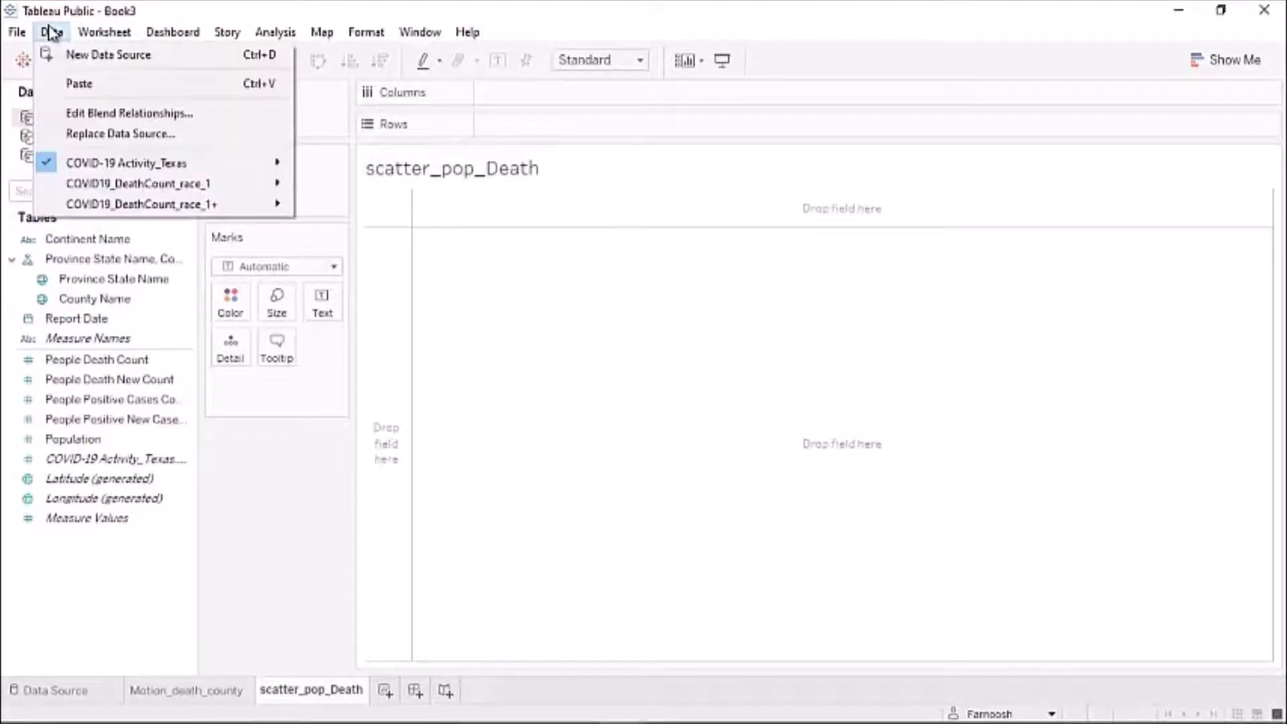
left_click(77, 55)
left_click(199, 226)
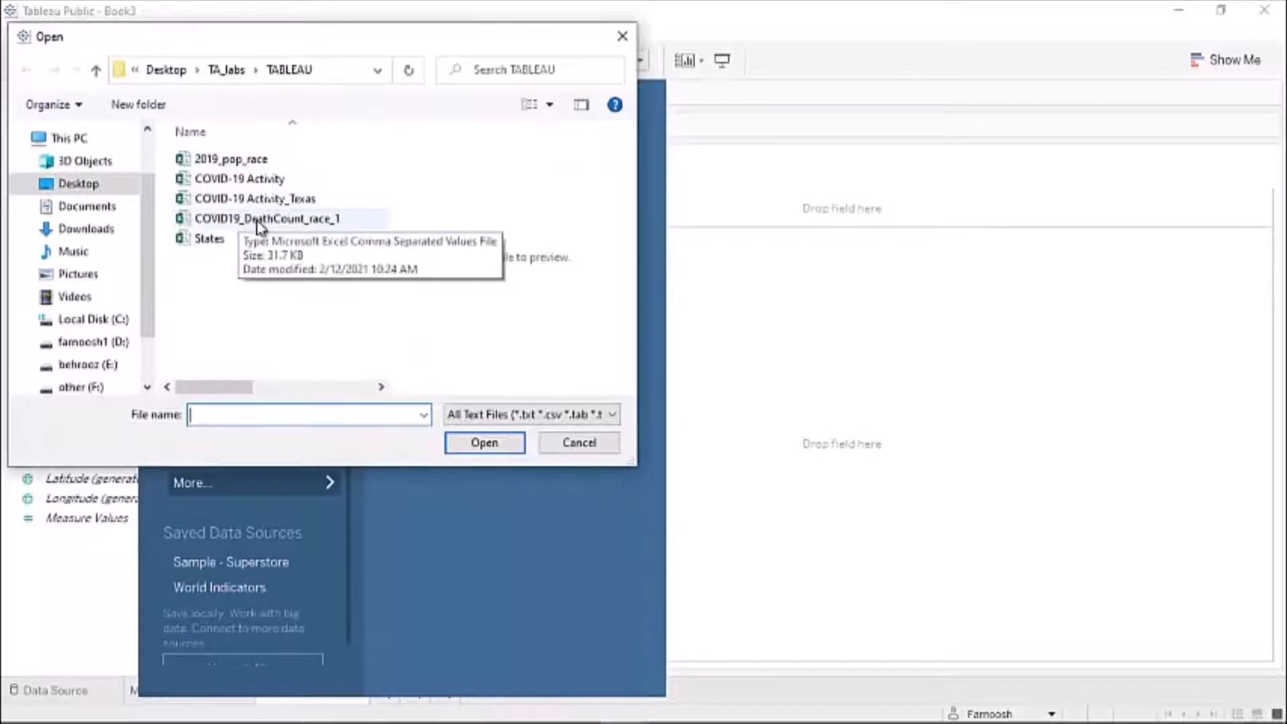
left_click(262, 222)
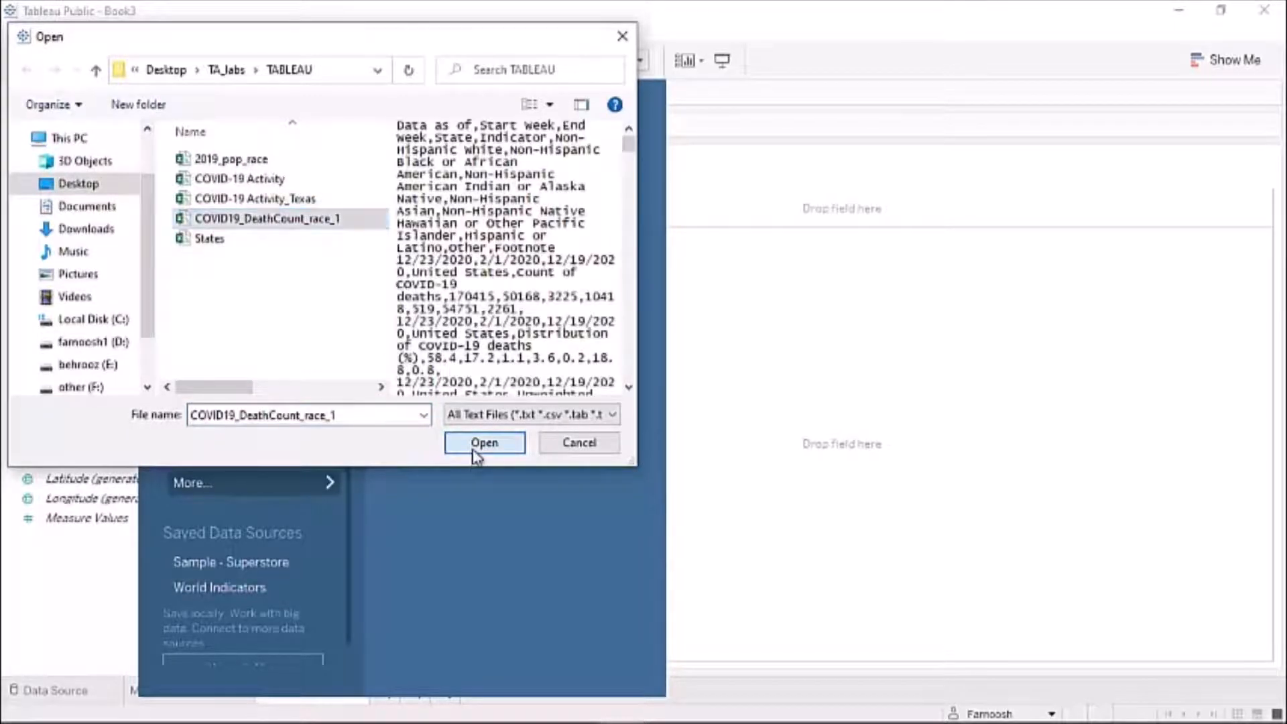
left_click(484, 443)
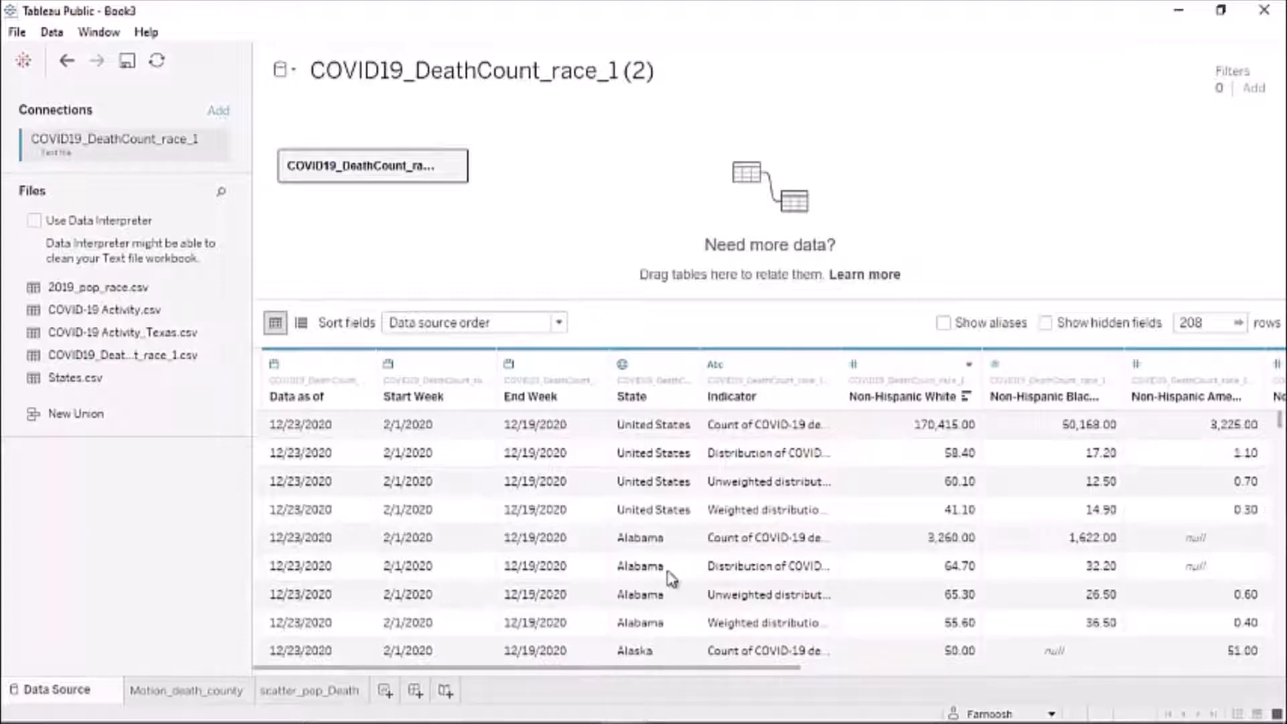
left_click_drag(628, 670, 814, 671)
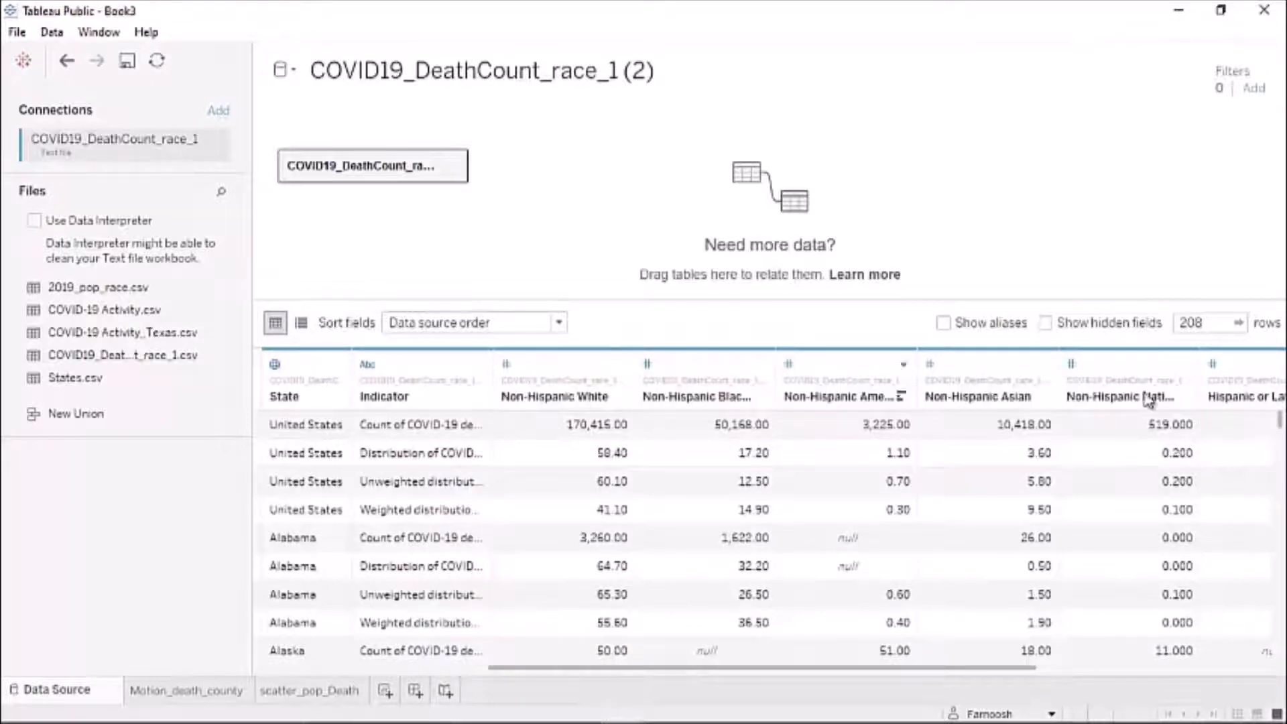
left_click(567, 373)
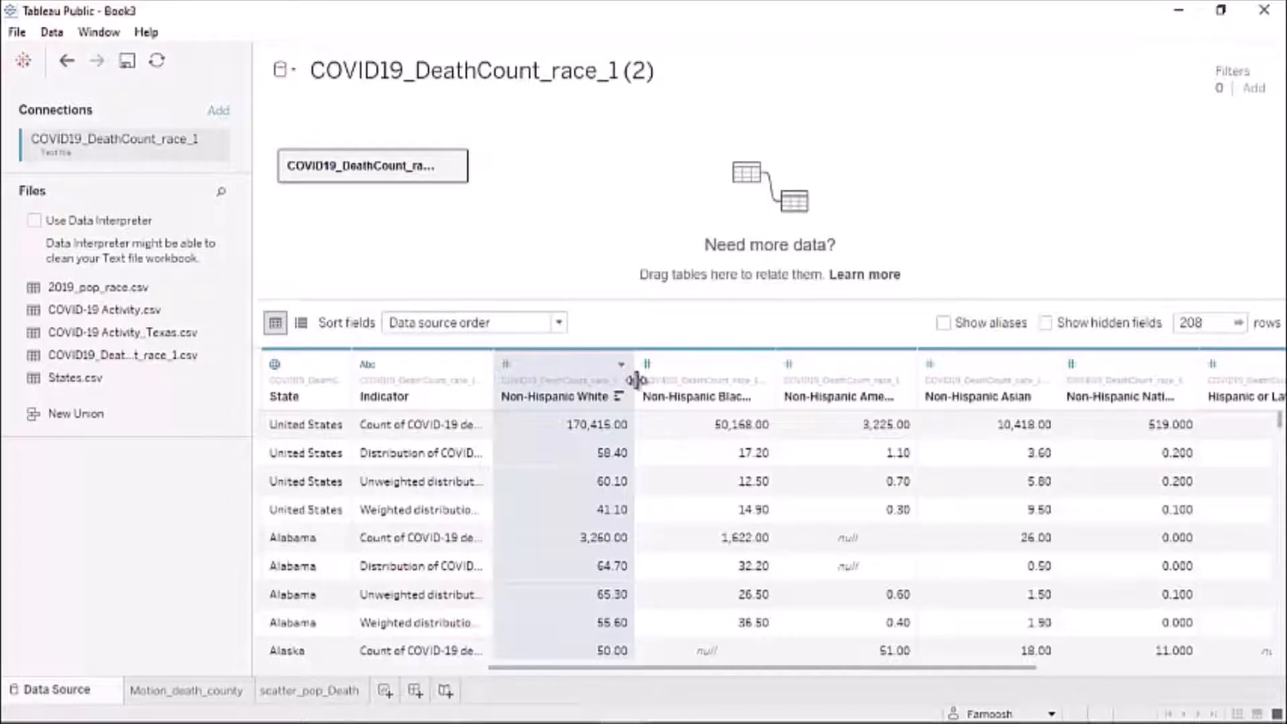
left_click(678, 380, "shift")
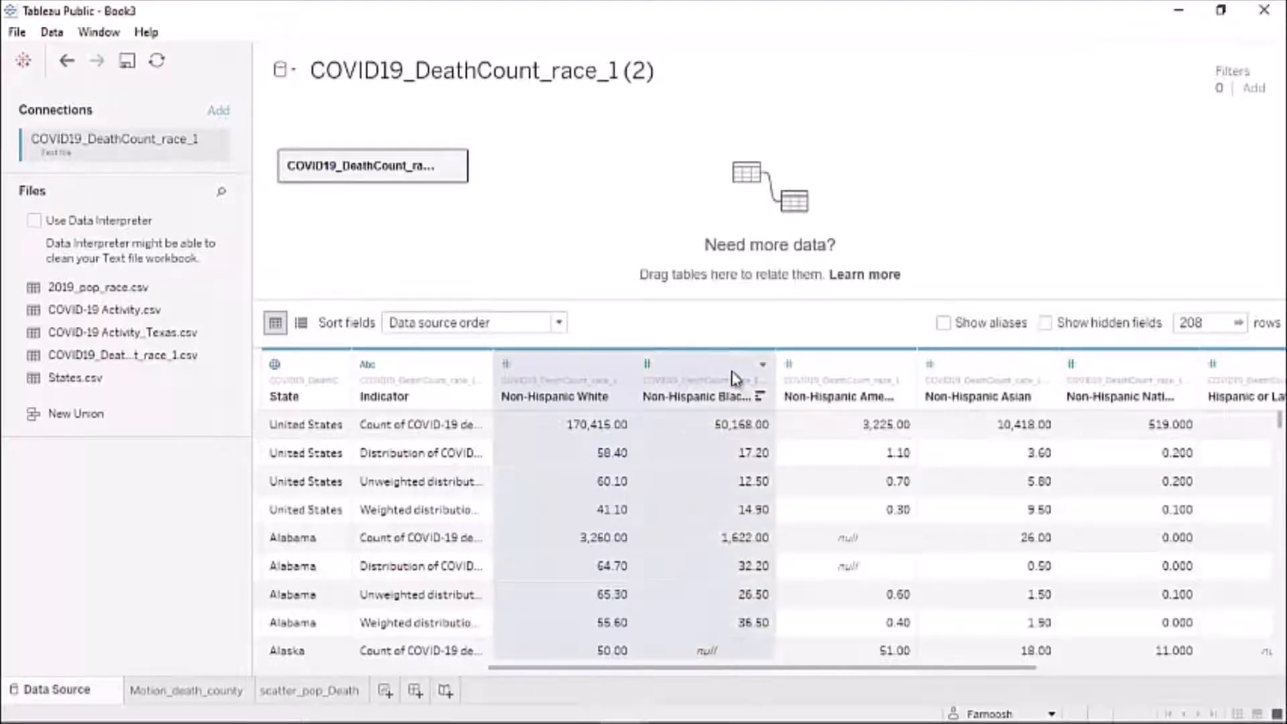
left_click(822, 380, "shift")
left_click(947, 376, "shift")
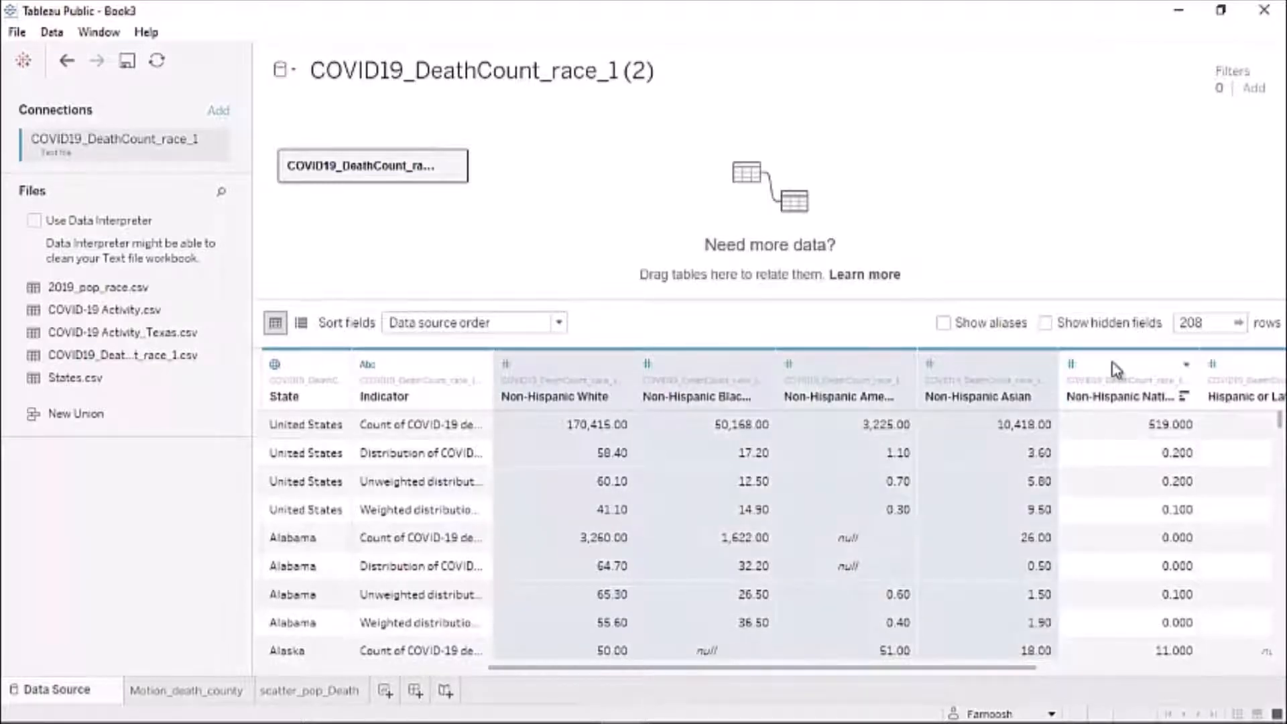
left_click(1224, 374, "shift")
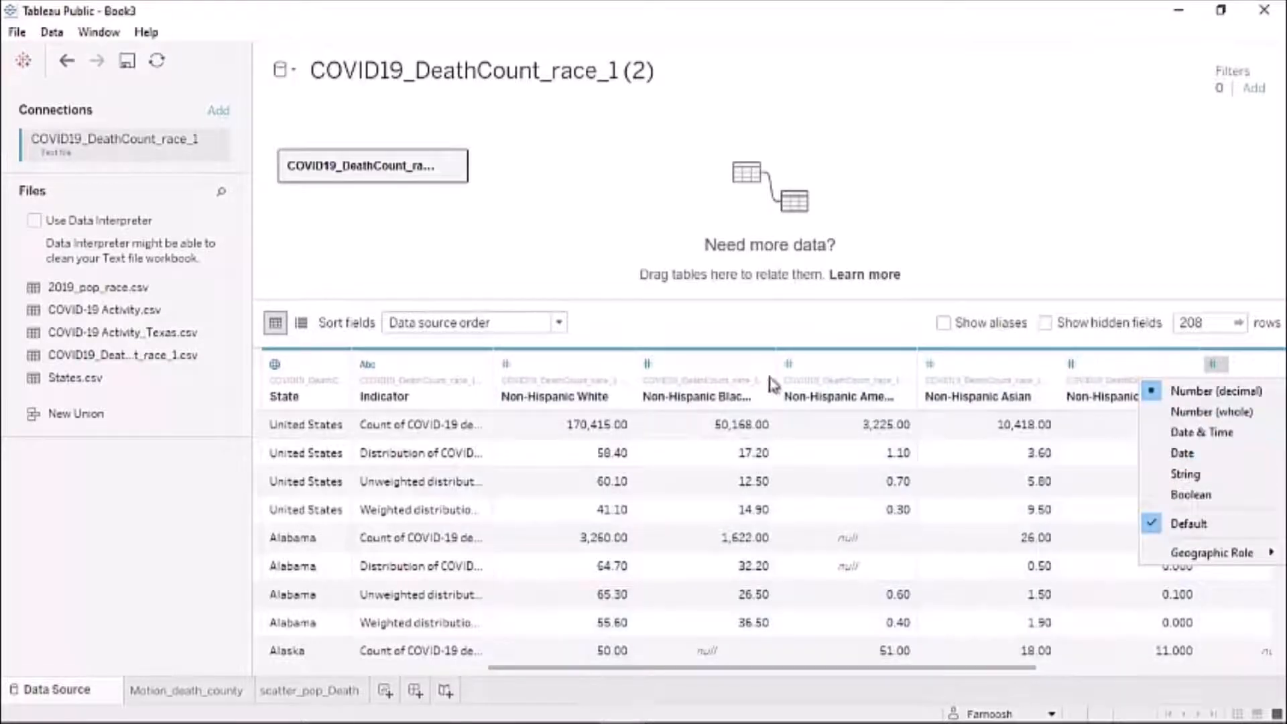
left_click(547, 374)
left_click(547, 378)
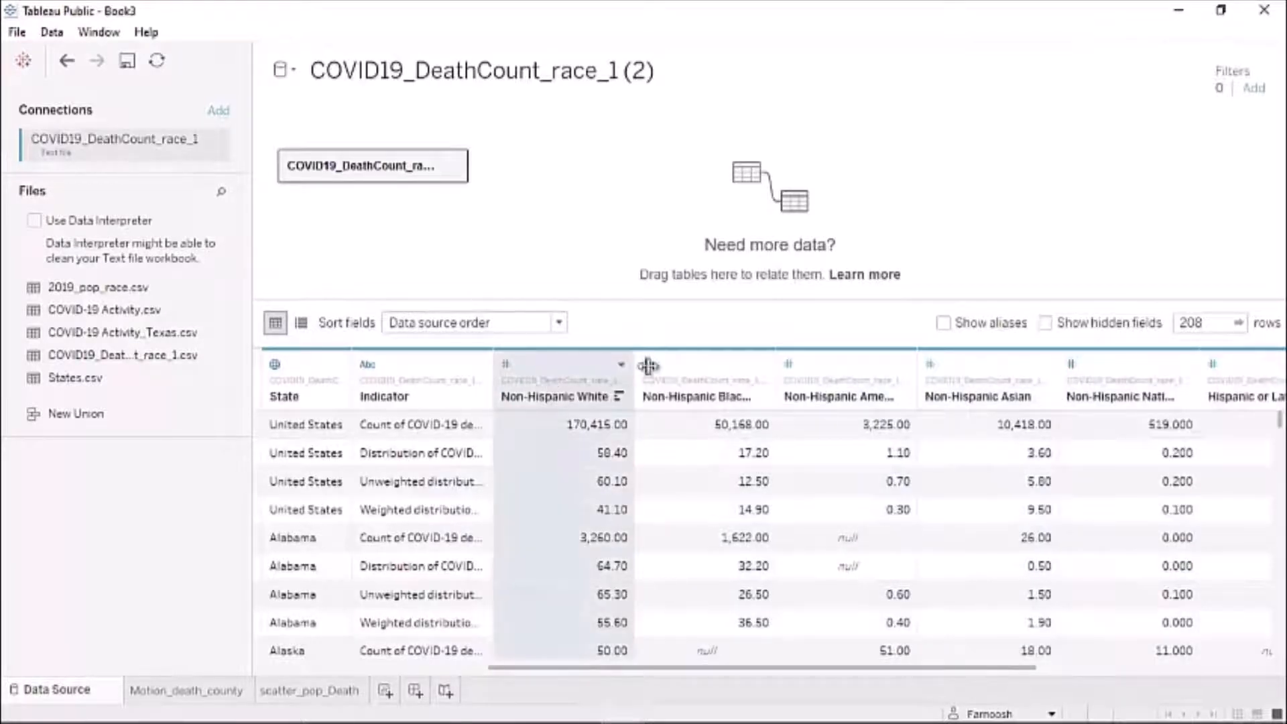
left_click(703, 389, "shift")
left_click(860, 377, "shift")
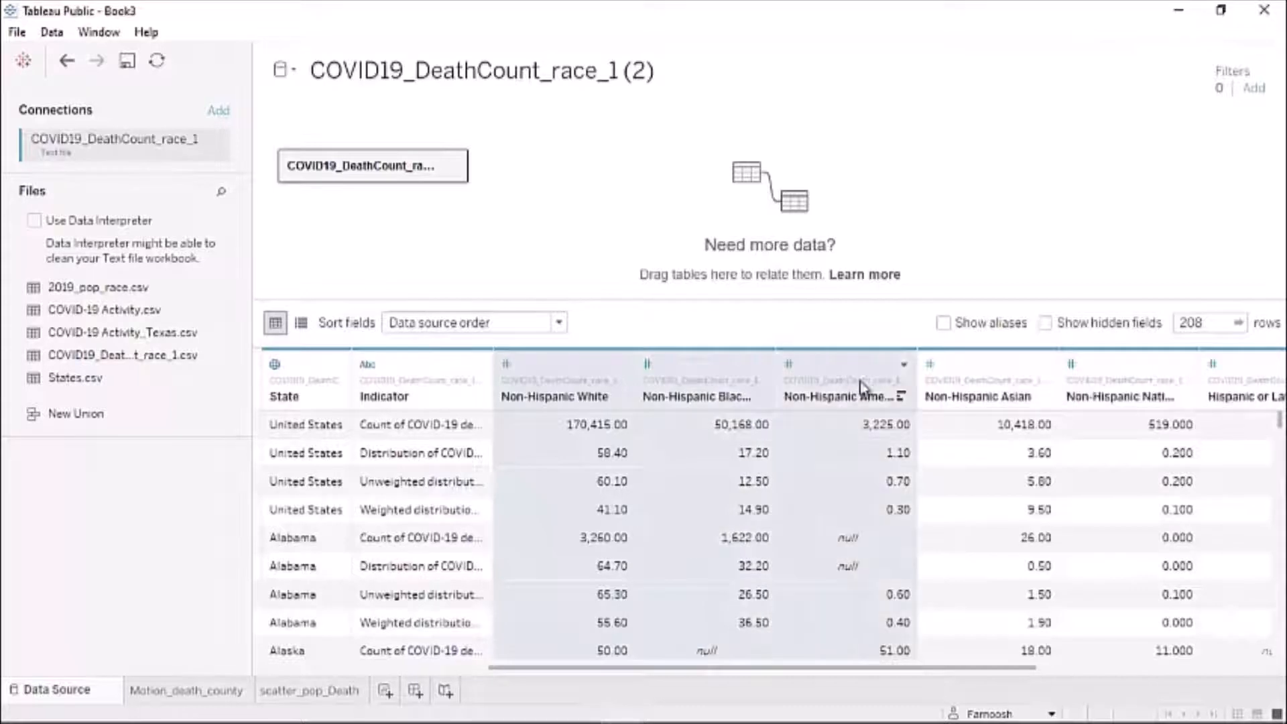
left_click(977, 379, "shift")
left_click(1094, 379, "shift")
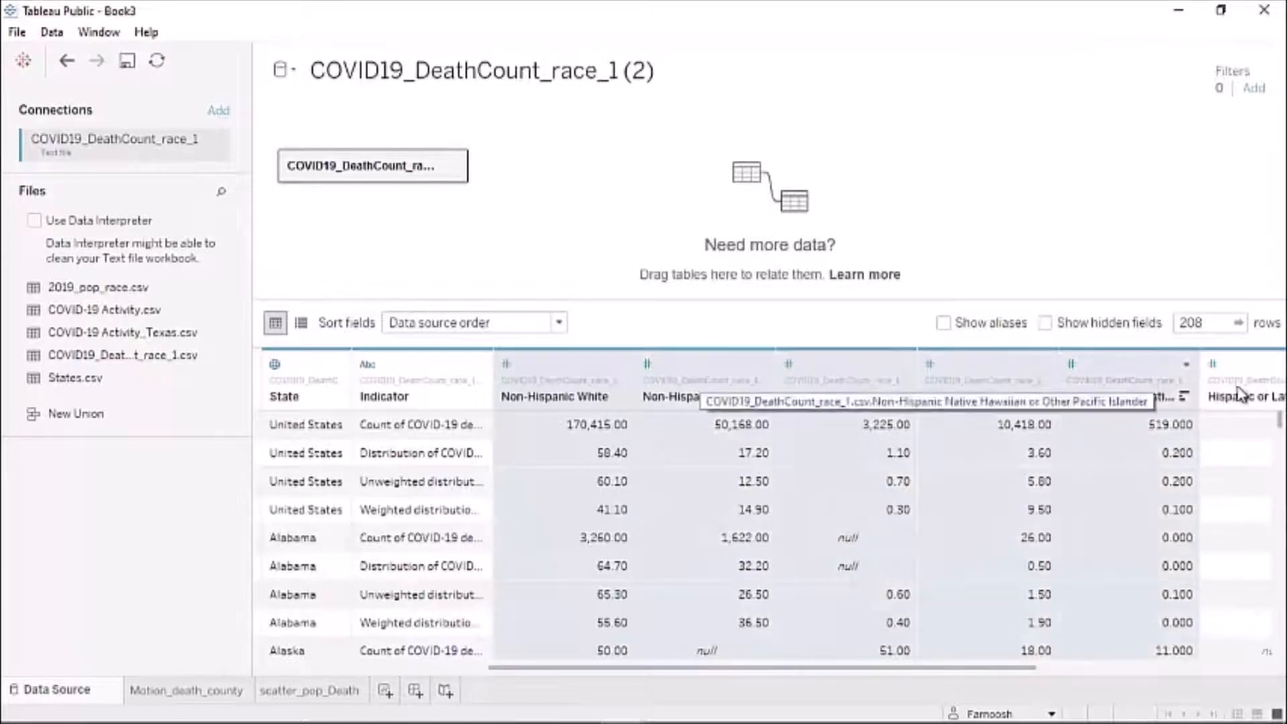
left_click(1215, 365)
left_click(1255, 391)
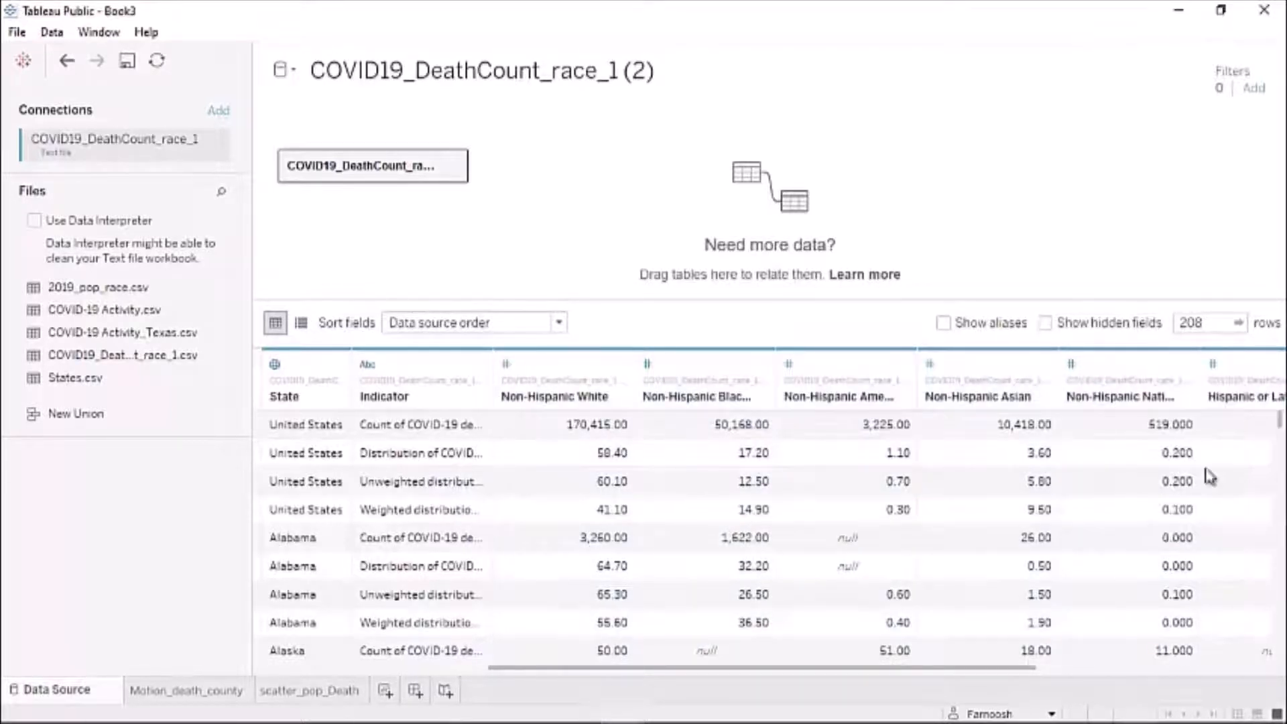
- Pivot the seven race columns, from Non-Hispanic White through Hispanic or Latino and Other, into rows
scroll(927, 678, "right", 2)
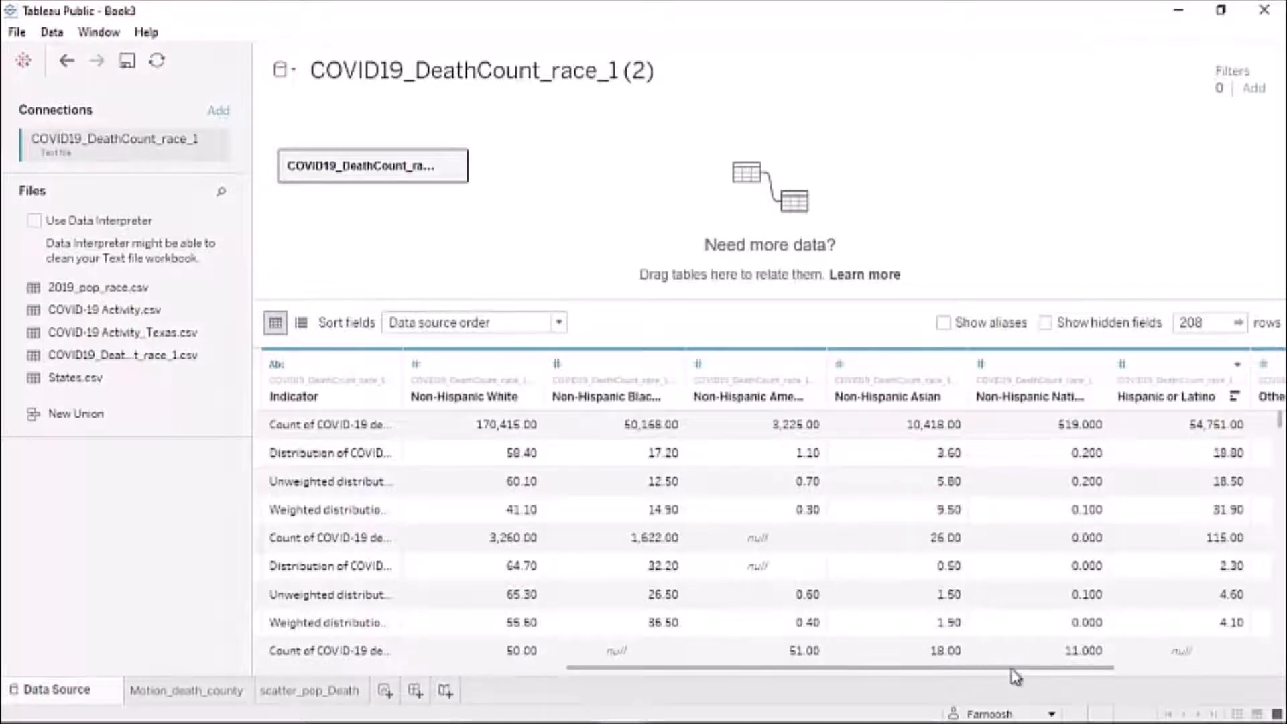
scroll(1011, 674, "right", 1)
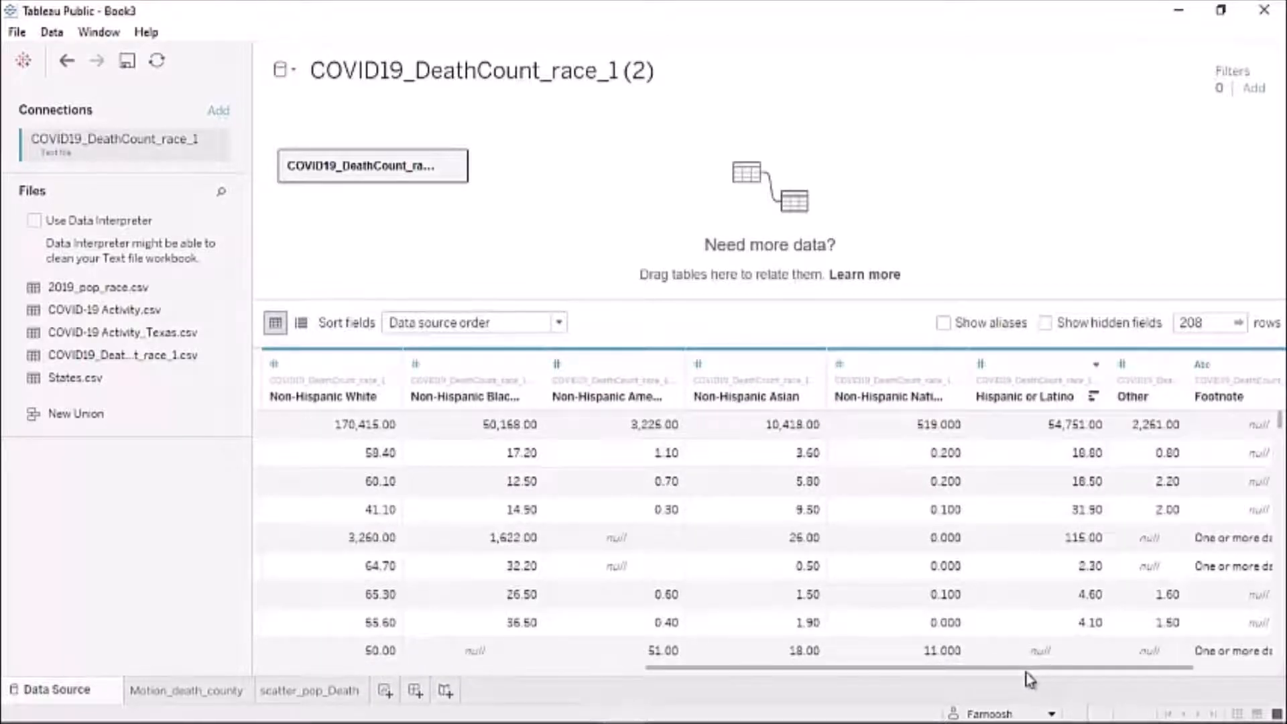
scroll(1030, 679, "left", 1)
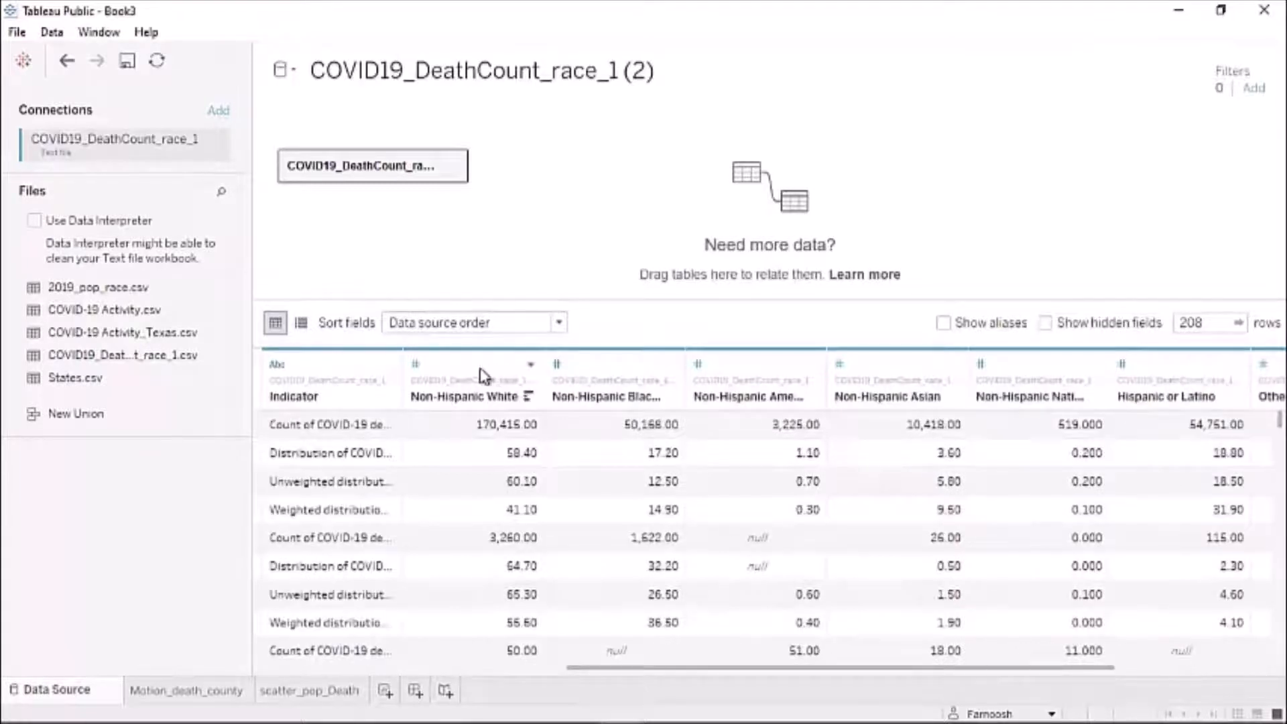
left_click(460, 401)
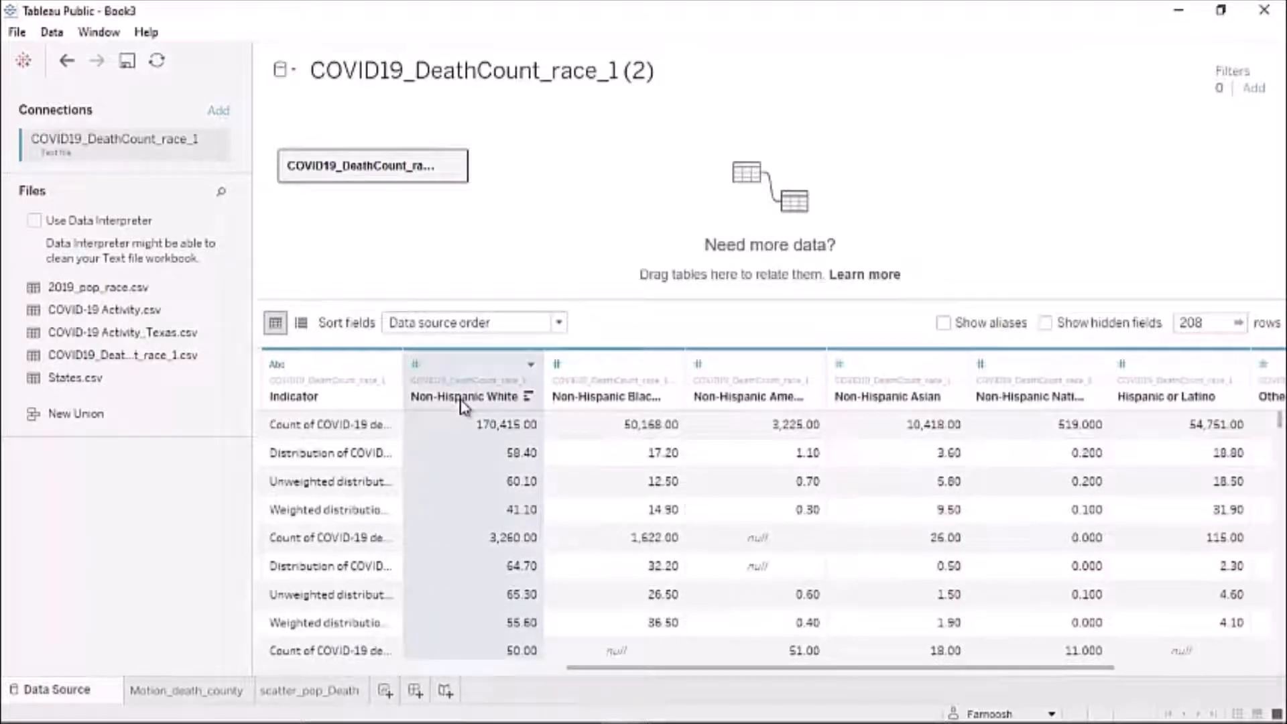
left_click(564, 400, "ctrl")
left_click(736, 402, "ctrl")
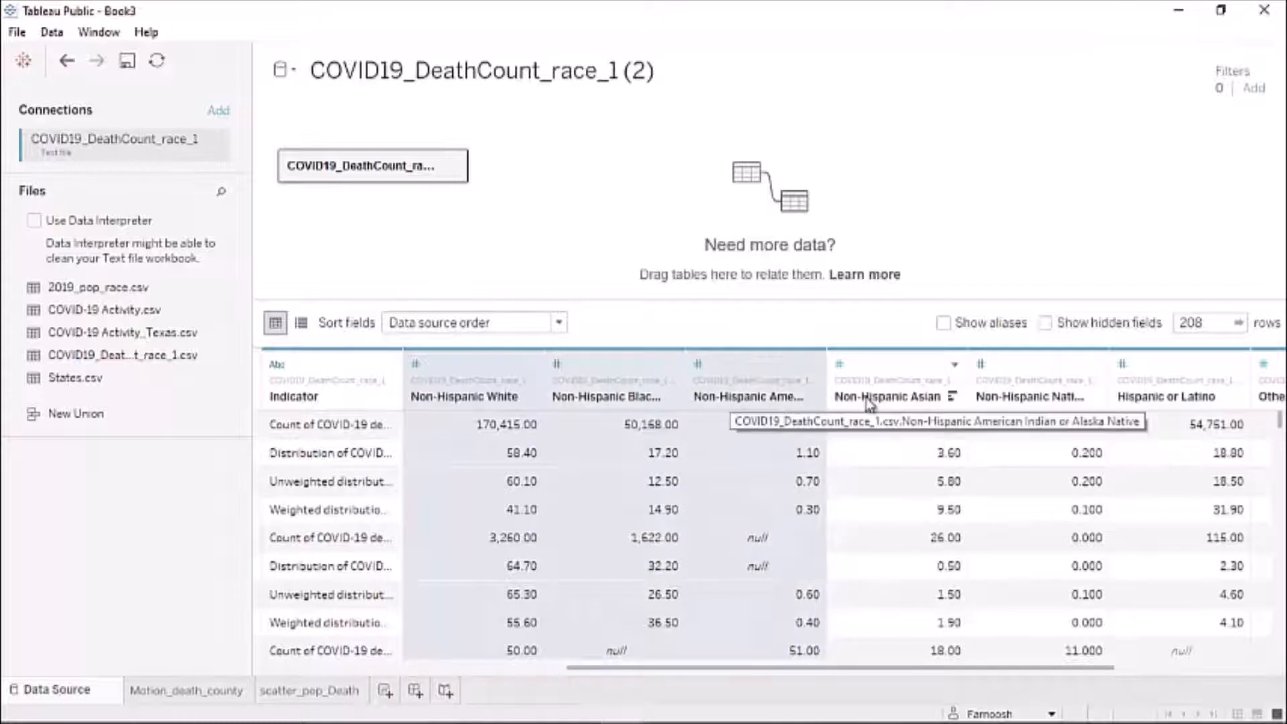
left_click(902, 401, "ctrl")
left_click(1073, 400, "ctrl")
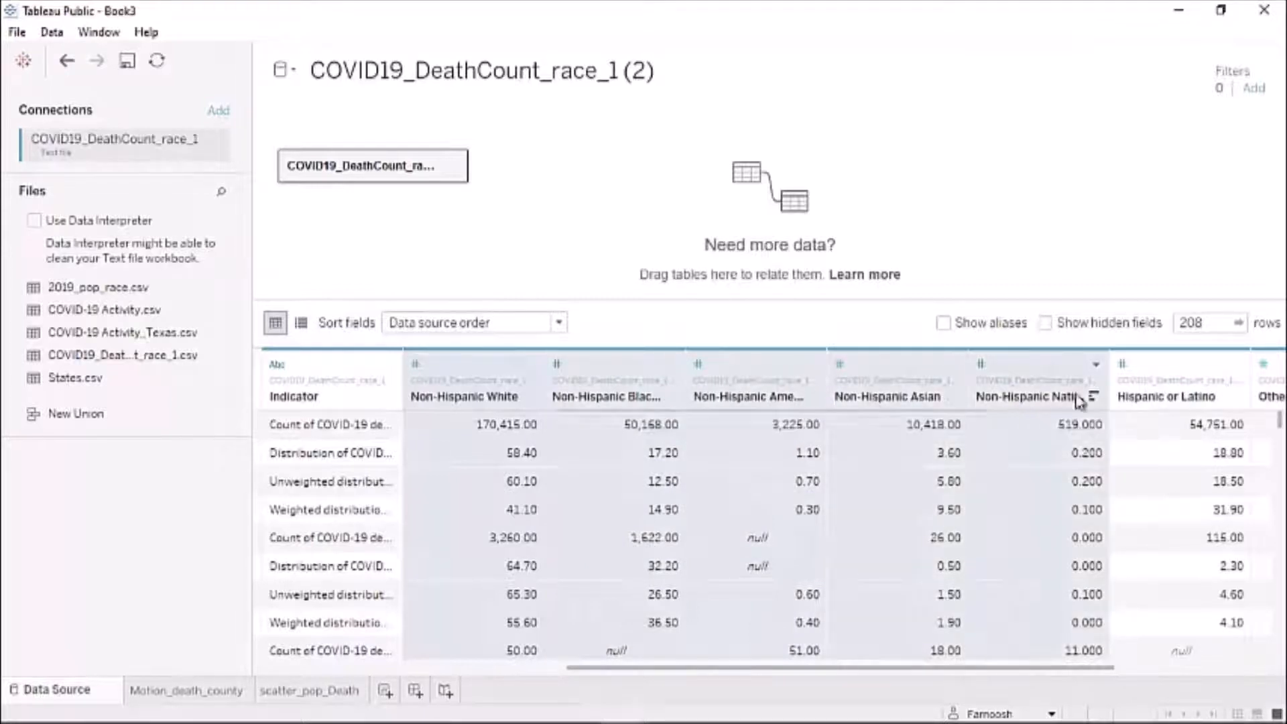
left_click(1148, 400, "ctrl")
left_click(1276, 399, "ctrl")
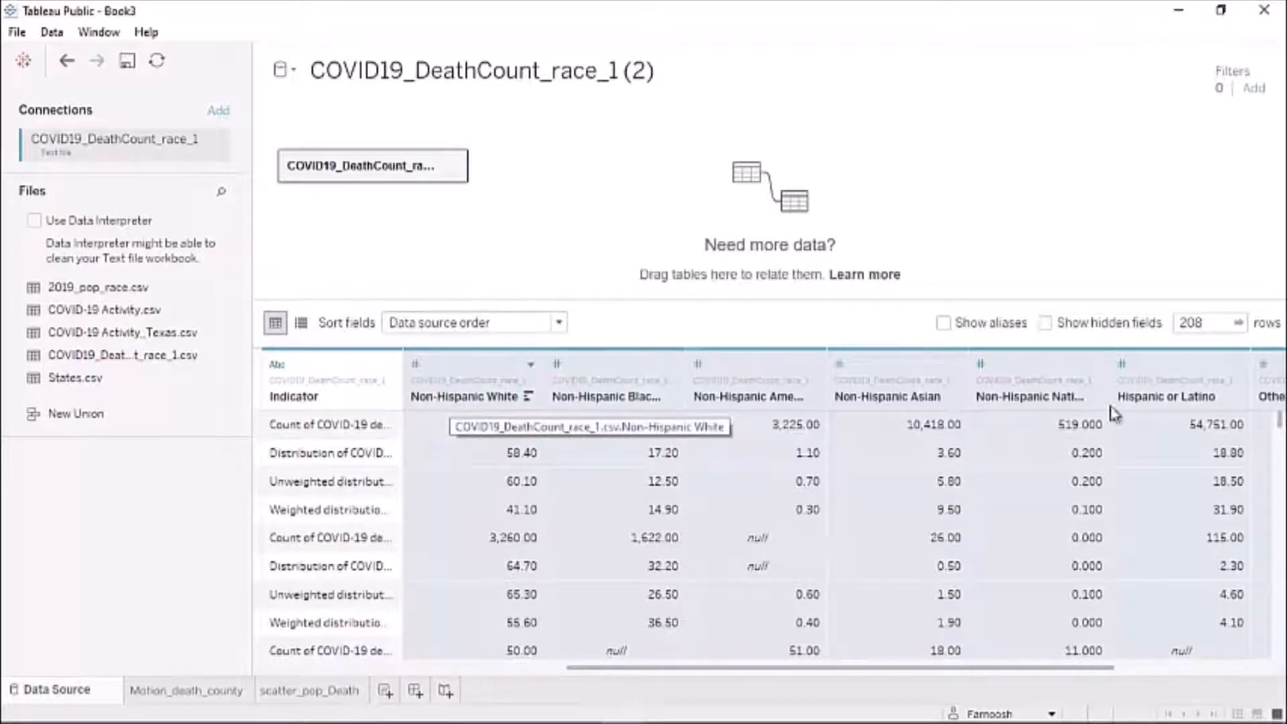
right_click(454, 401)
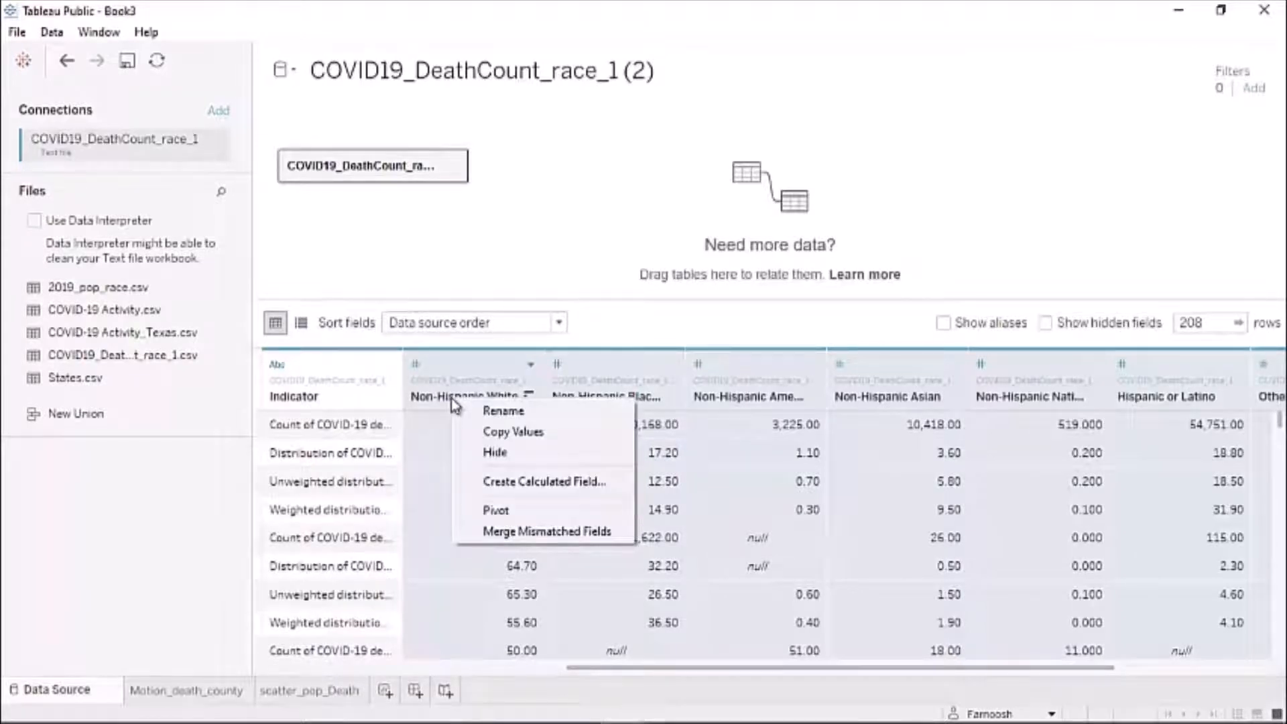
left_click(494, 511)
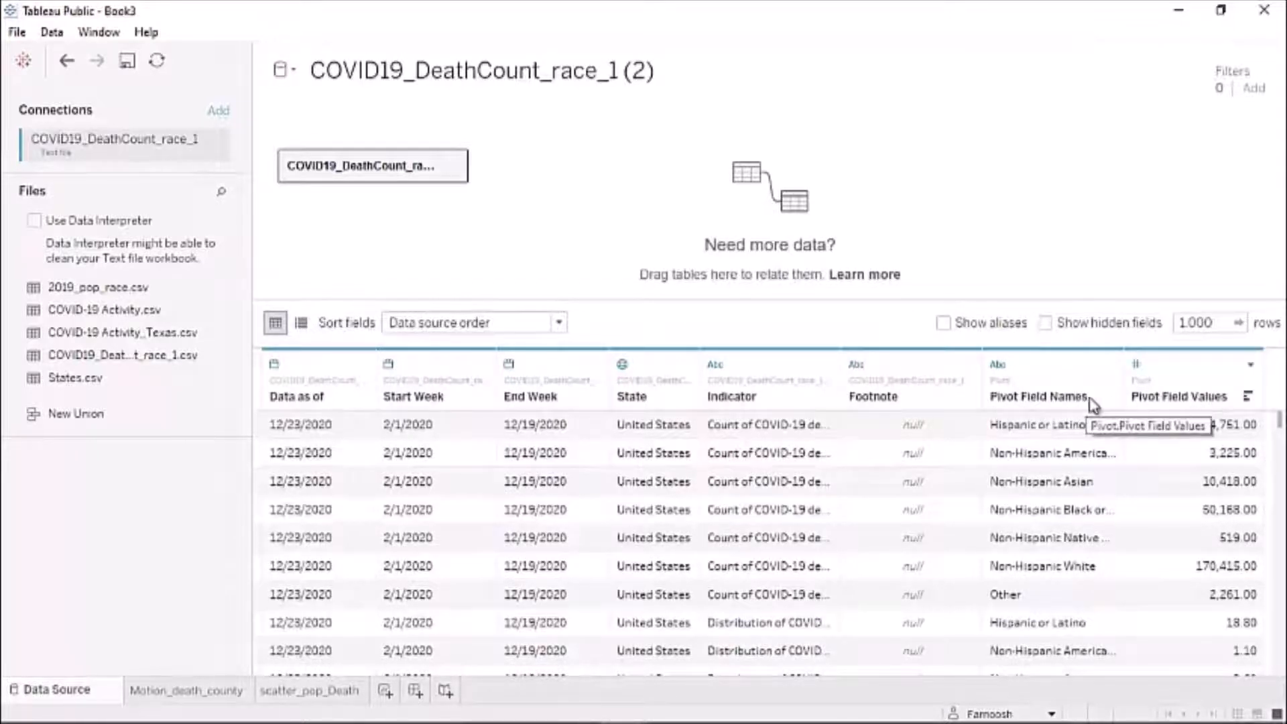
- Rename the Pivot Field Names column as Race/Ethnicity
left_click(1062, 398)
double_click(1060, 397)
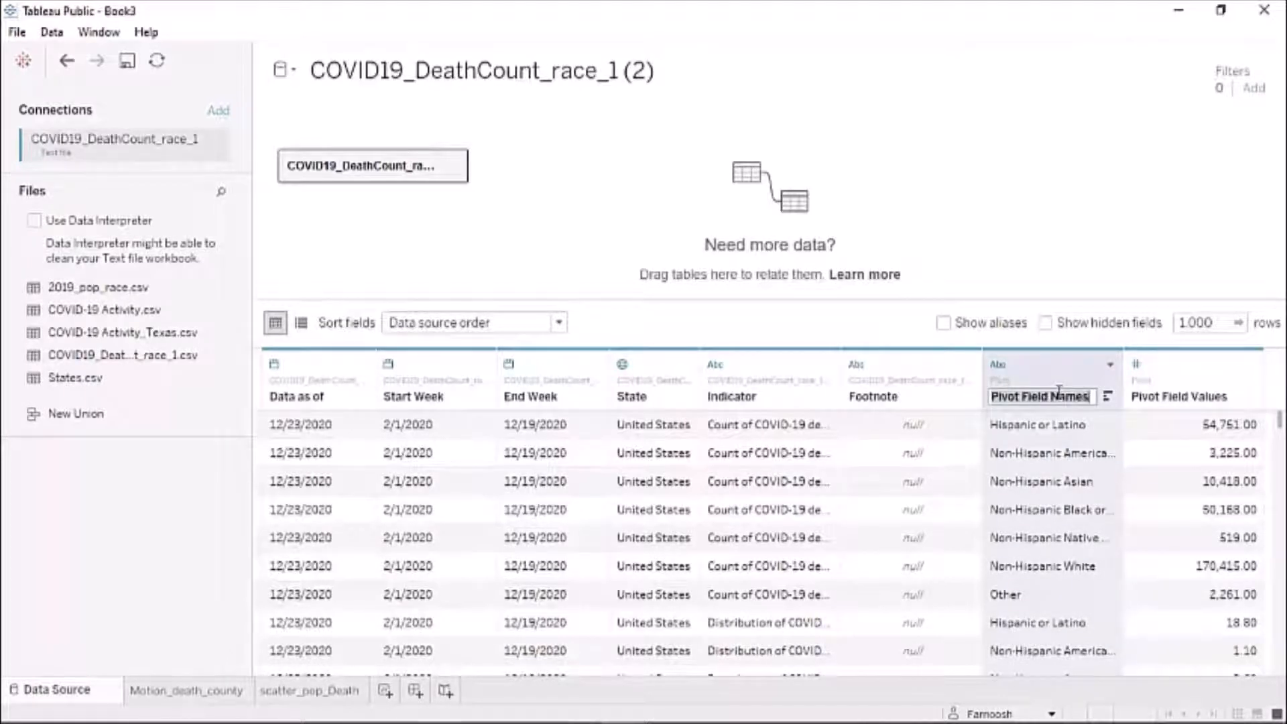
type("Race/Ethnicity")
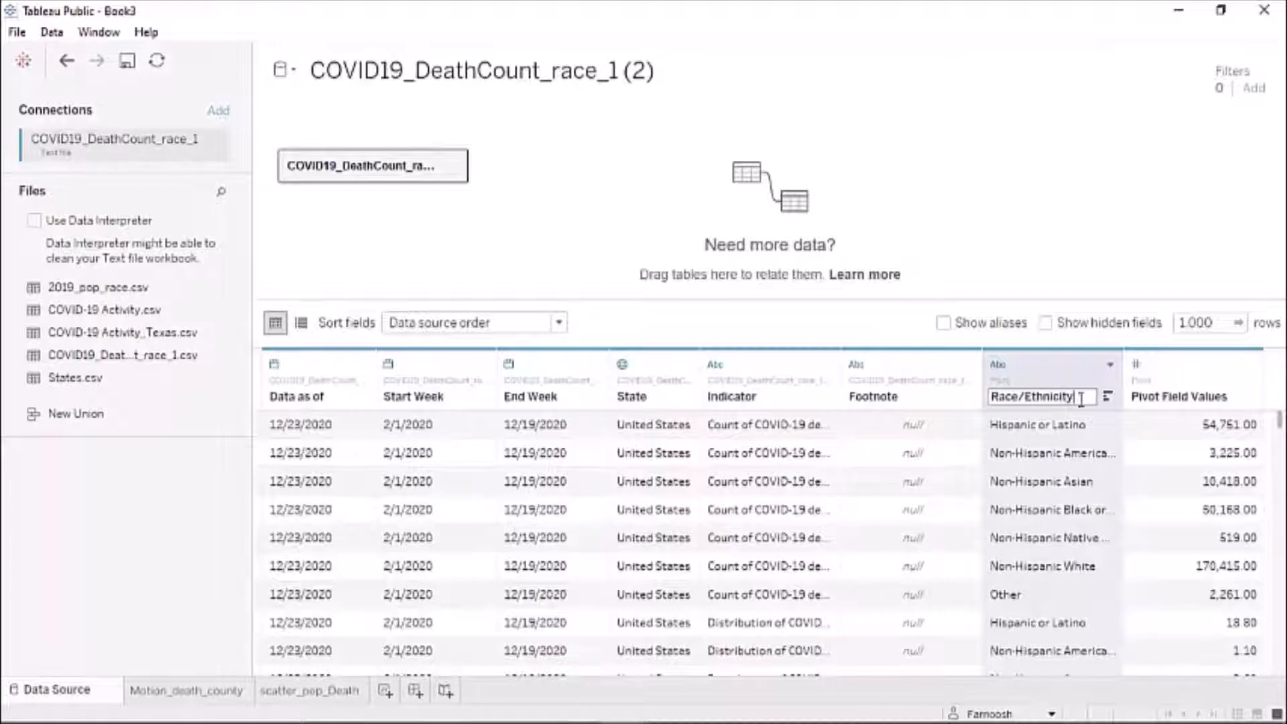
key("Return")
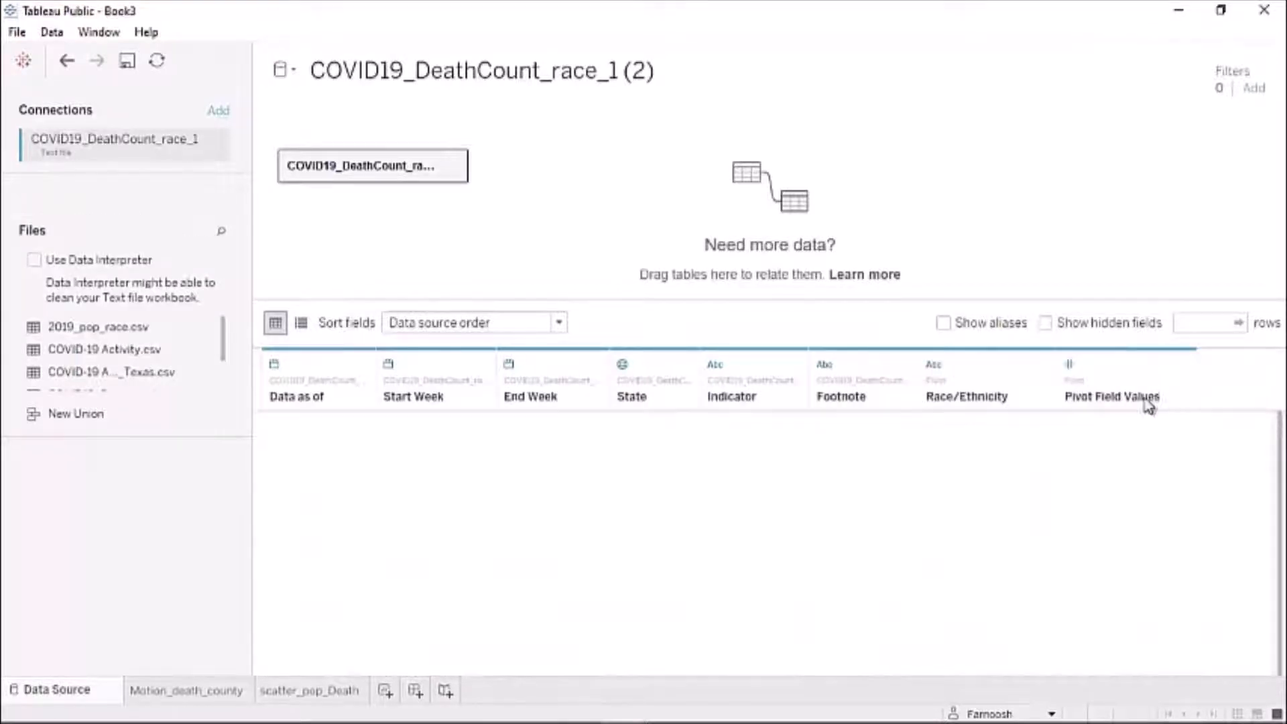
- Rename the Pivot Field Values column as Covid19_Death
double_click(1157, 401)
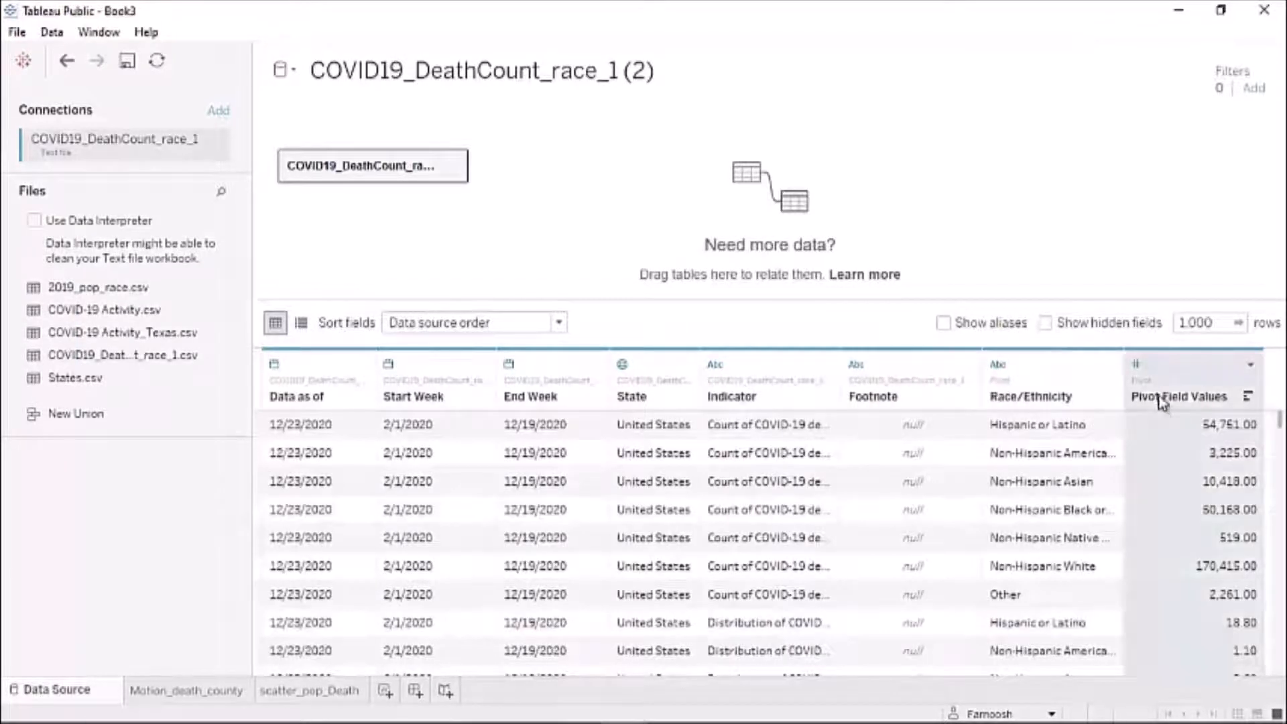
type("Covid19")
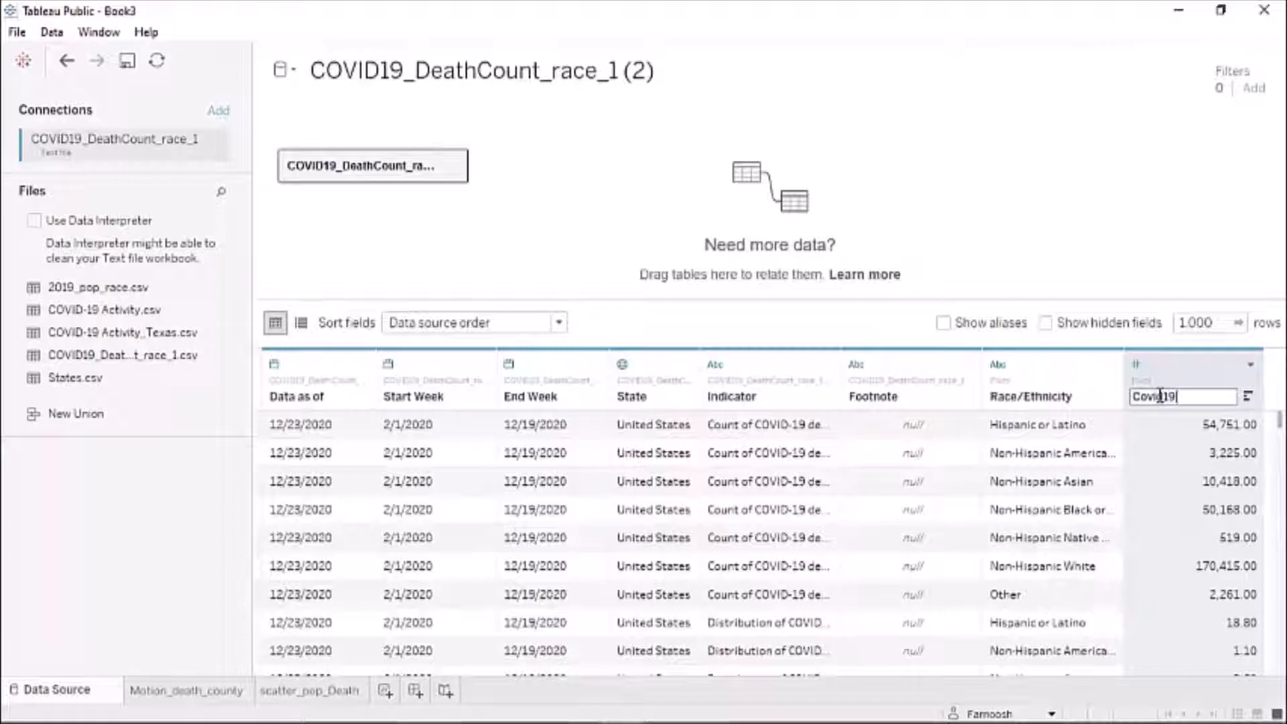
type("_Death")
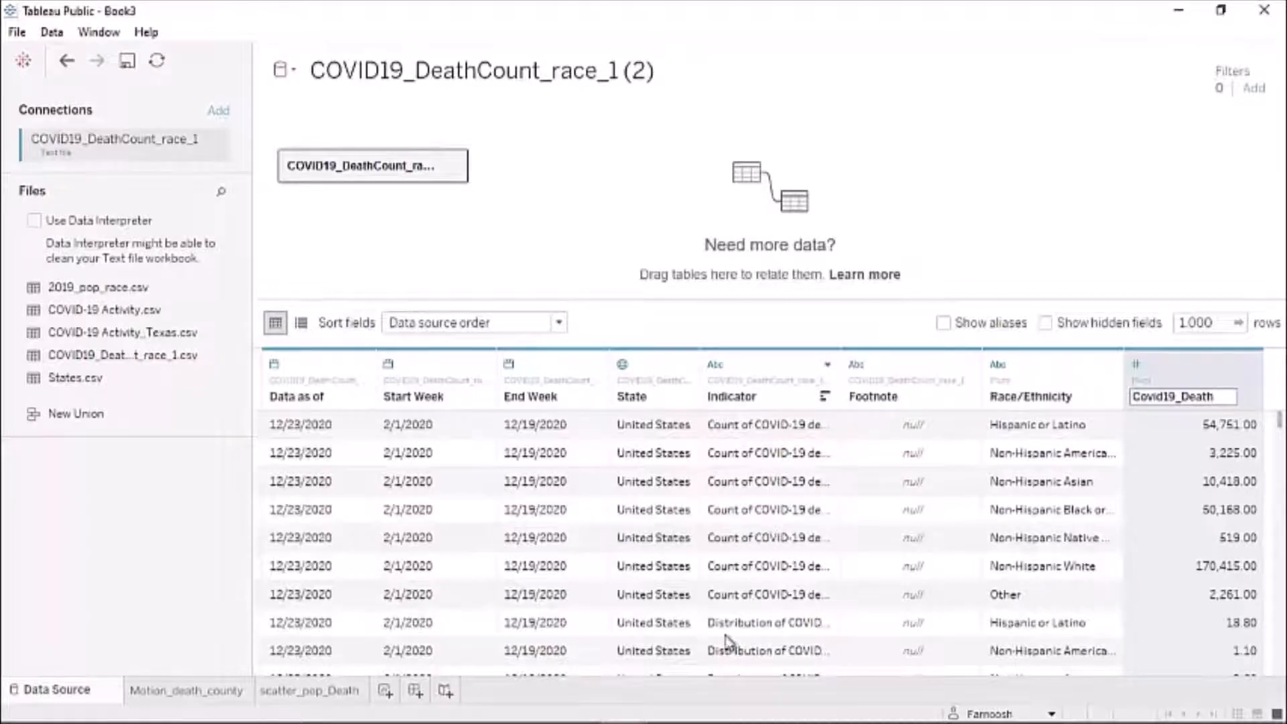
- Add a data source filter on Indicator that keeps only Count of COVID-19 deaths
scroll(751, 566, "down", 2)
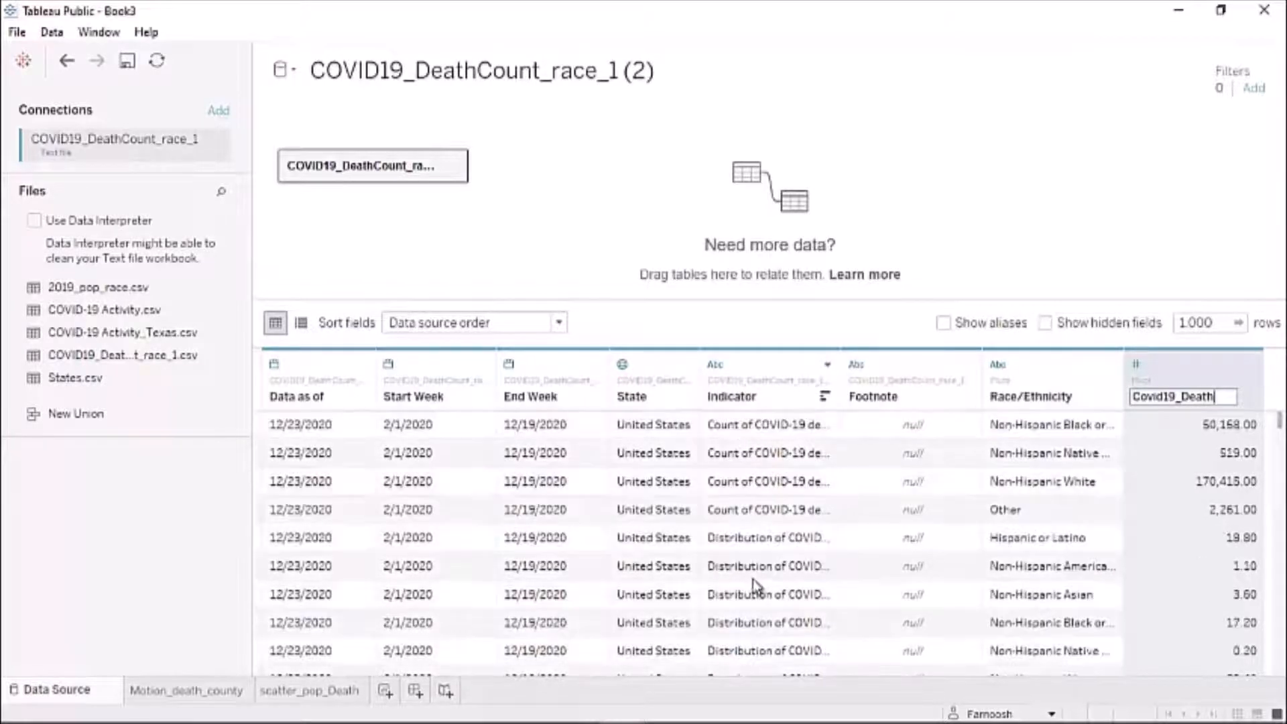
scroll(753, 579, "up", 1)
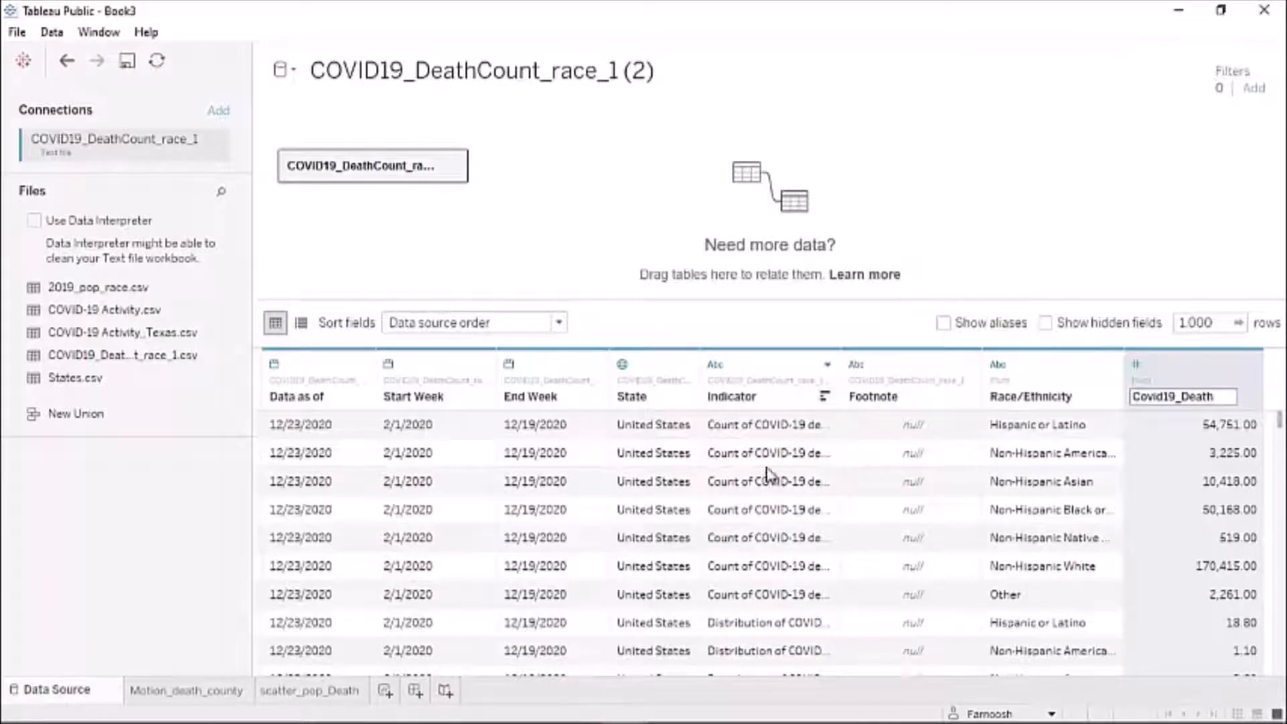
left_click(1254, 87)
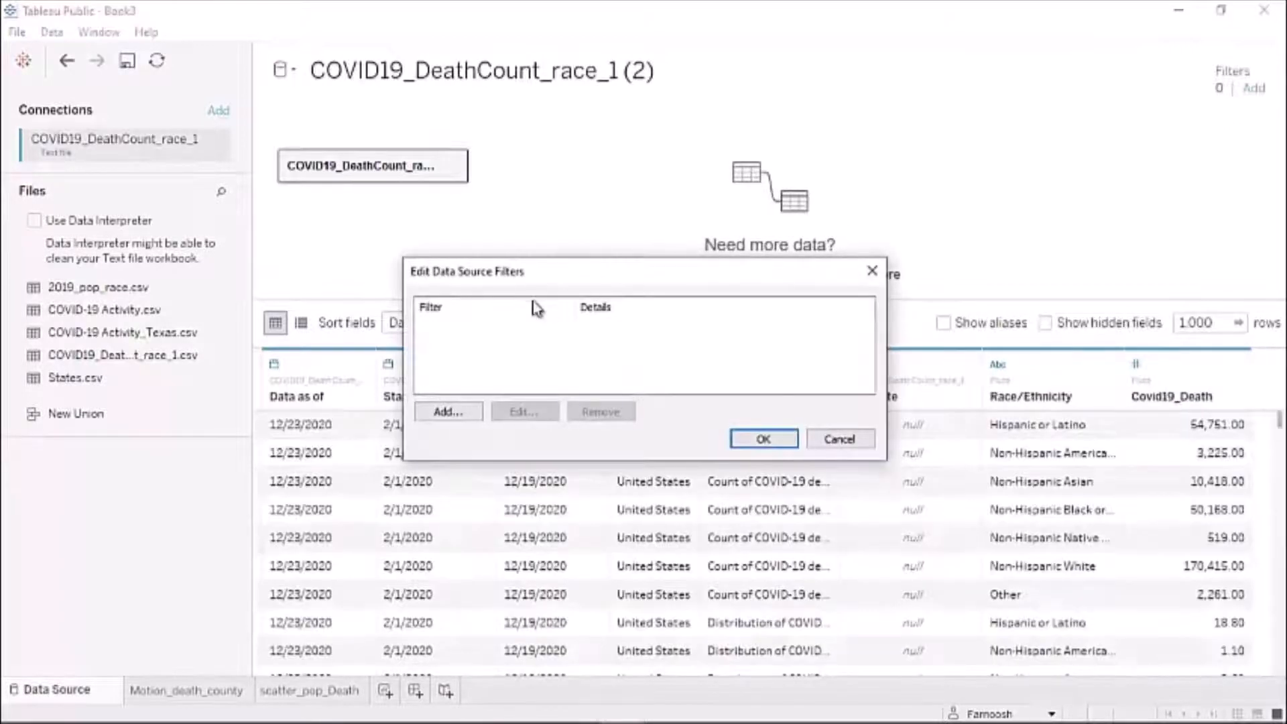
left_click(448, 412)
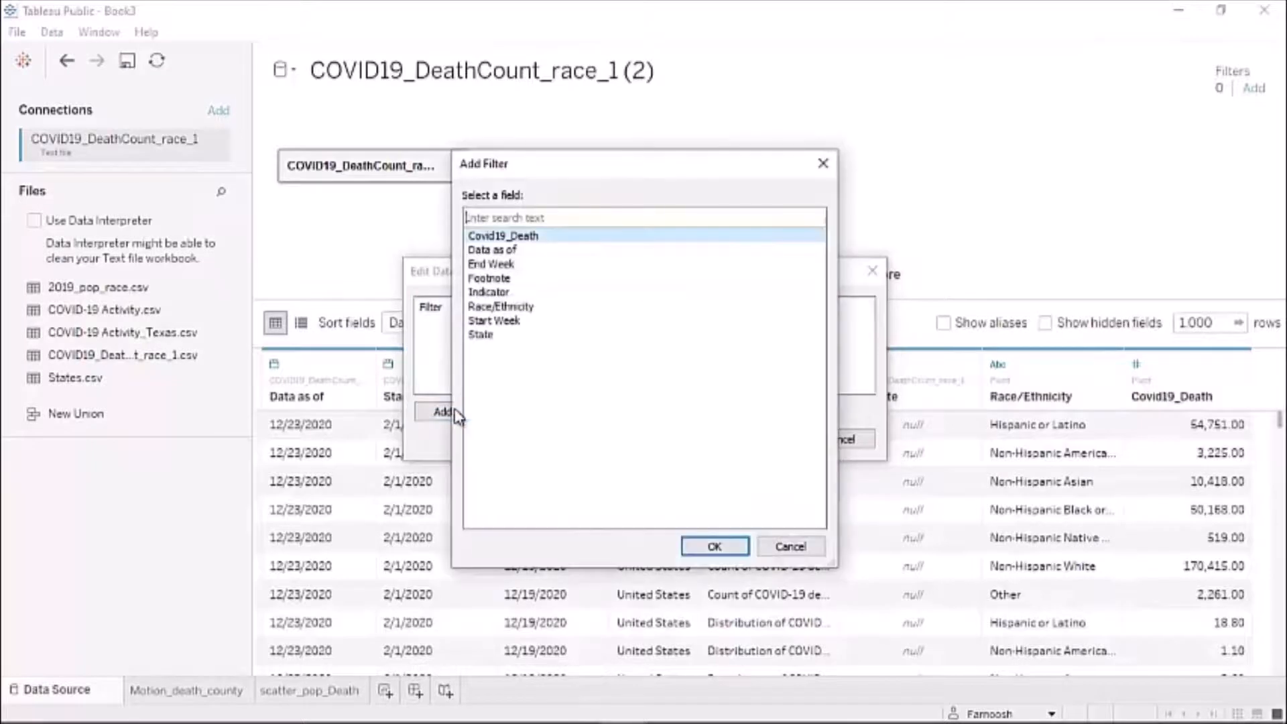
left_click(489, 295)
left_click(713, 545)
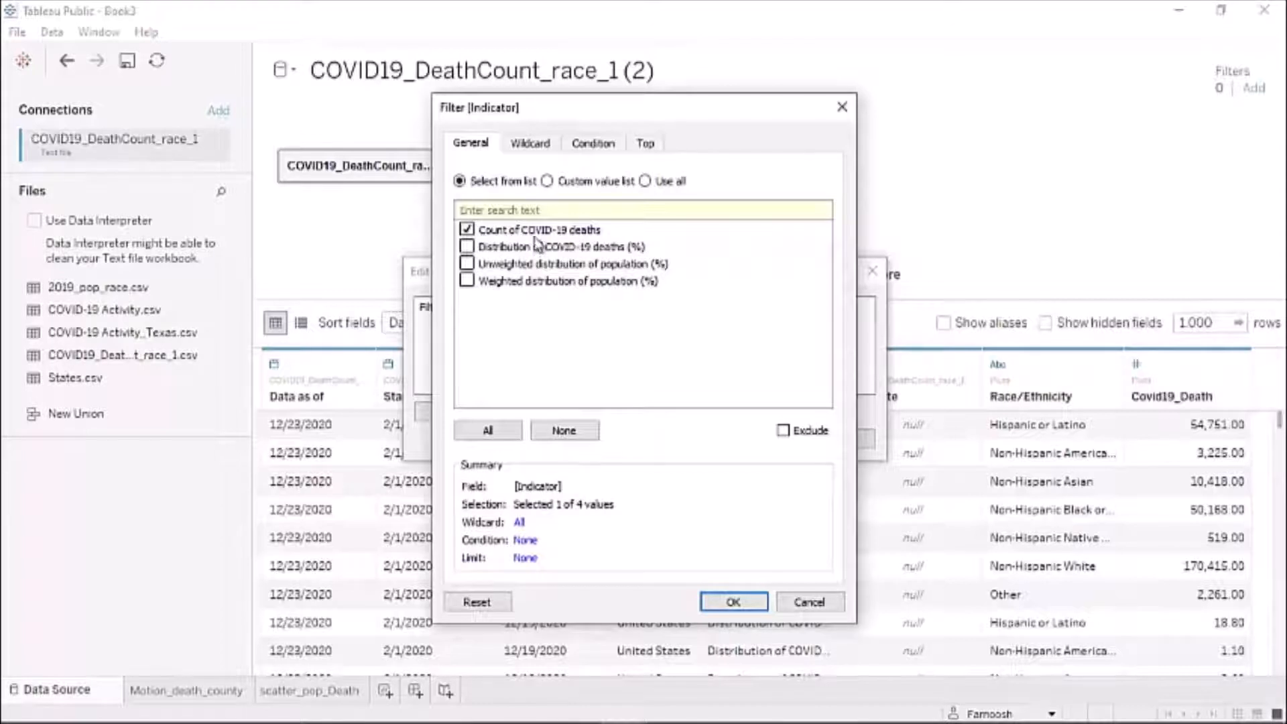
left_click(735, 603)
left_click(745, 440)
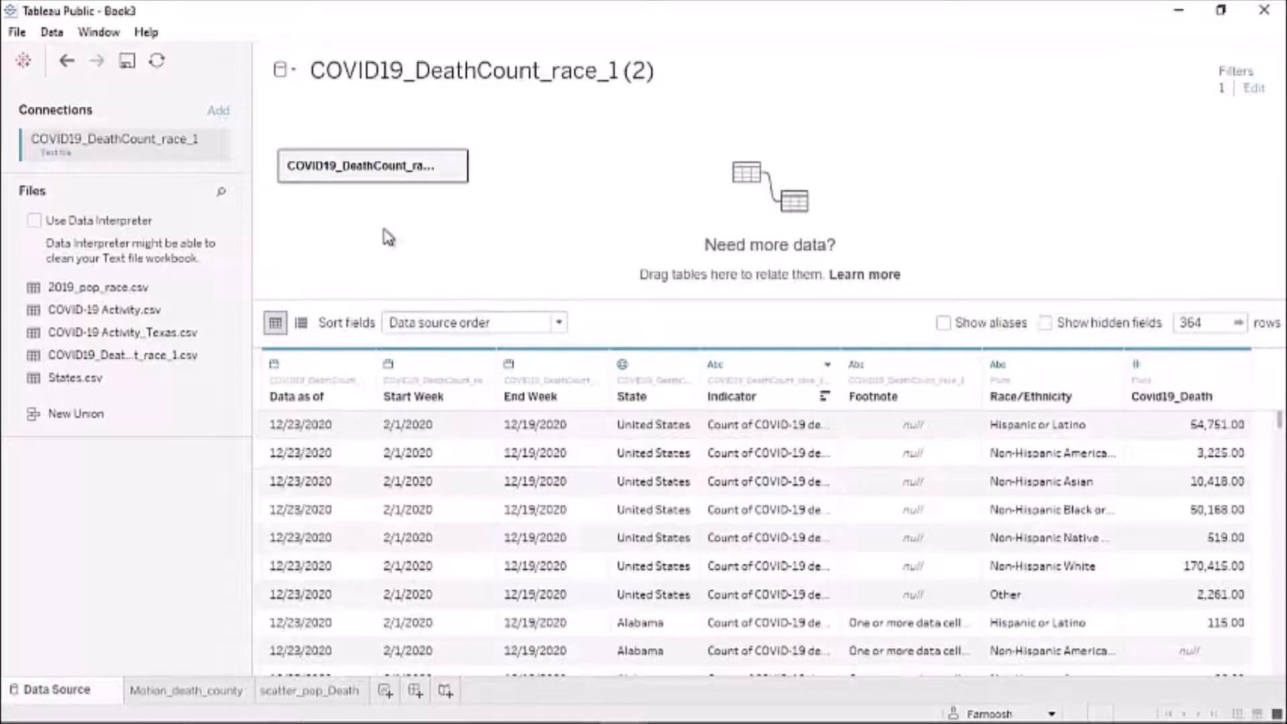
- Open the COVID19_DeathCount_race_1.csv table for joining and add 2019_pop_race.csv beside it as an inner join
double_click(338, 168)
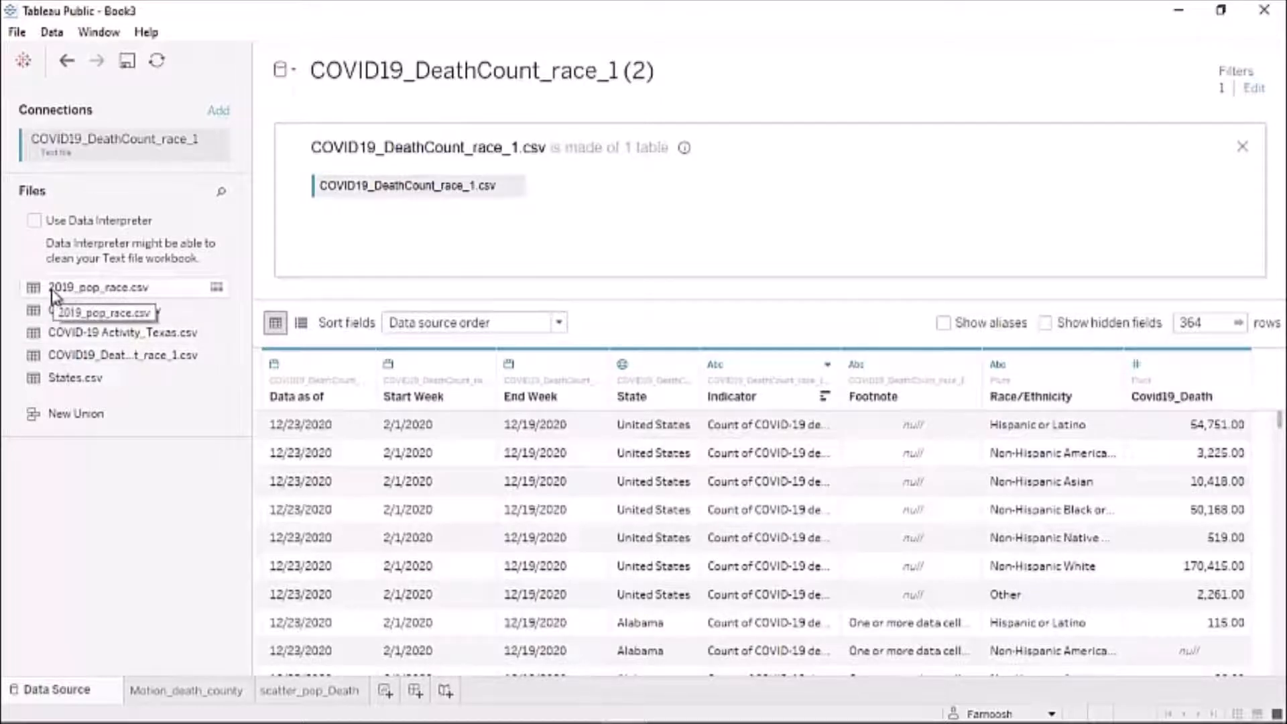
left_click_drag(82, 295, 542, 237)
left_click_drag(578, 198, 394, 209)
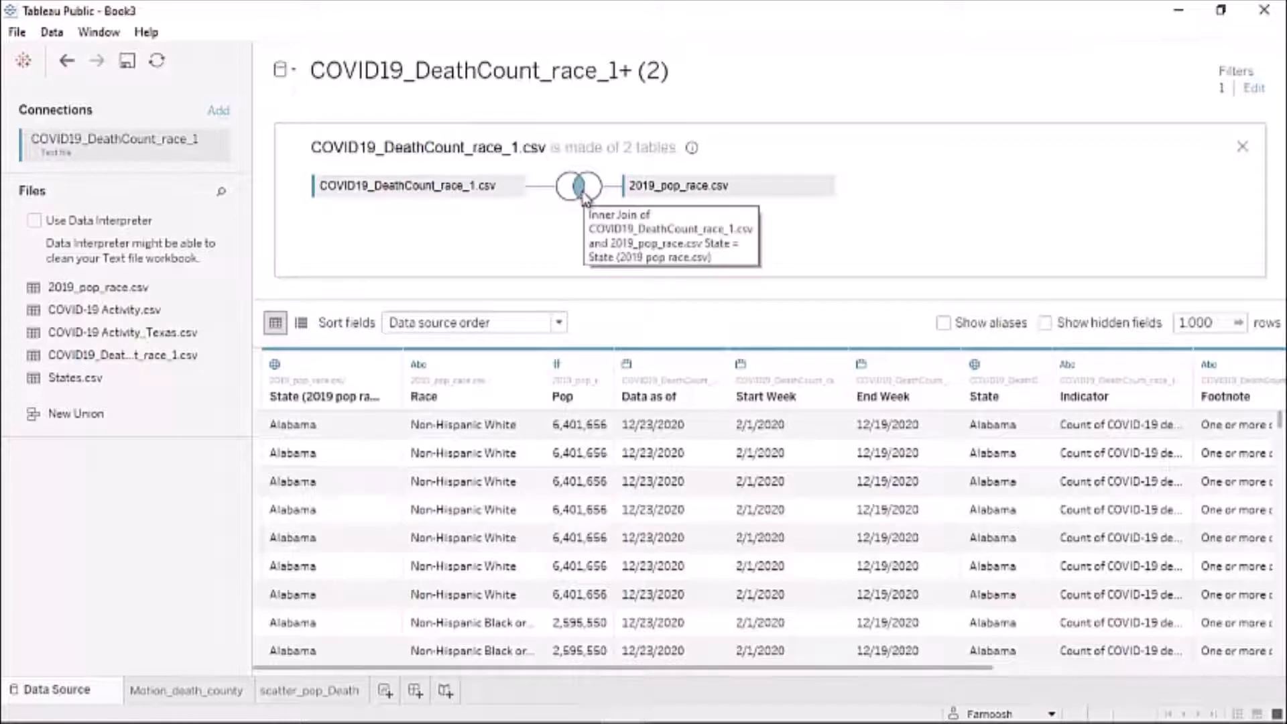
- Set the first clause of the inner join to match State with State (2019 pop race.csv)
left_click(581, 193)
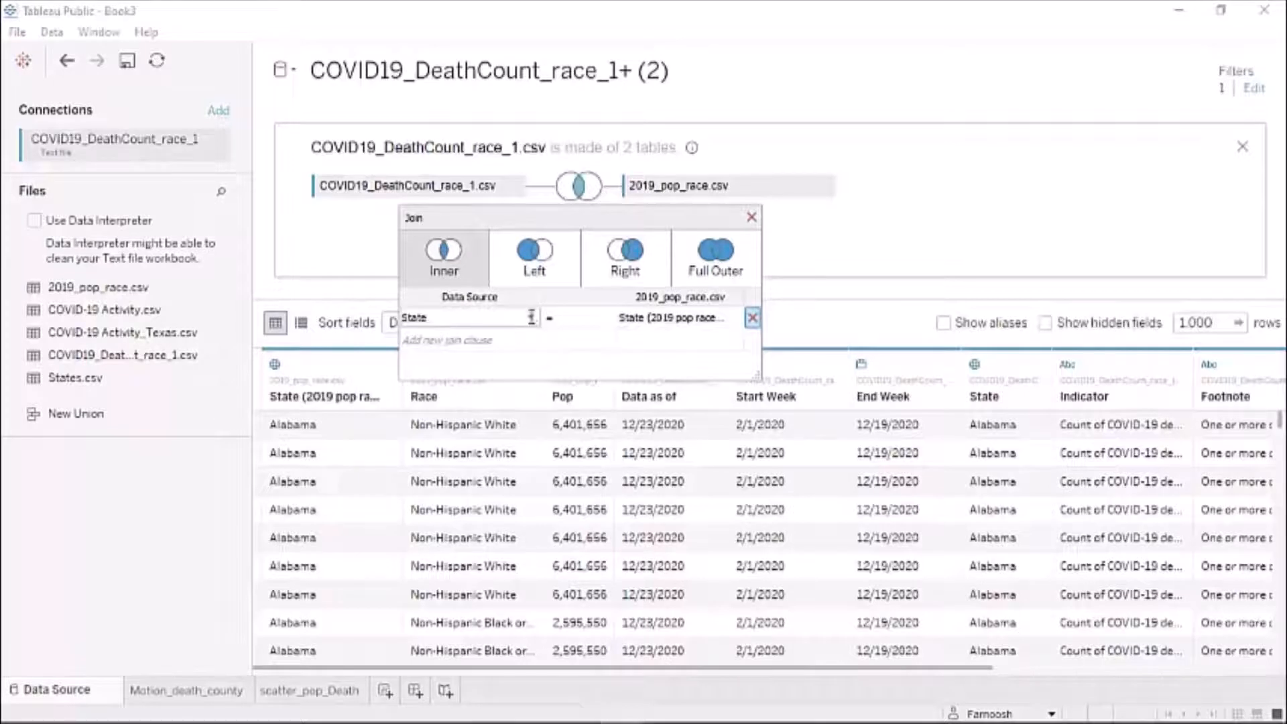
left_click(532, 317)
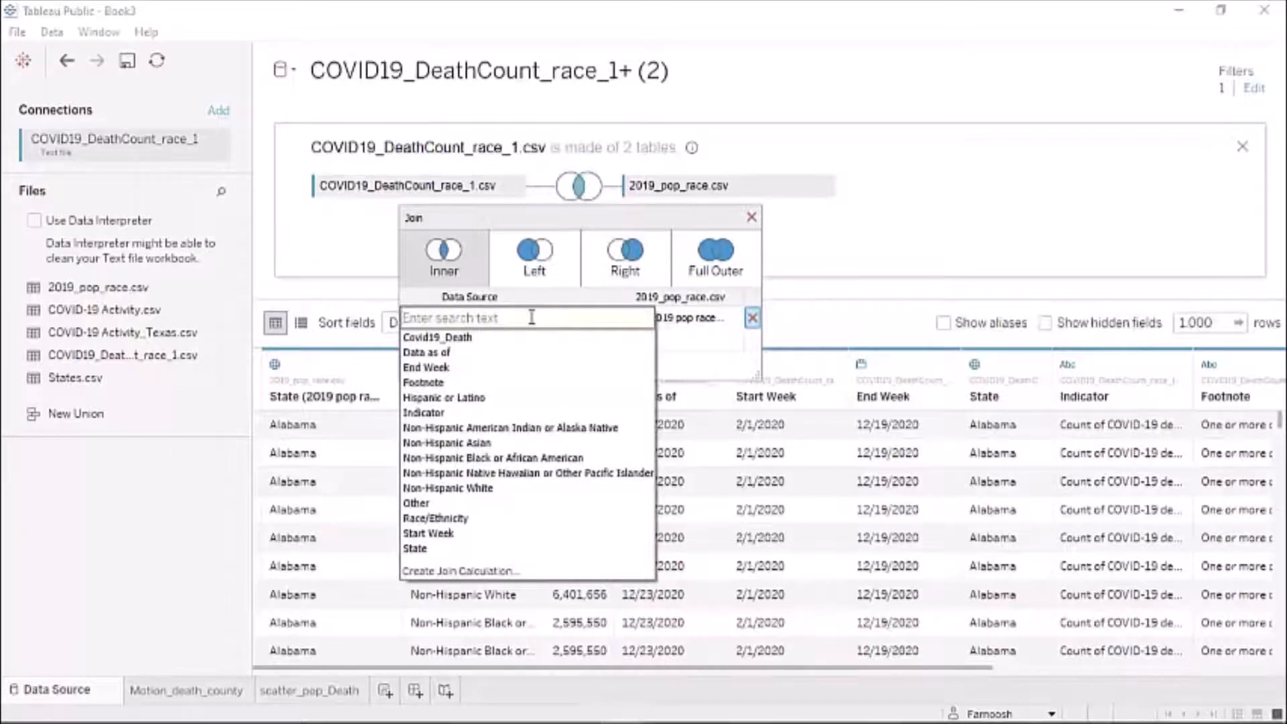
left_click(416, 548)
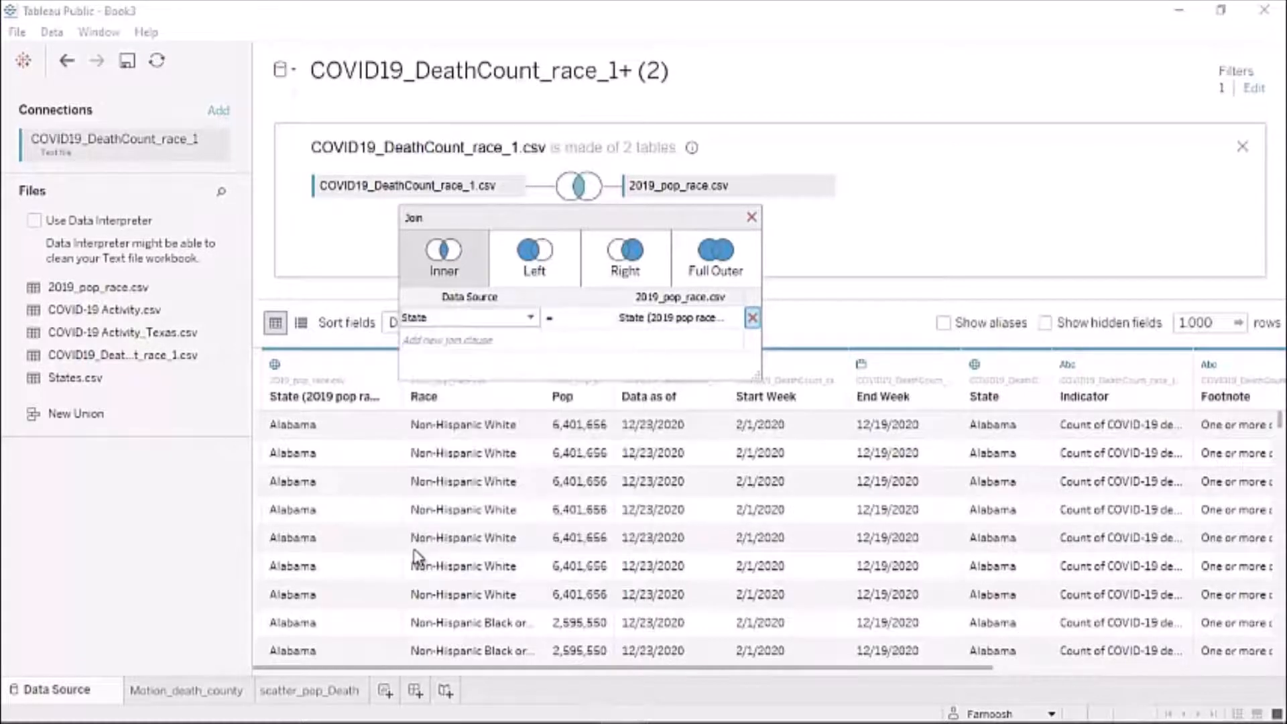
left_click(730, 319)
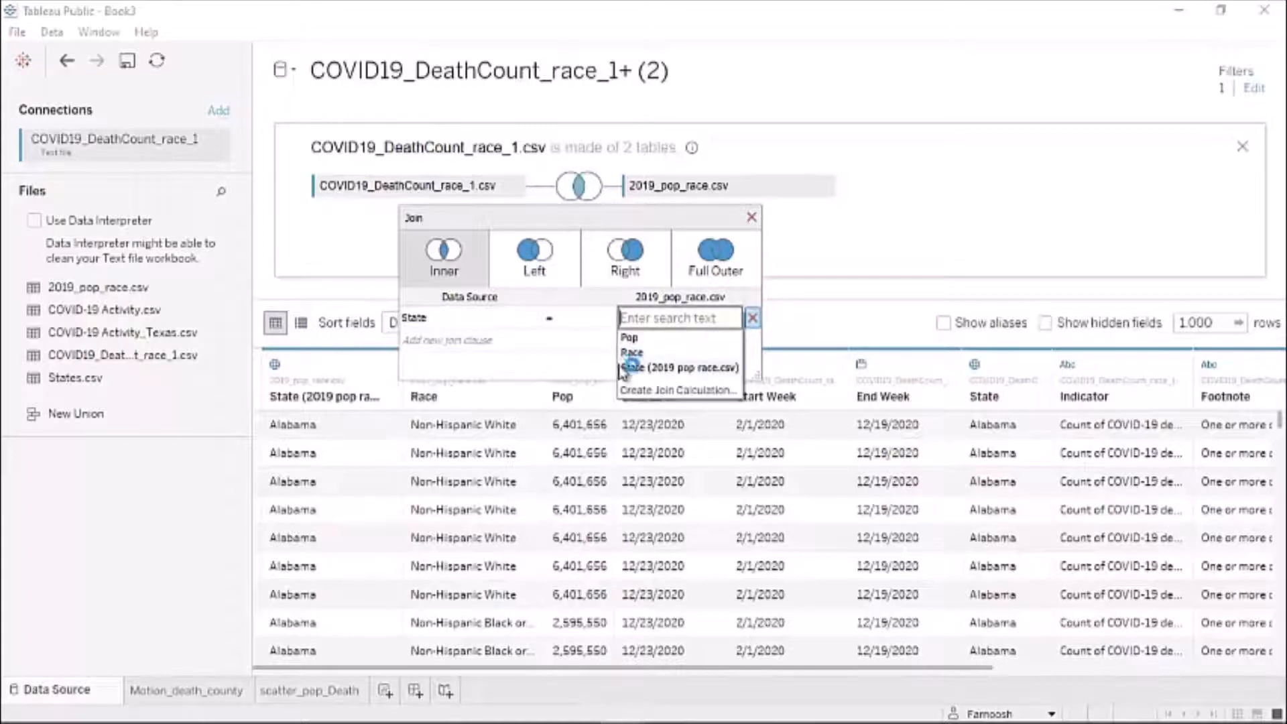
left_click(657, 367)
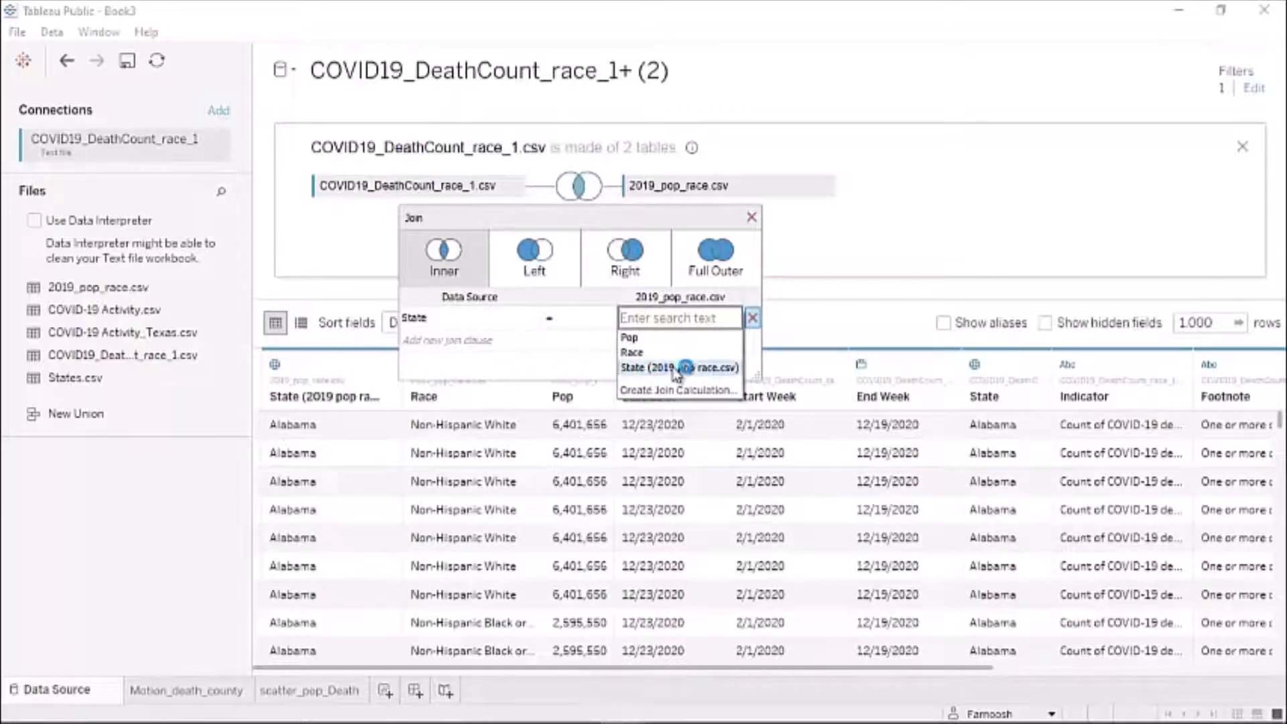
left_click(554, 319)
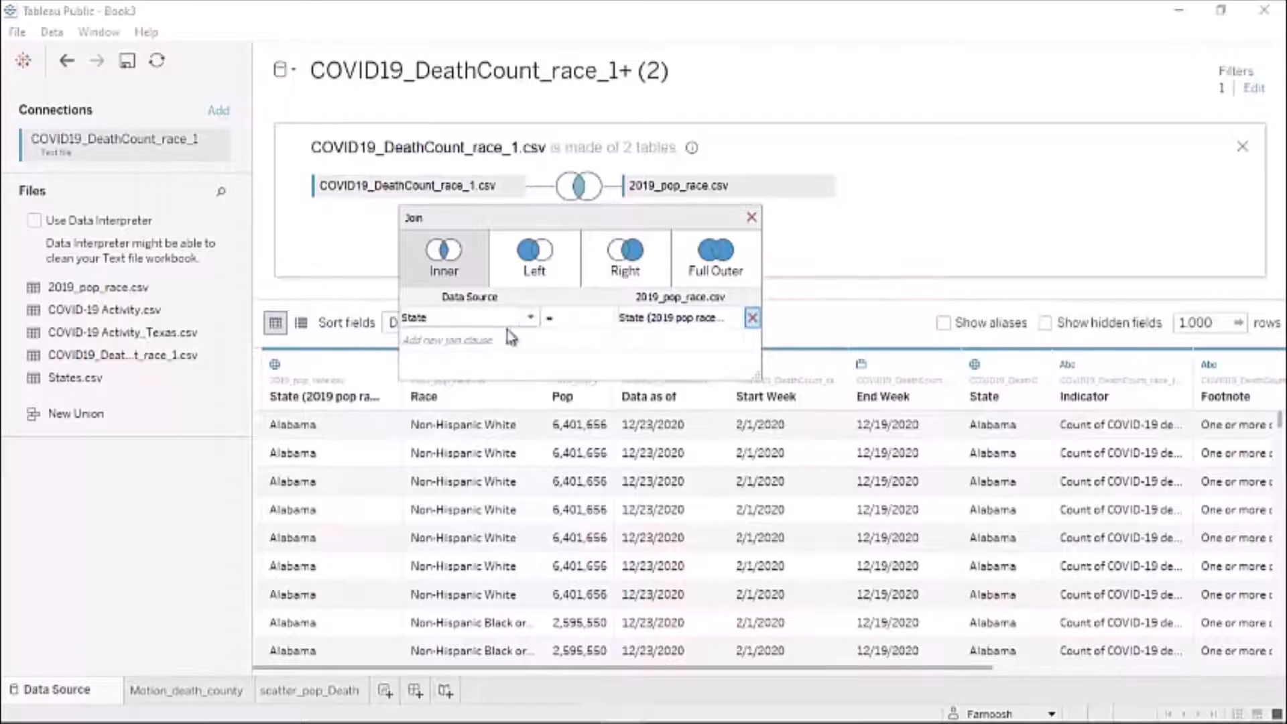
- Add a second join clause matching Race/Ethnicity with Race from 2019_pop_race.csv and close the join settings
left_click(518, 345)
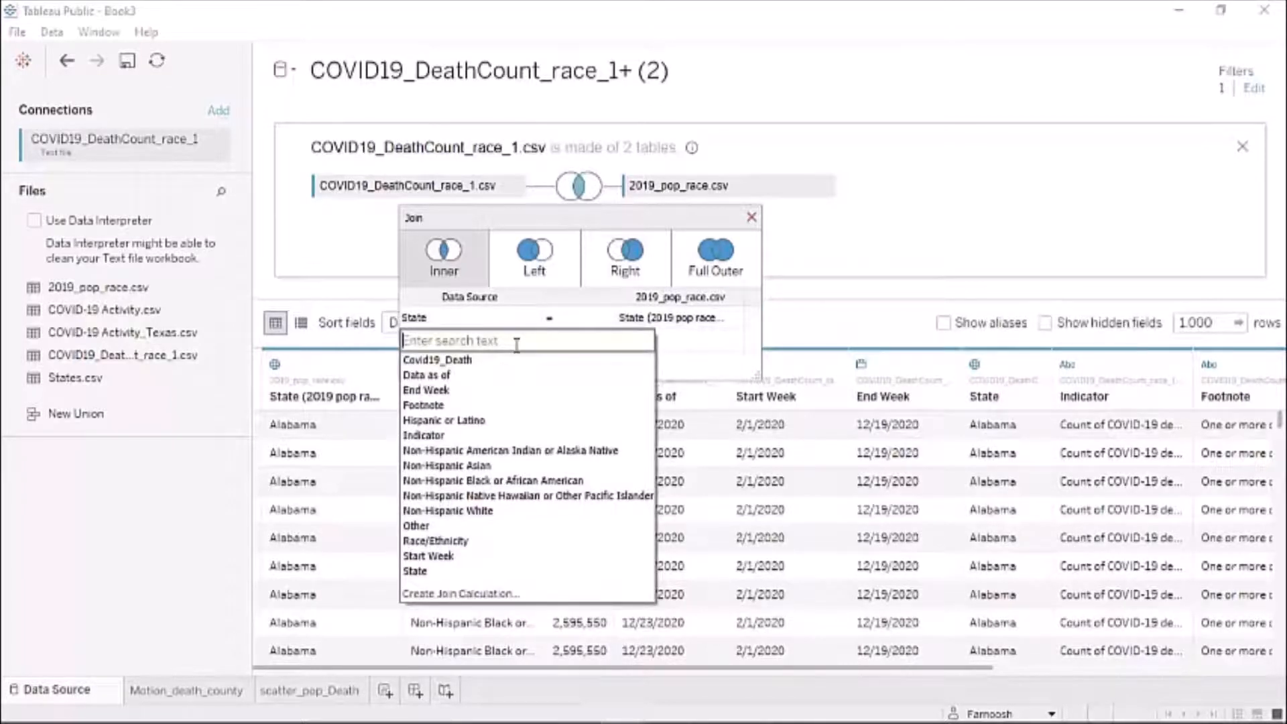
left_click(438, 541)
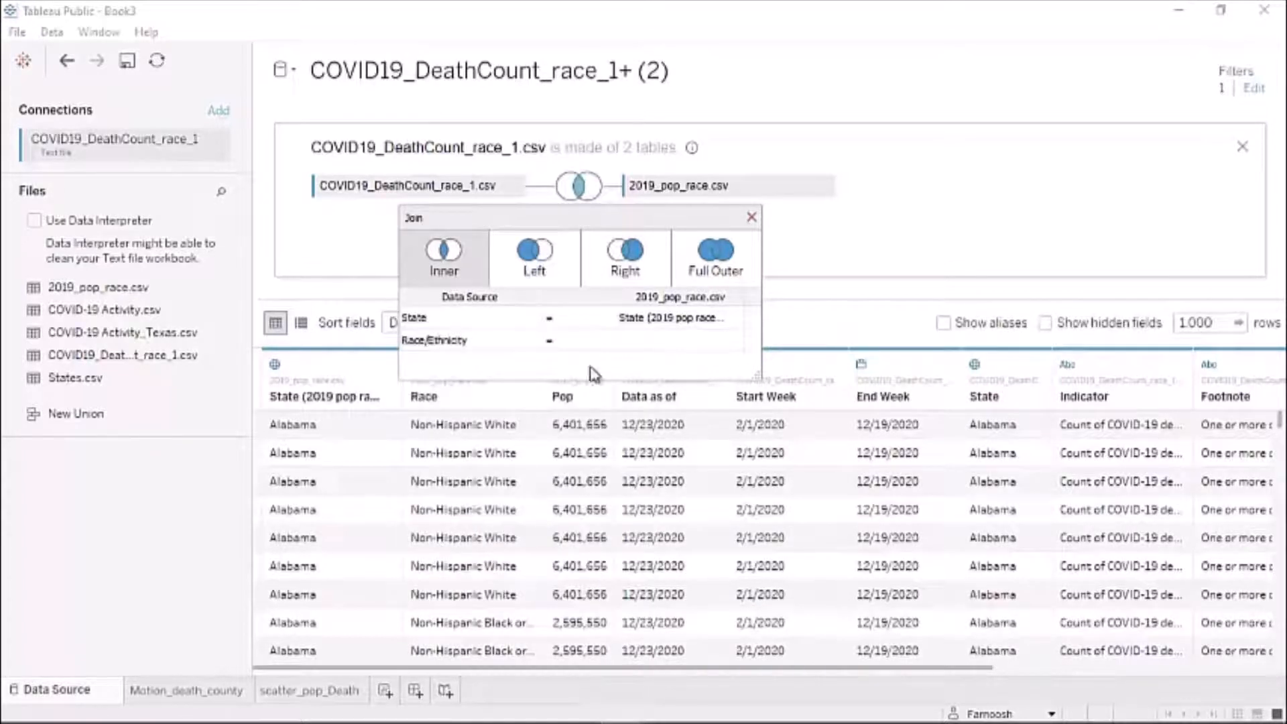
left_click(655, 342)
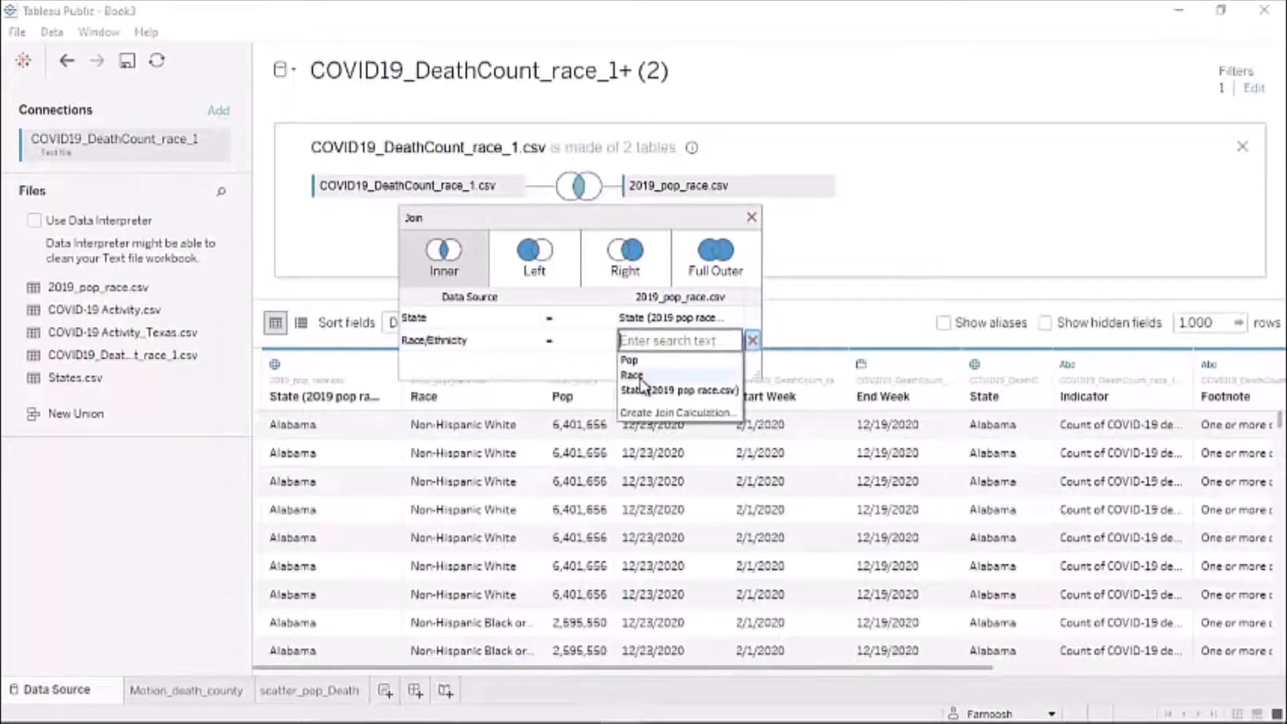
left_click(637, 376)
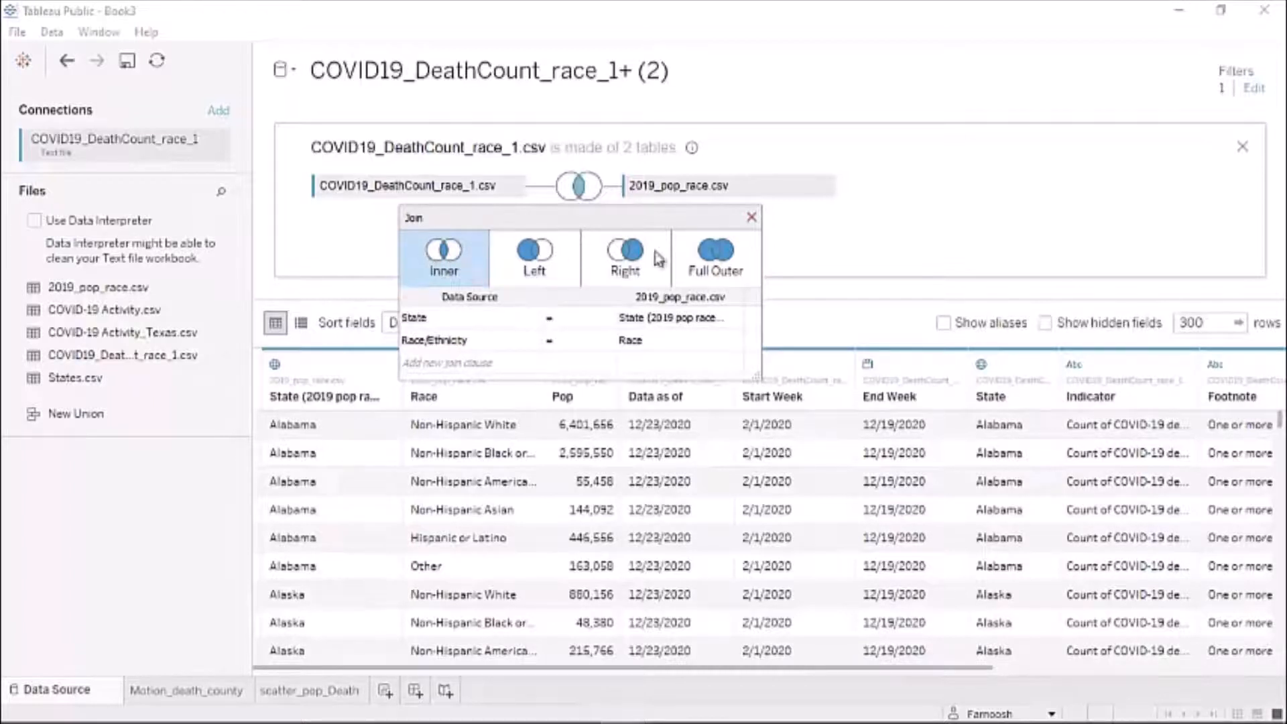
left_click(752, 217)
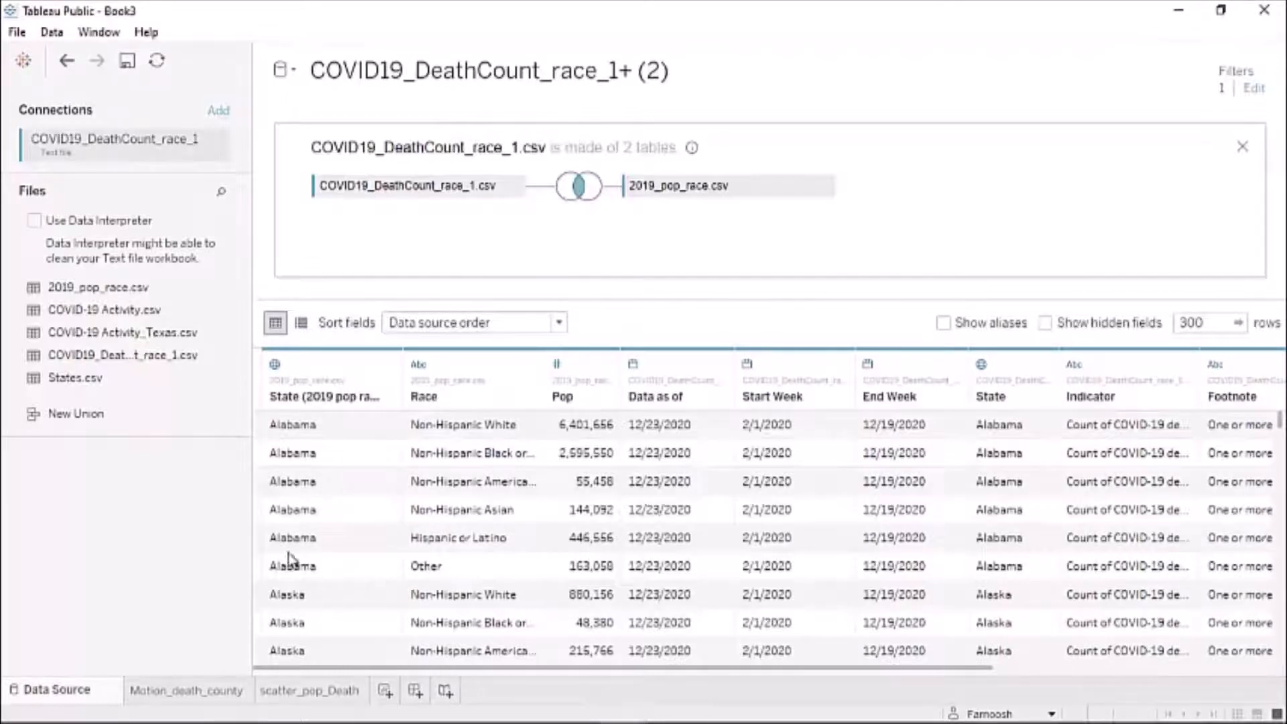
- Return to the scatter_pop_Death worksheet
mouse_move(285, 694)
left_click(285, 692)
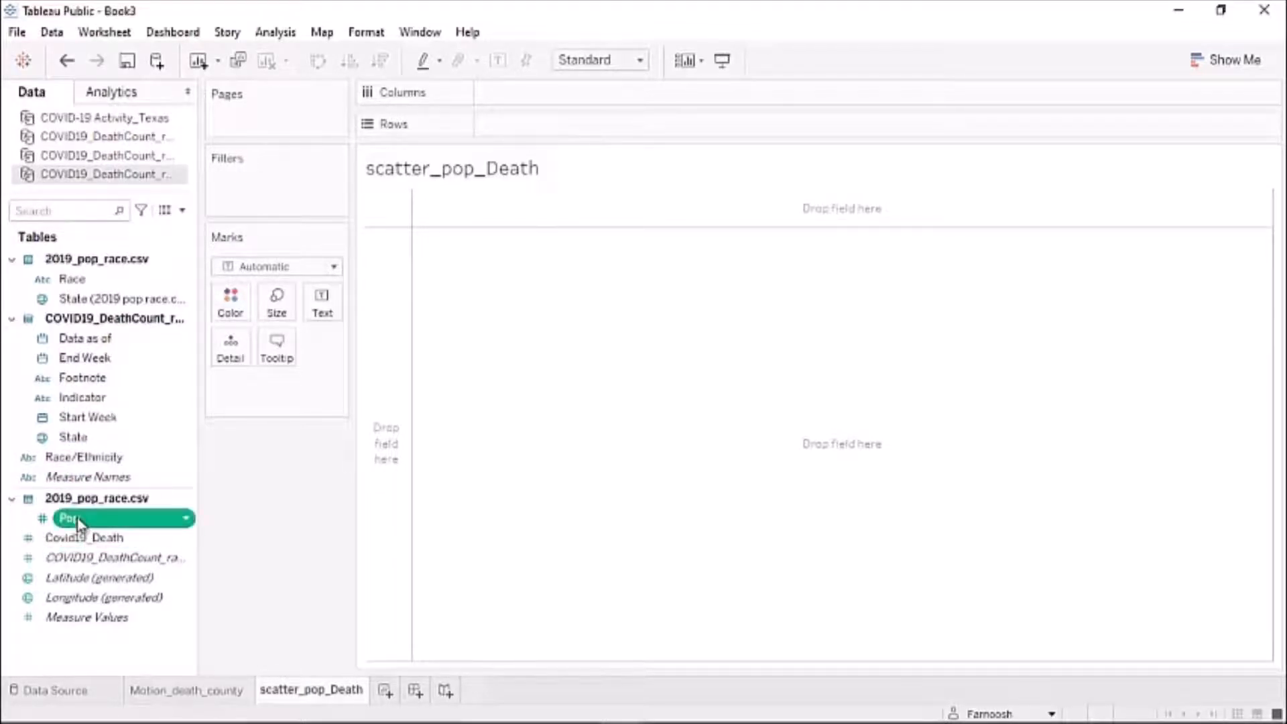
- Place Pop on Columns and Covid19_Death on Rows of the scatter_pop_Death sheet
left_click_drag(68, 518, 527, 102)
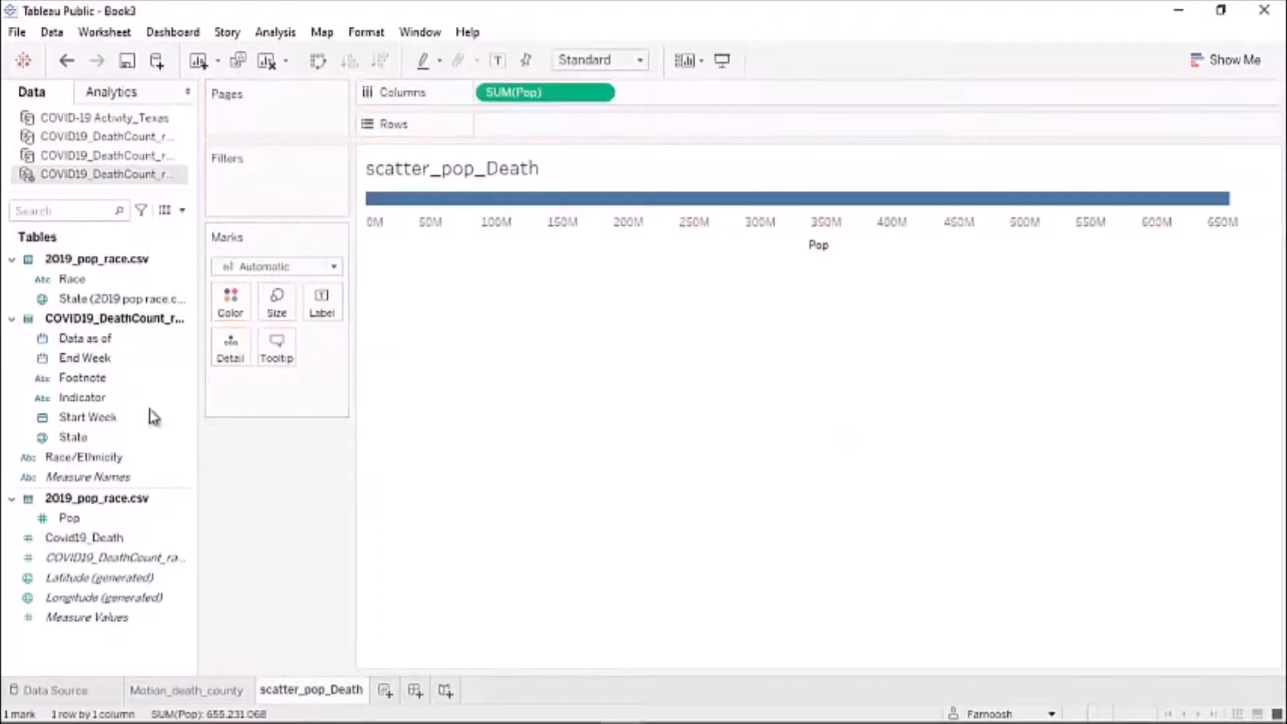
left_click_drag(84, 537, 520, 122)
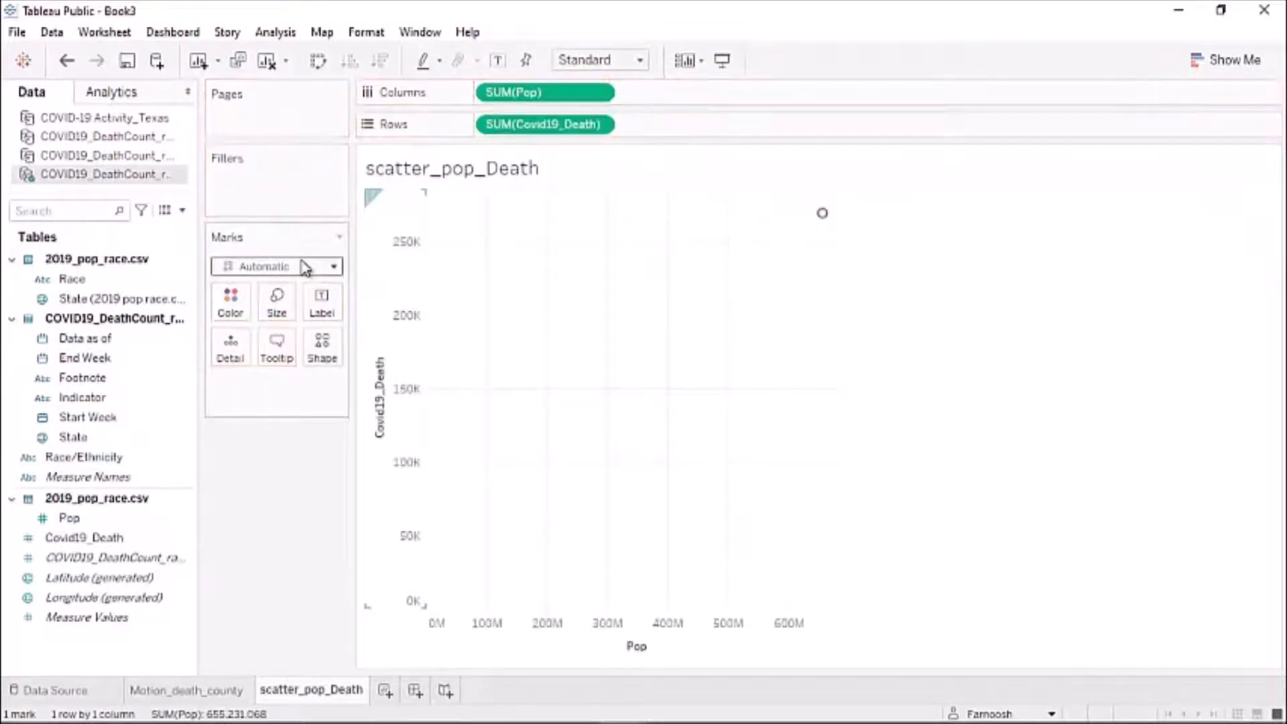
- Check the scatter plot requirements in Show Me and color the marks by Race/Ethnicity
left_click(1207, 70)
left_click(1205, 72)
left_click(1208, 59)
left_click(1207, 62)
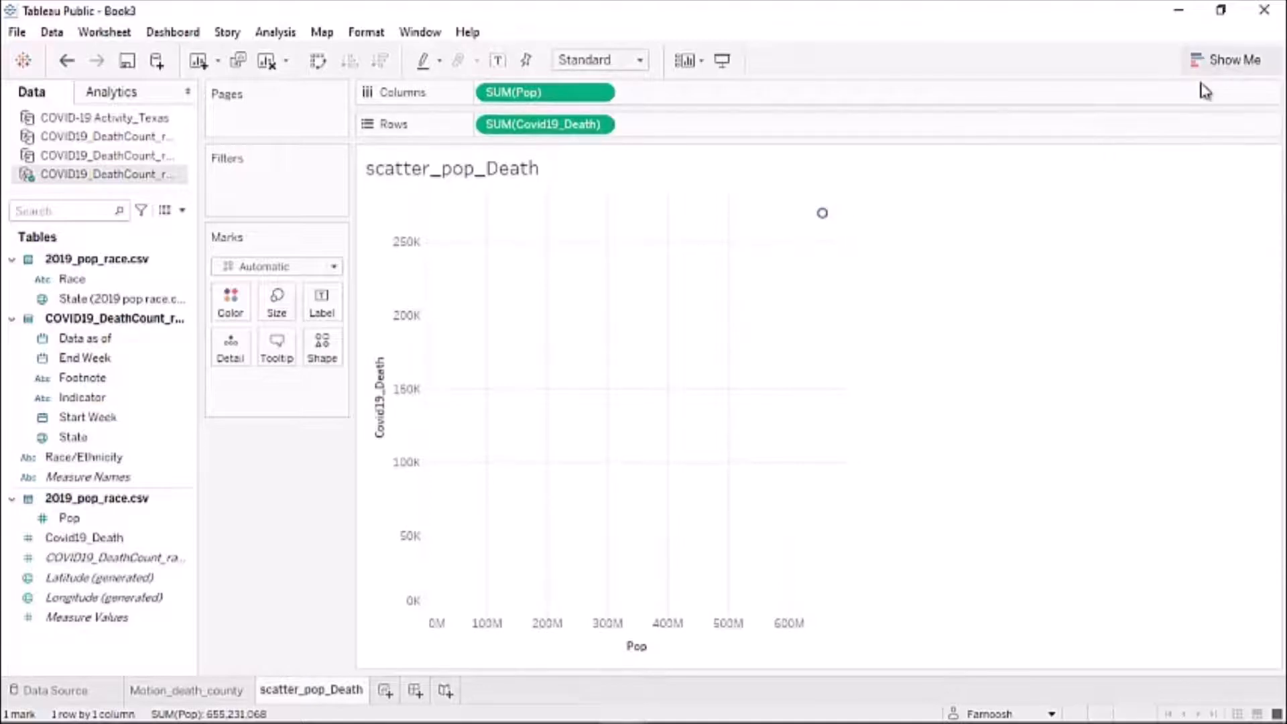
left_click(1226, 68)
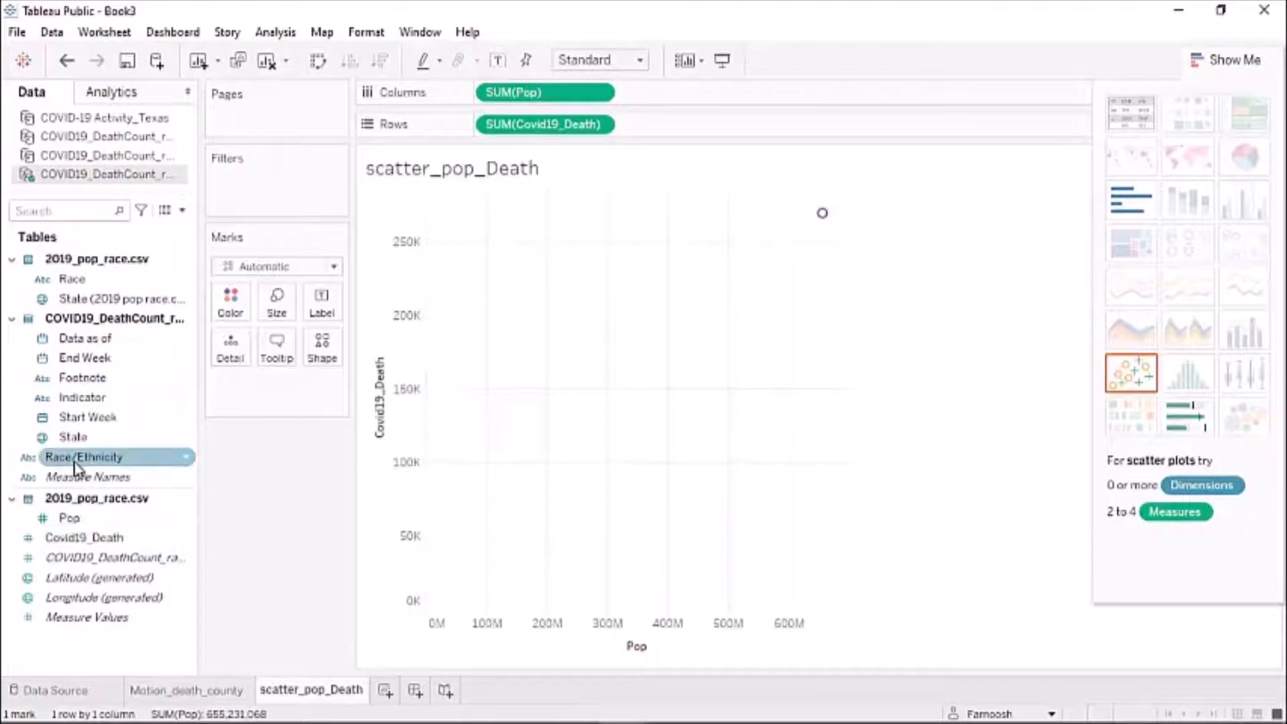
left_click_drag(78, 466, 248, 311)
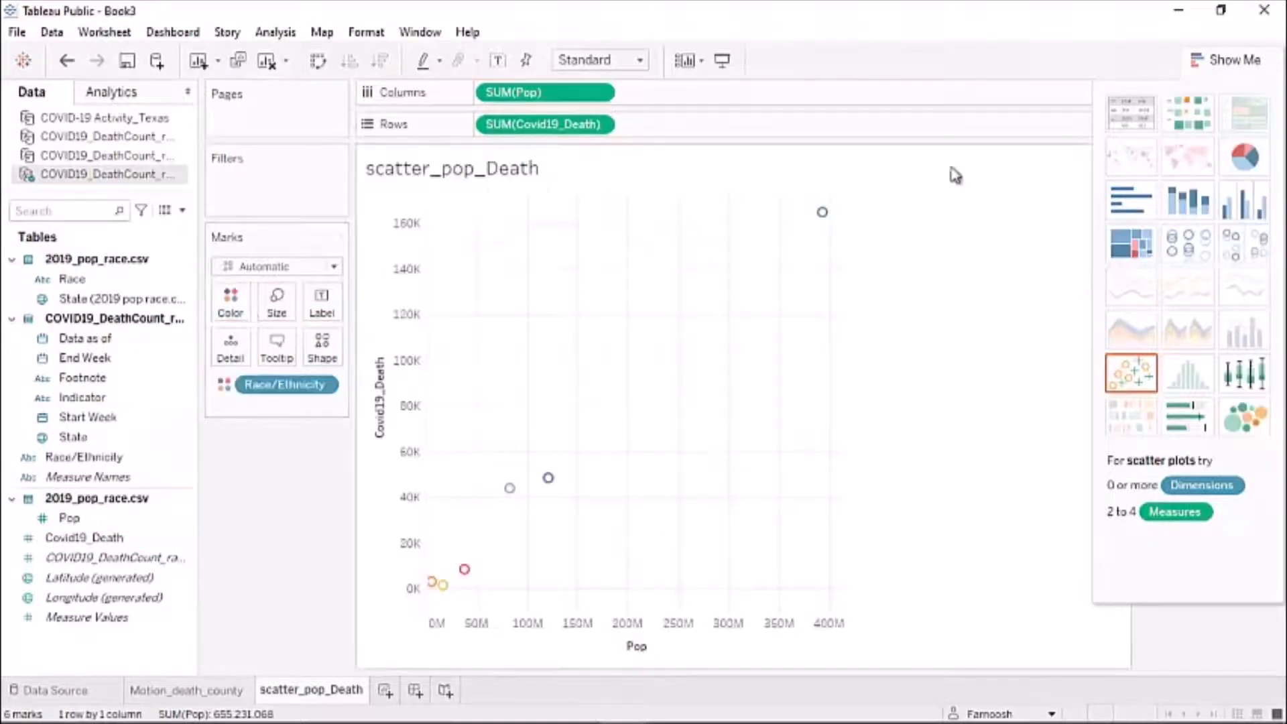
left_click(1248, 60)
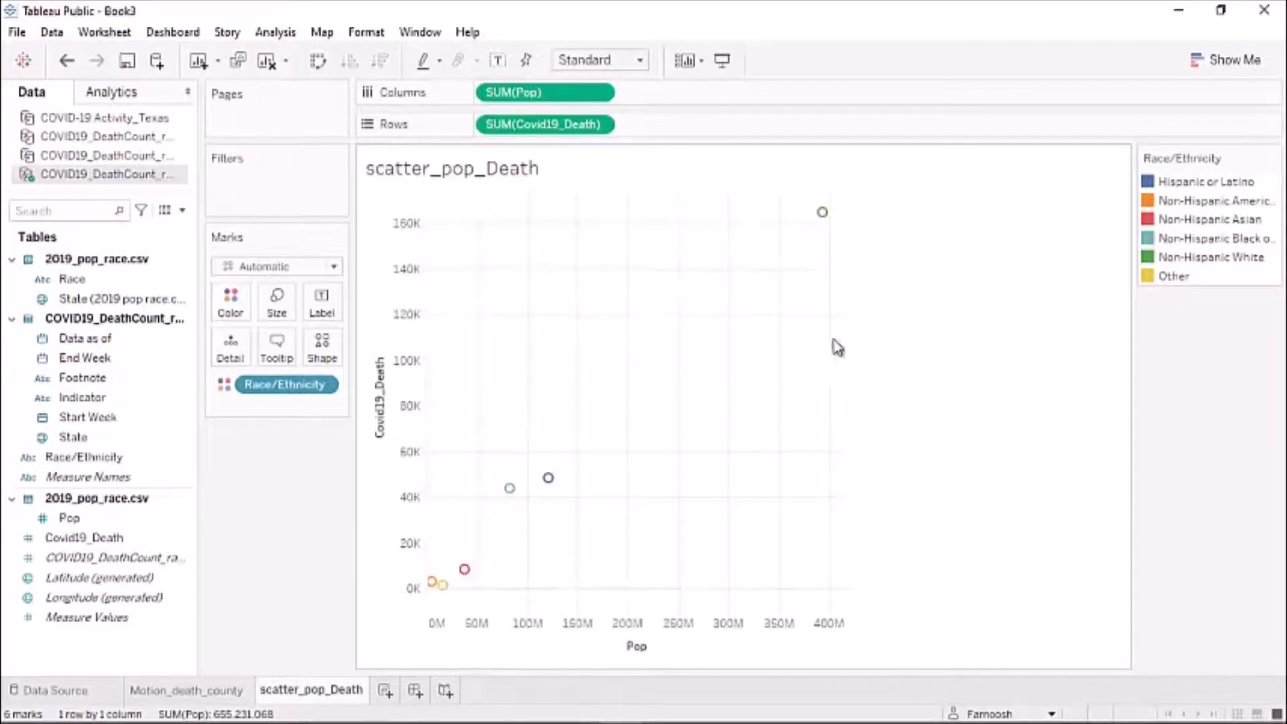
- Split the scatter plot by State by placing State before SUM(Pop) on Columns
mouse_move(870, 220)
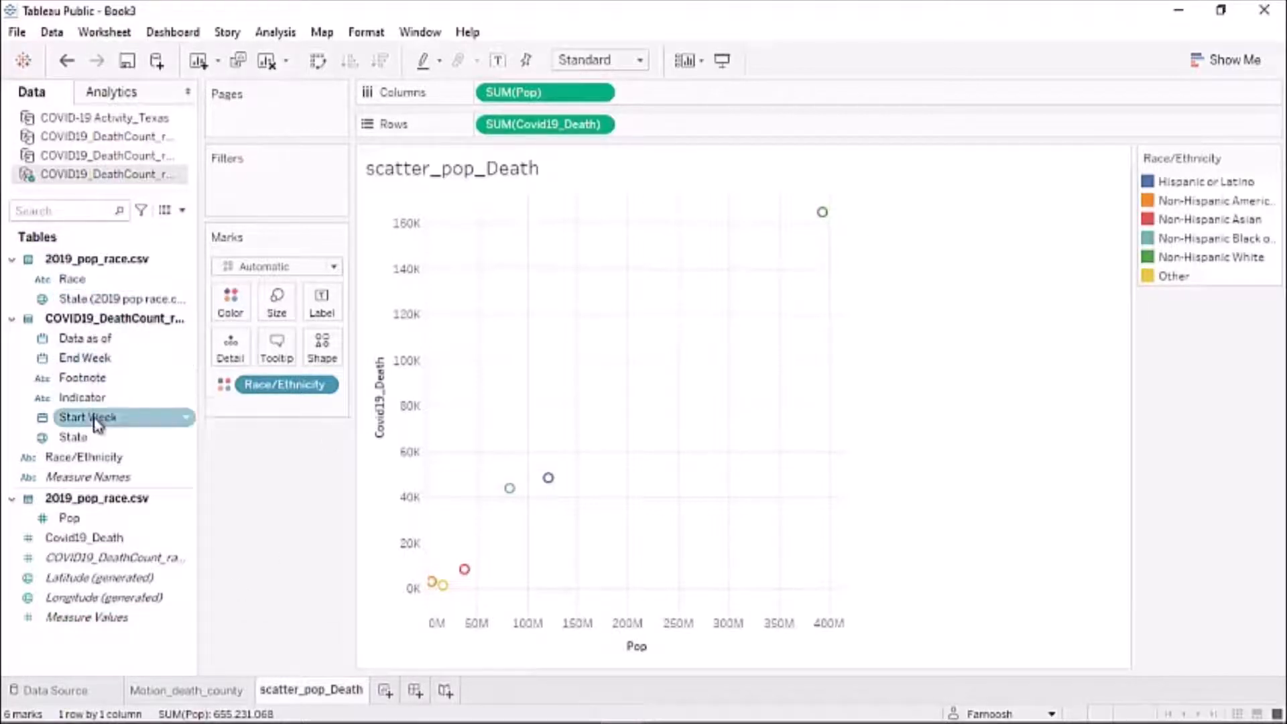
left_click_drag(89, 438, 677, 115)
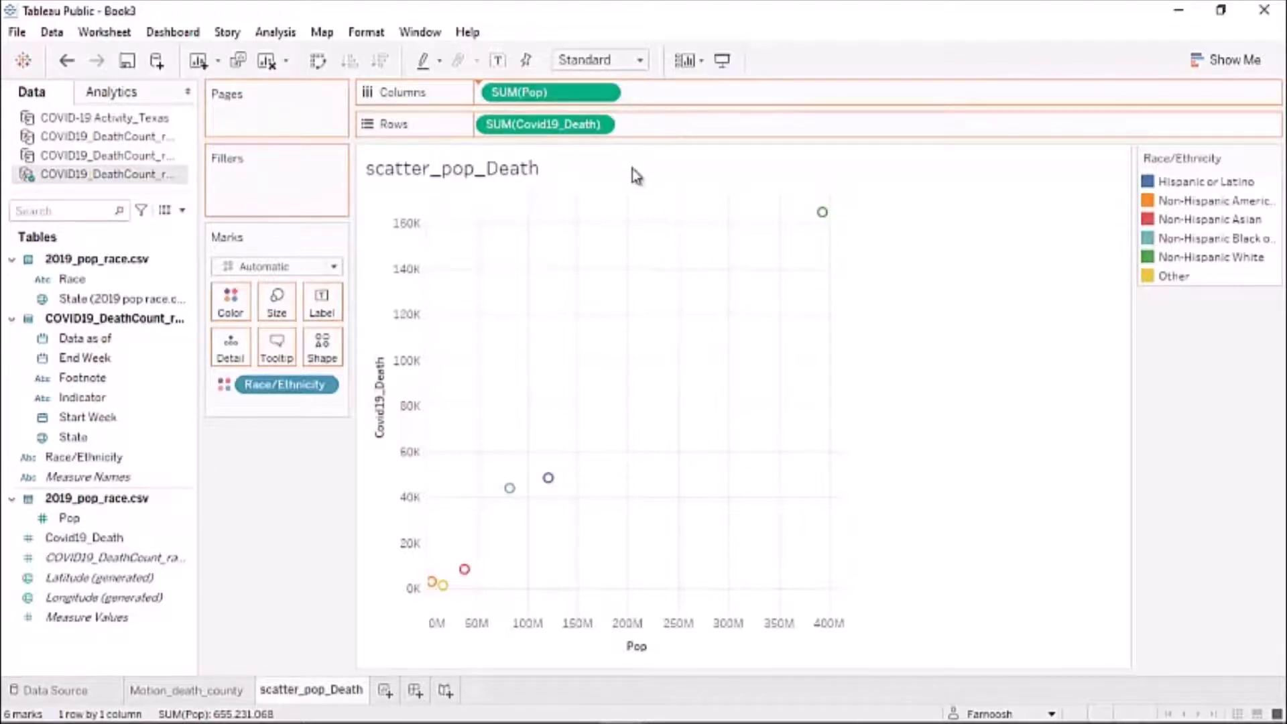
left_click_drag(633, 168, 630, 157)
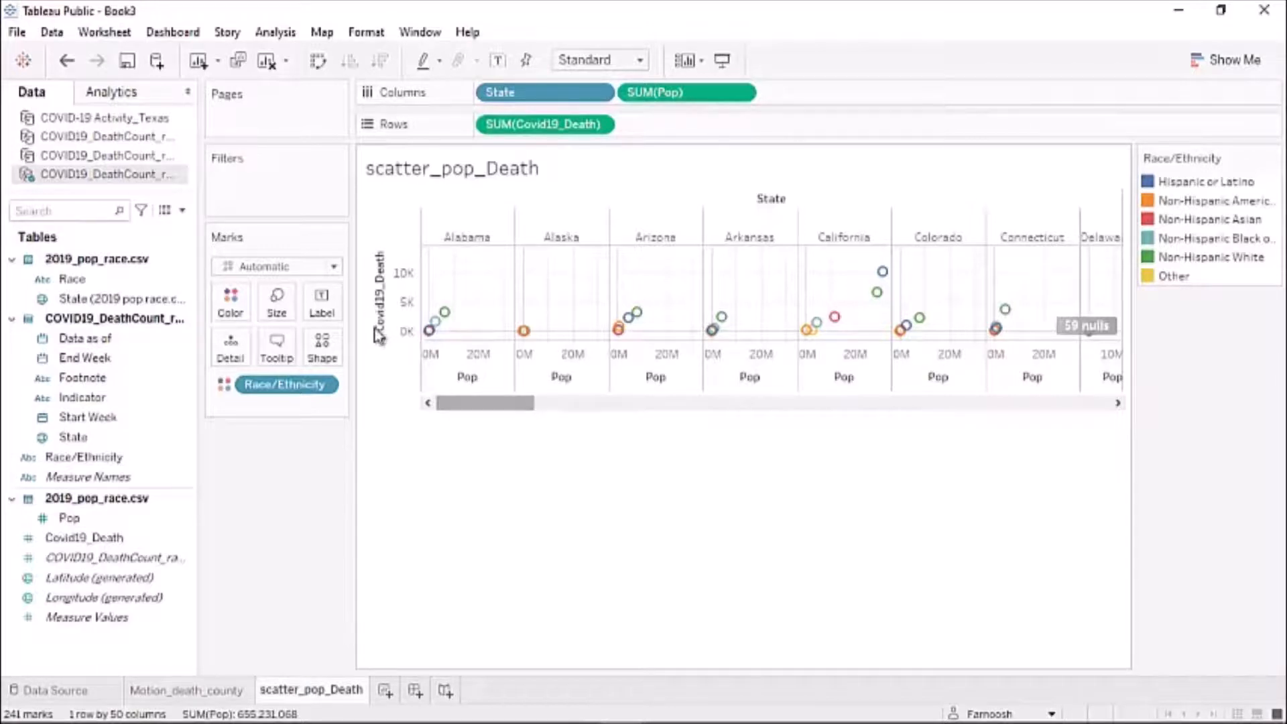
- Add a State filter that keeps only California, New York and Texas
left_click(65, 437)
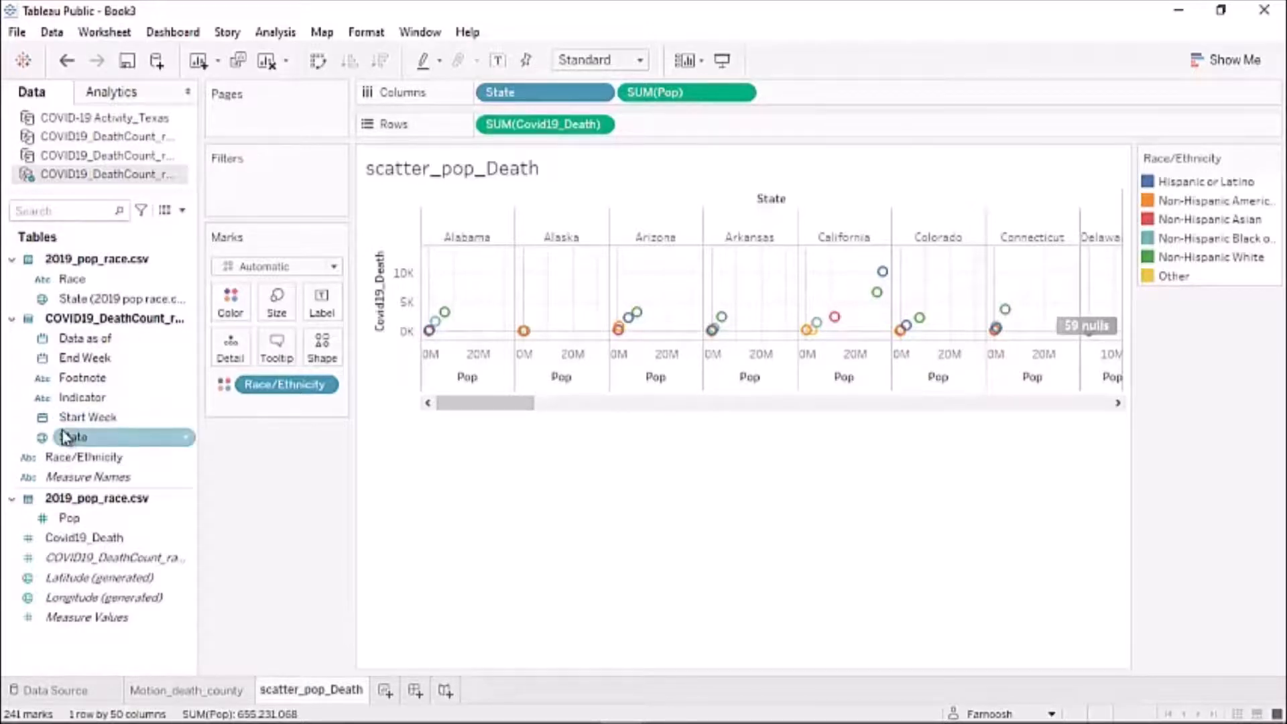
left_click_drag(65, 437, 267, 229)
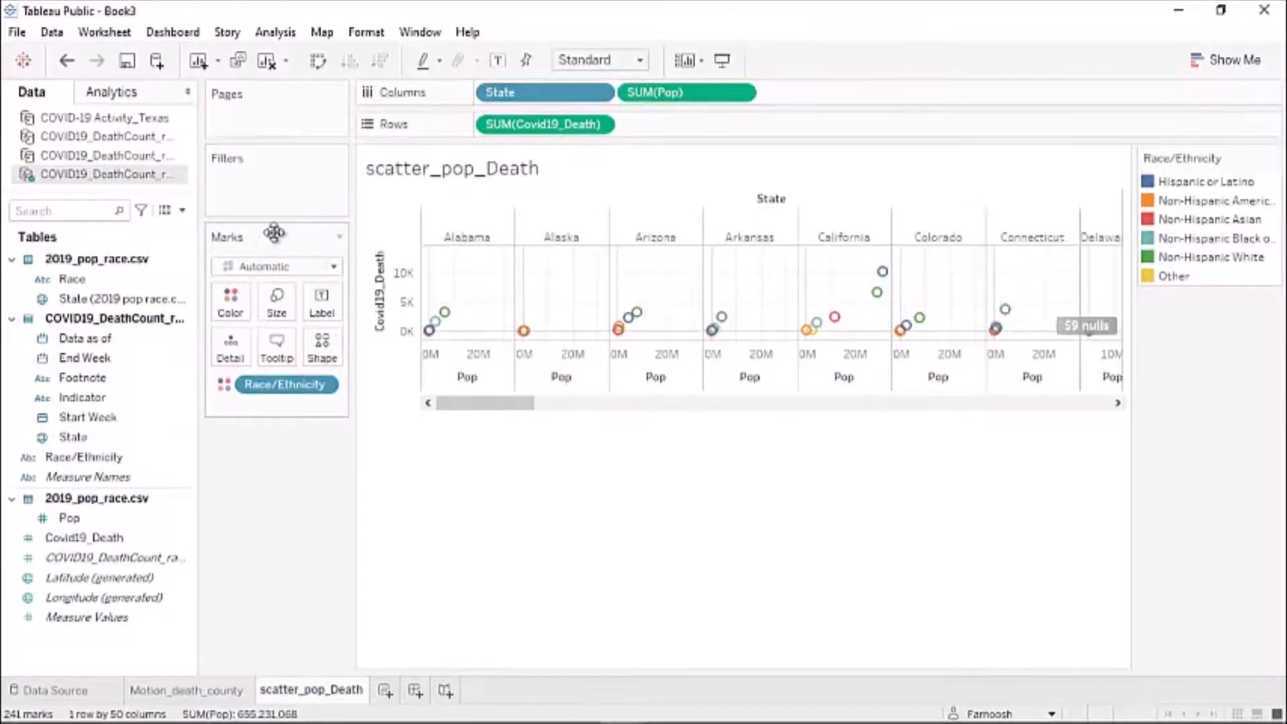
left_click(101, 377)
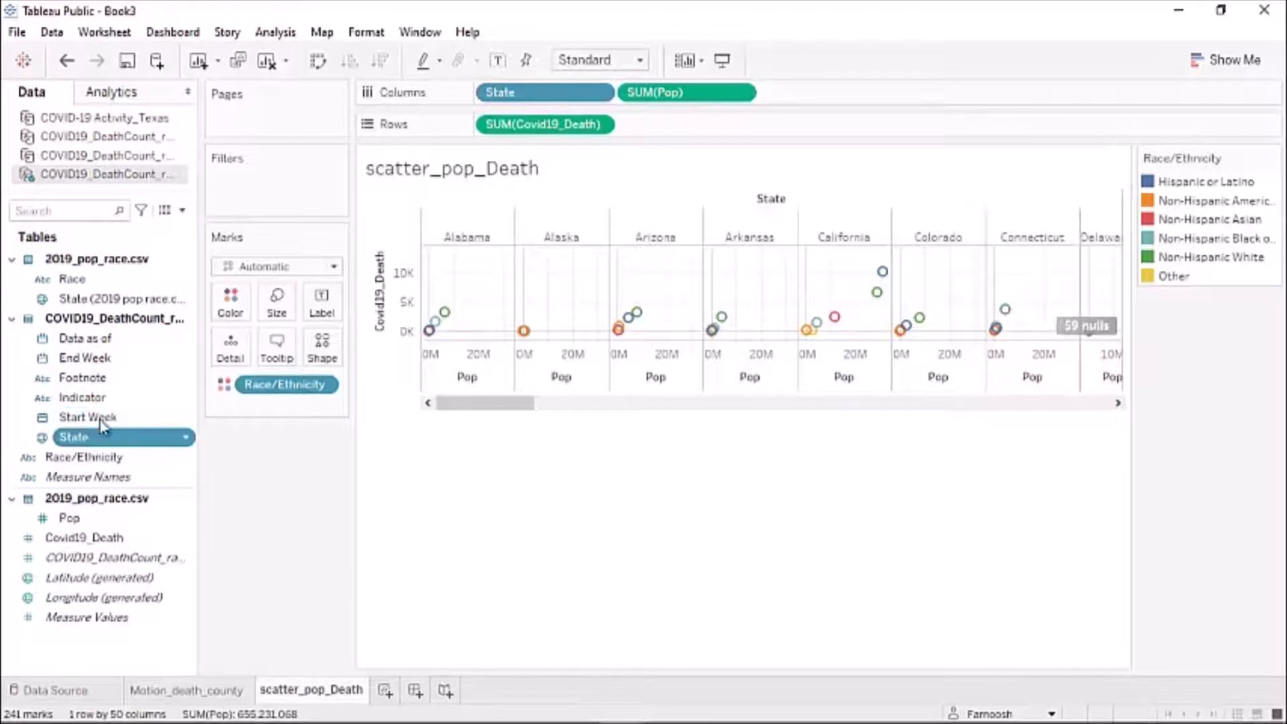
left_click_drag(74, 437, 238, 227)
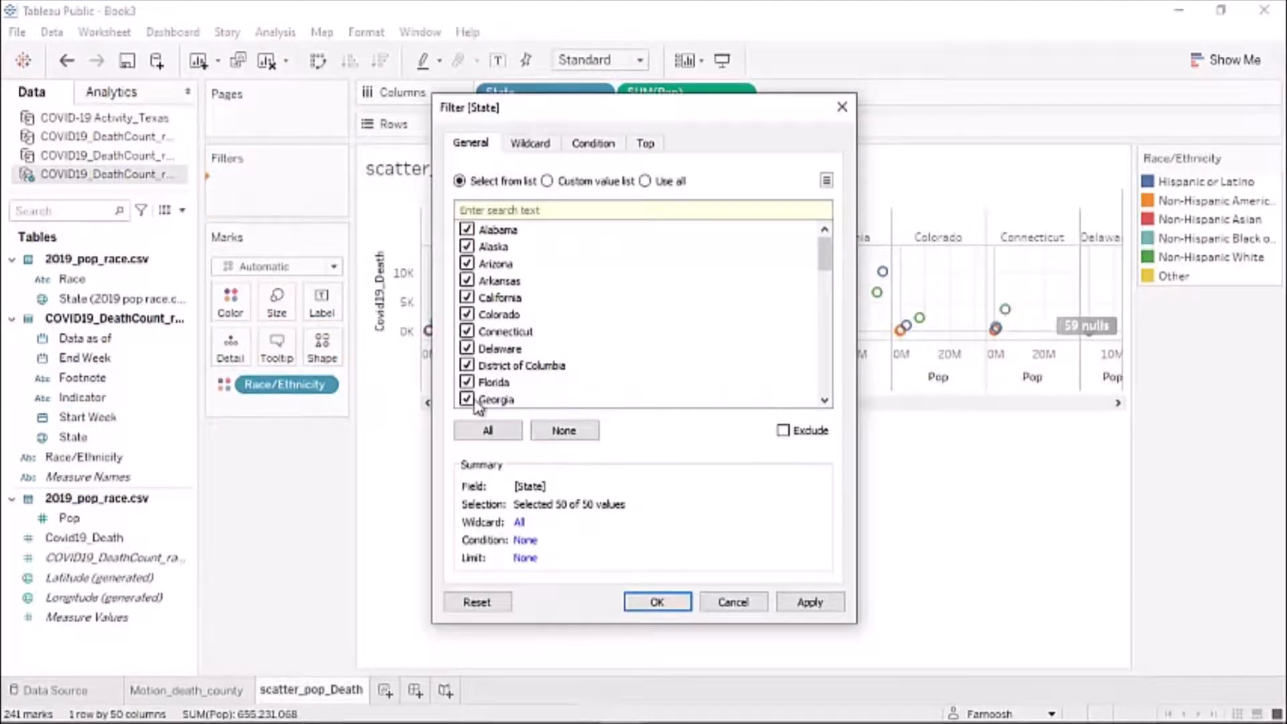
left_click(544, 433)
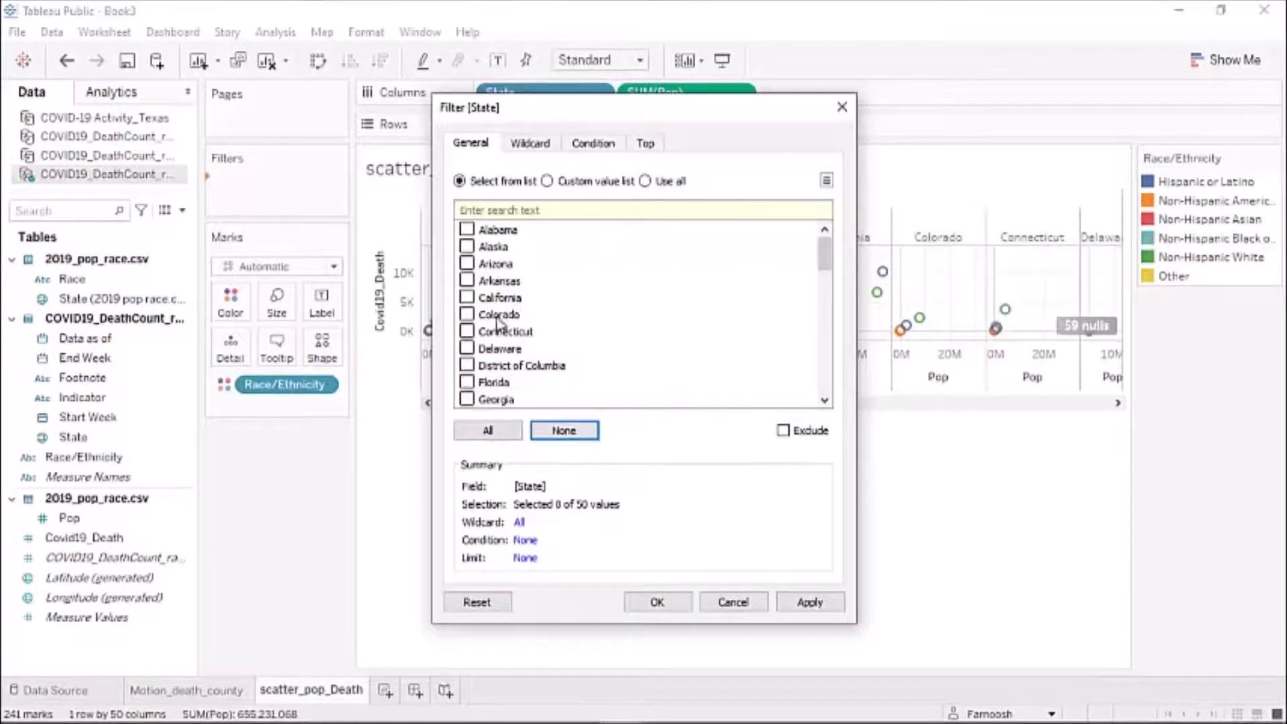
left_click(467, 298)
scroll(523, 359, "down", 8)
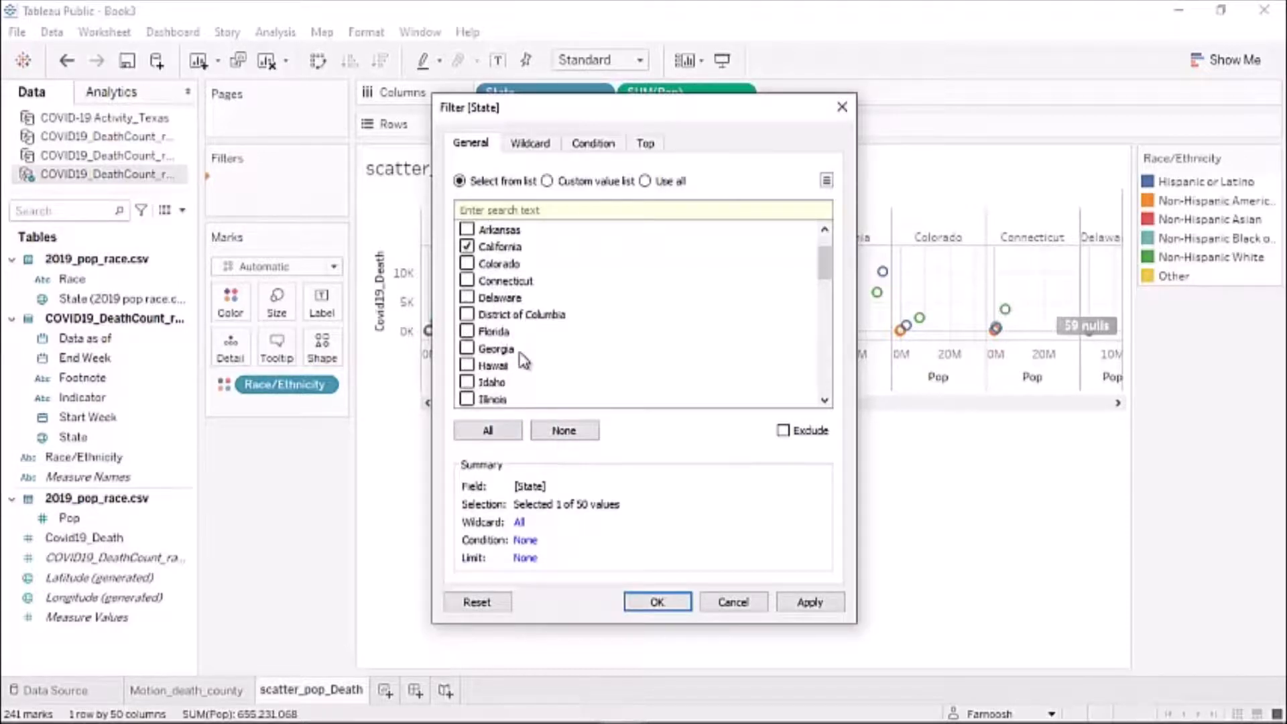
scroll(519, 382, "down", 1)
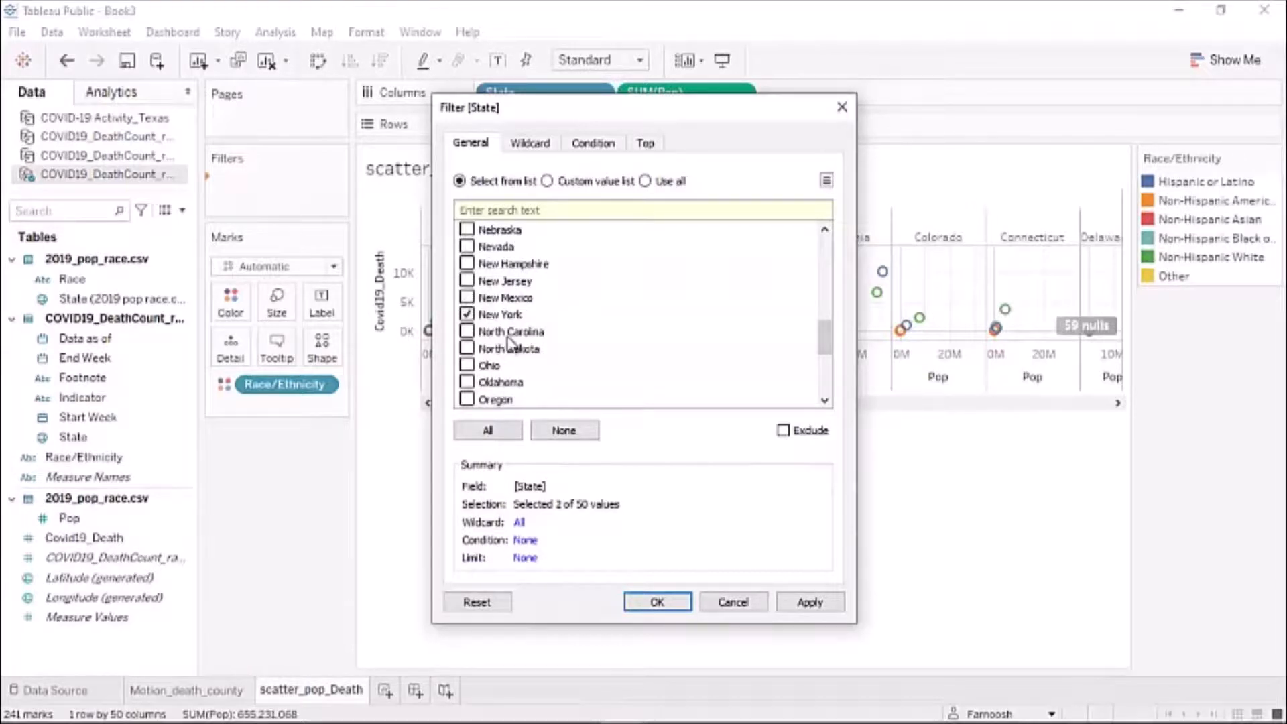
scroll(511, 342, "down", 4)
scroll(511, 341, "up", 1)
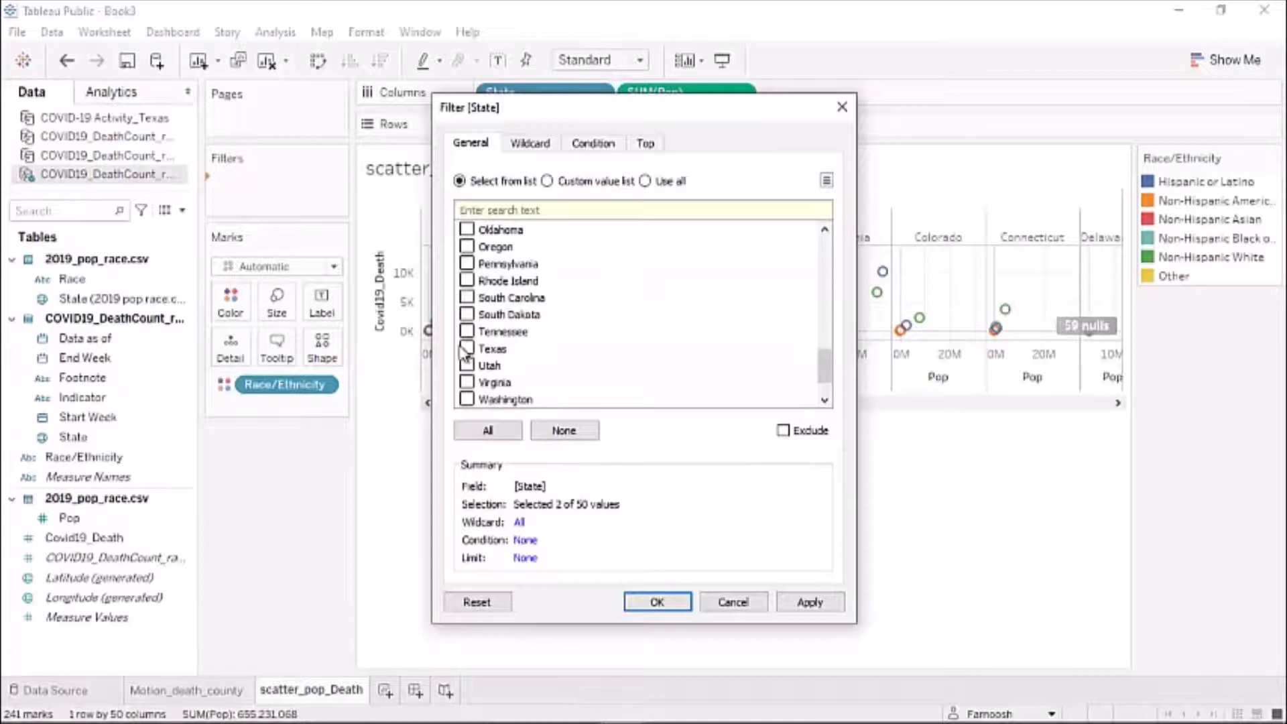
left_click(657, 602)
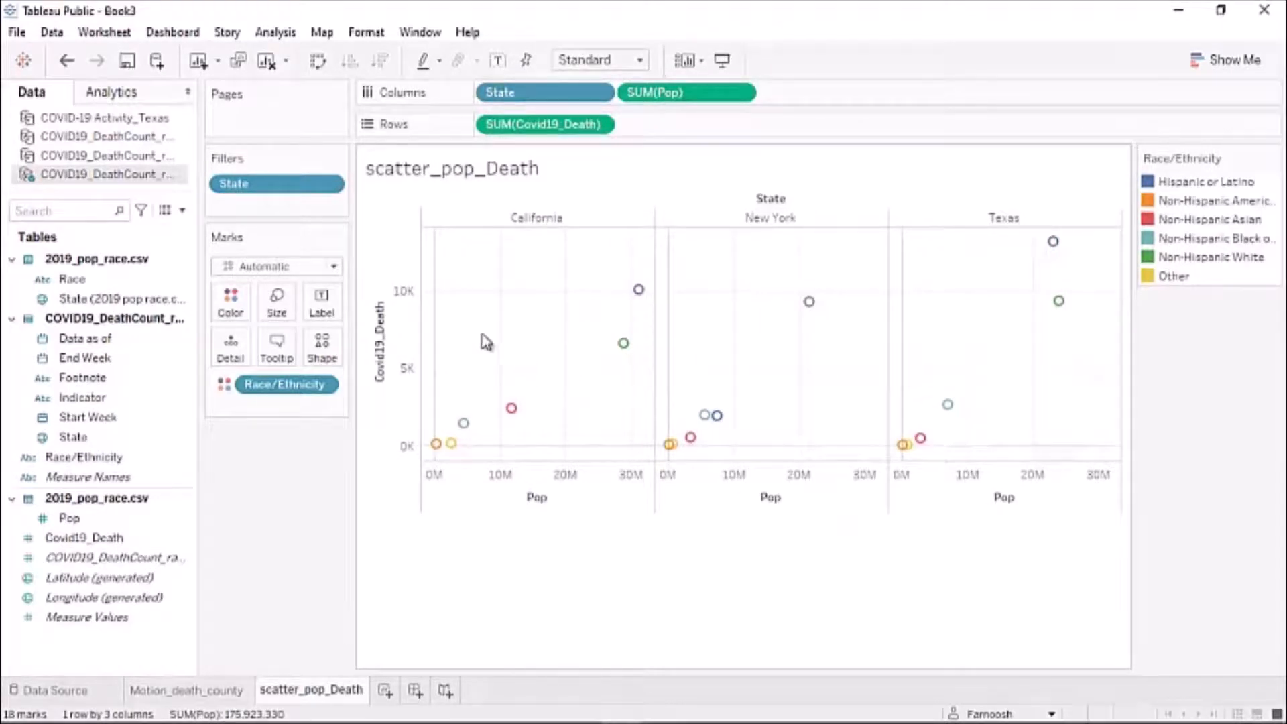
- Show trend lines on the state scatter plots of Covid19_Death against Pop
left_click(492, 217)
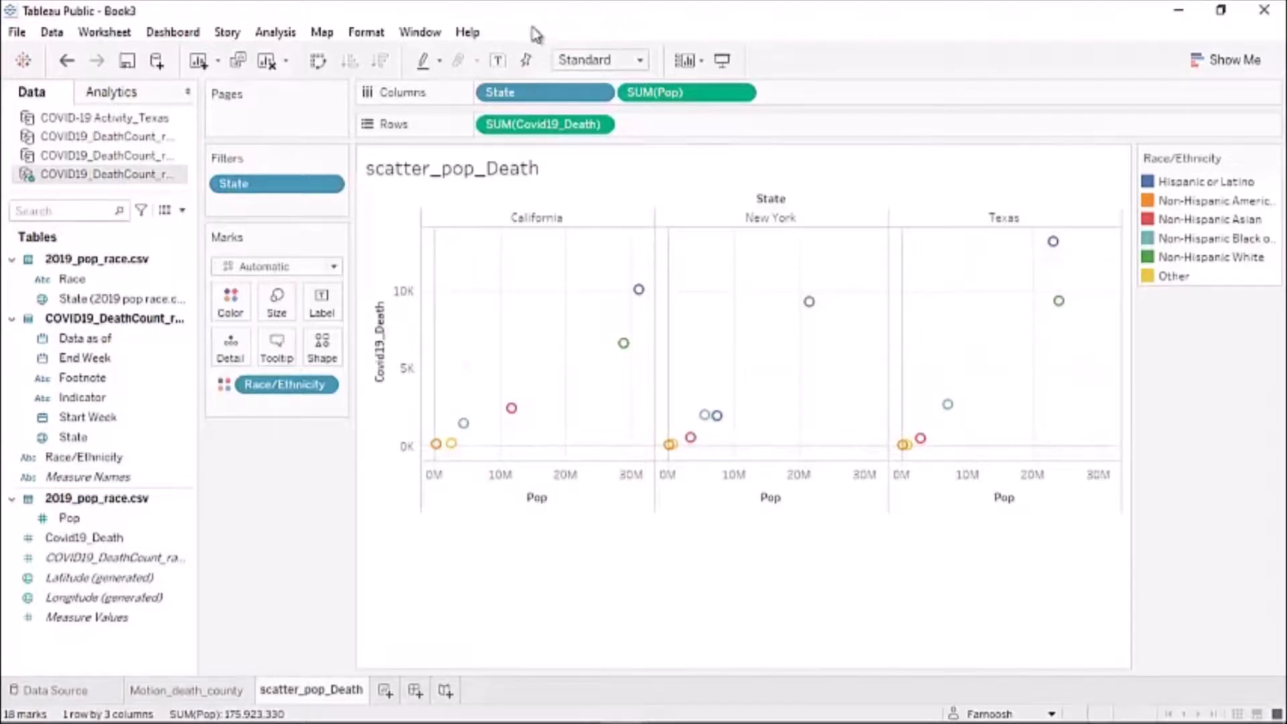
left_click(275, 34)
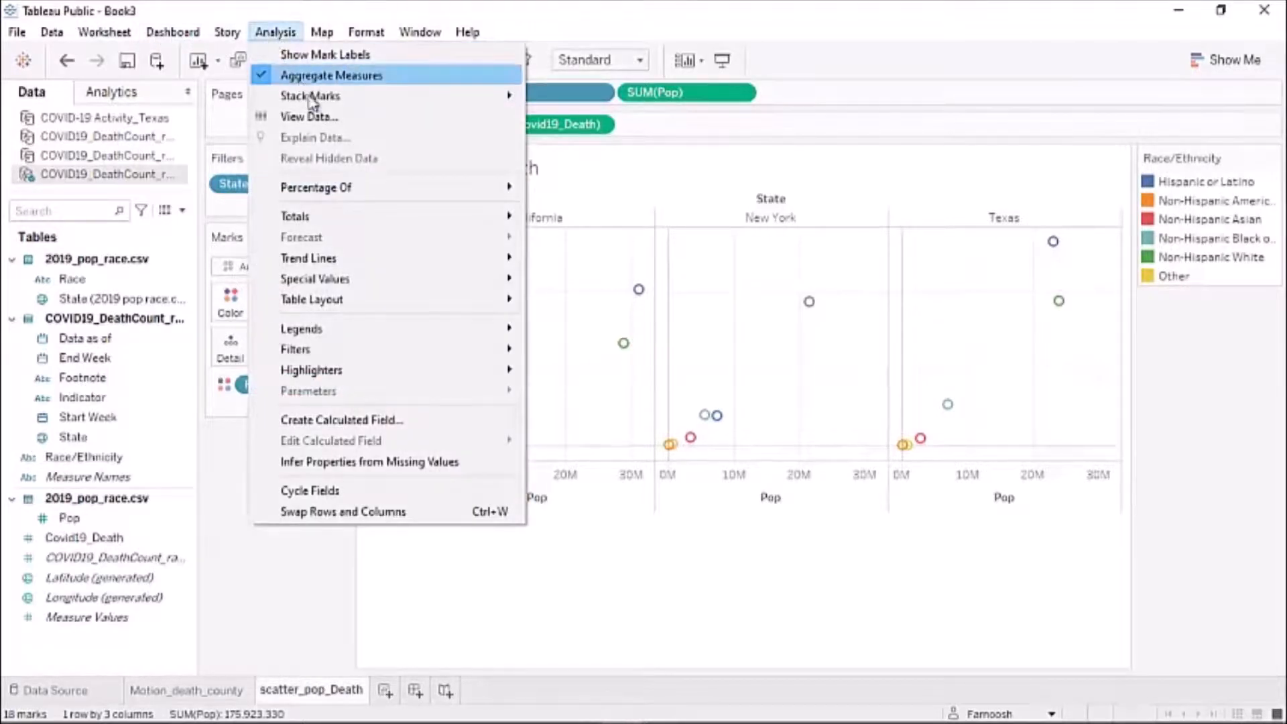
mouse_move(322, 267)
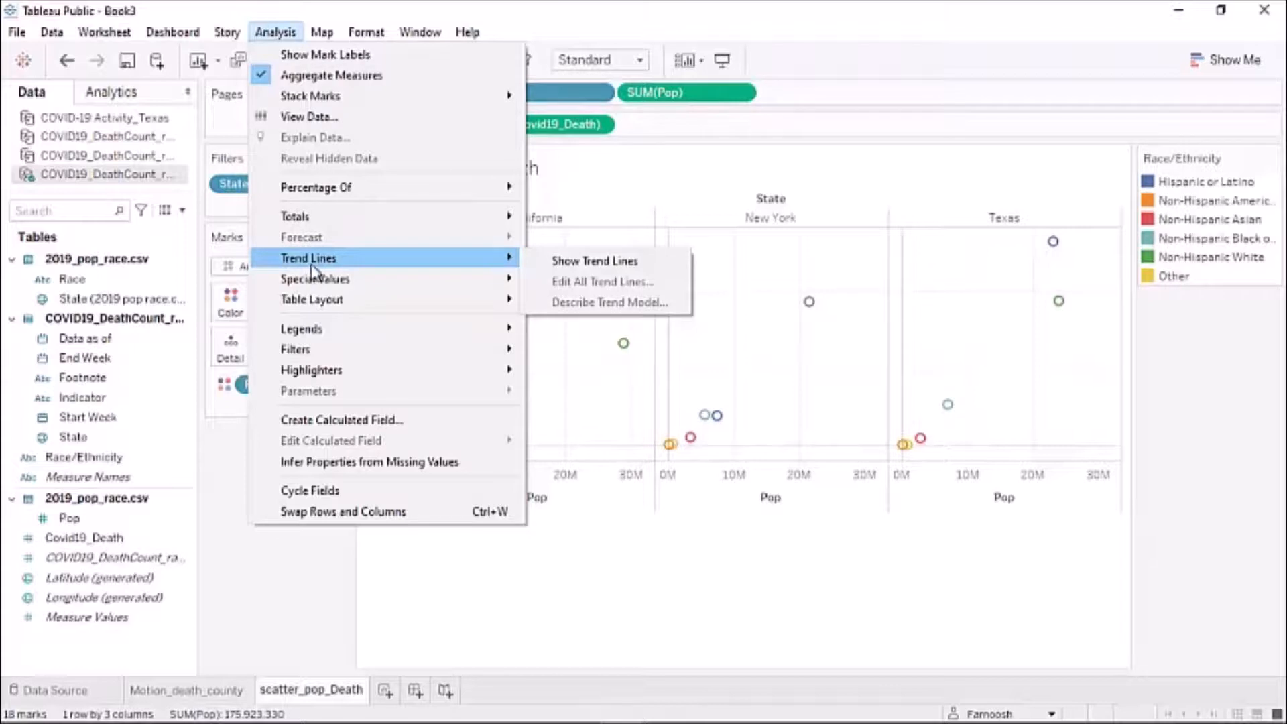
left_click(574, 264)
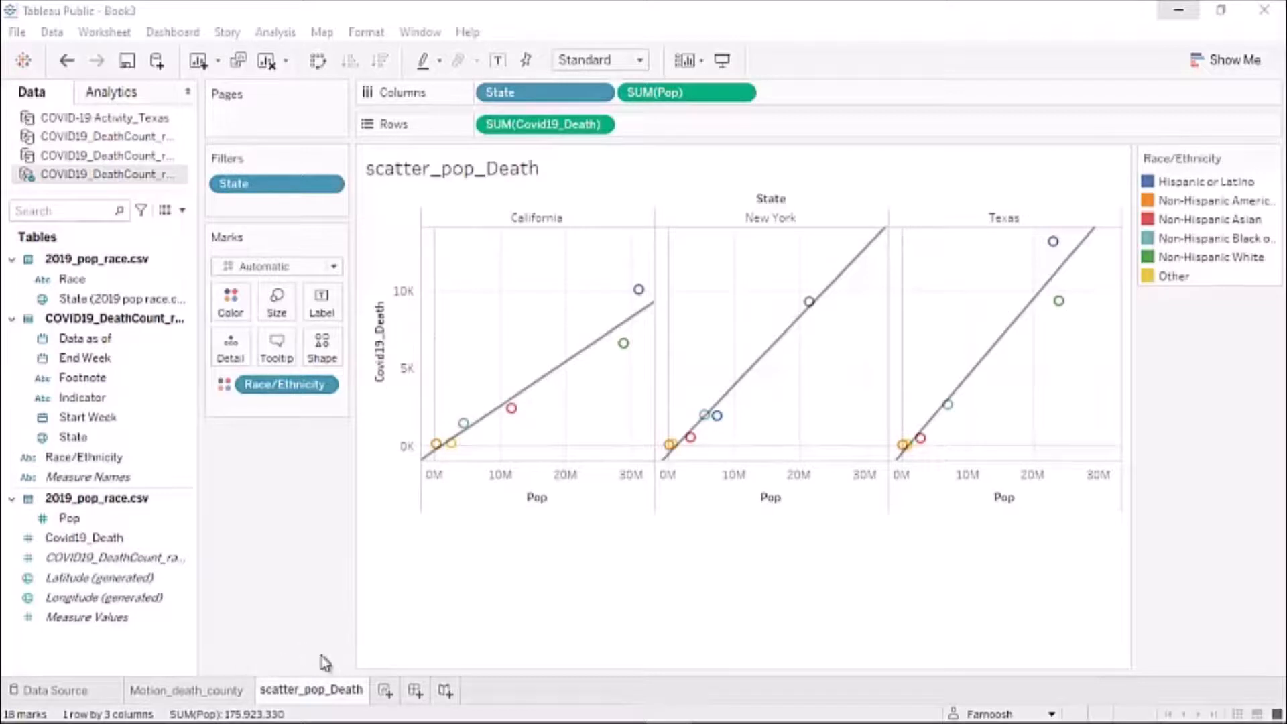
- Add a new worksheet and rename it Boxplot_race_death
left_click(383, 693)
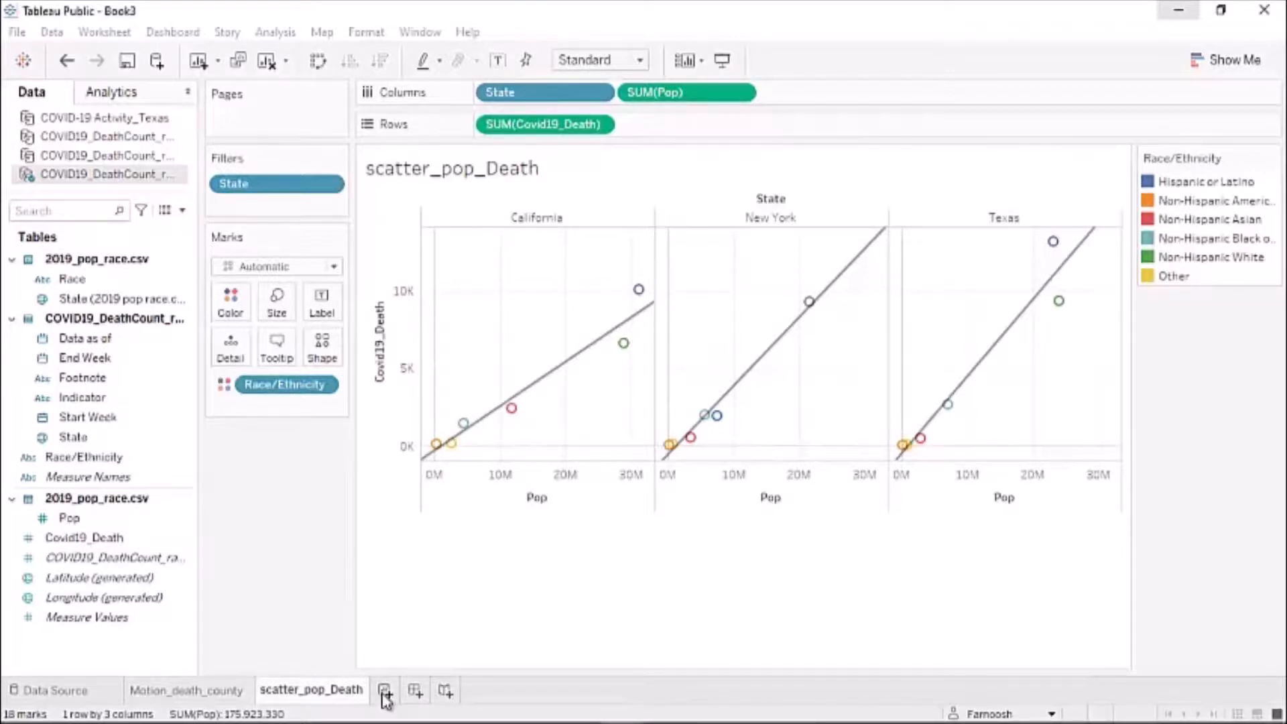
left_click(385, 693)
double_click(385, 694)
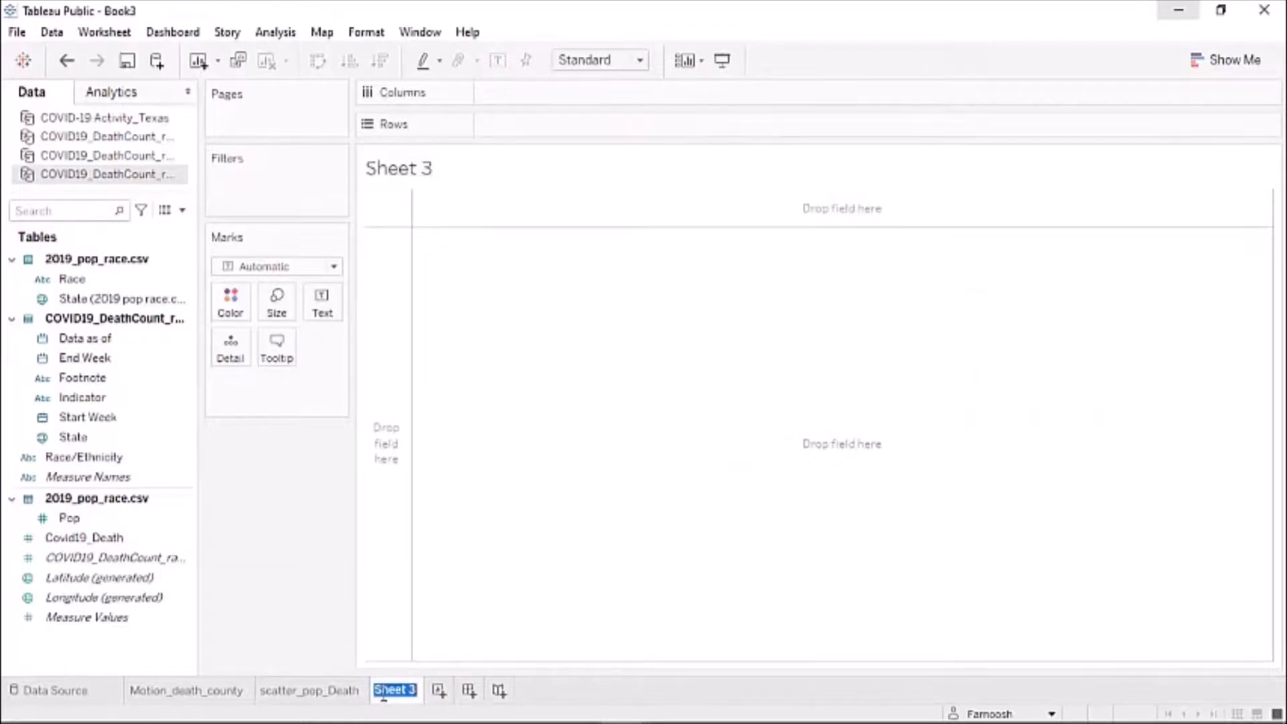
type("D")
type("oxplot_")
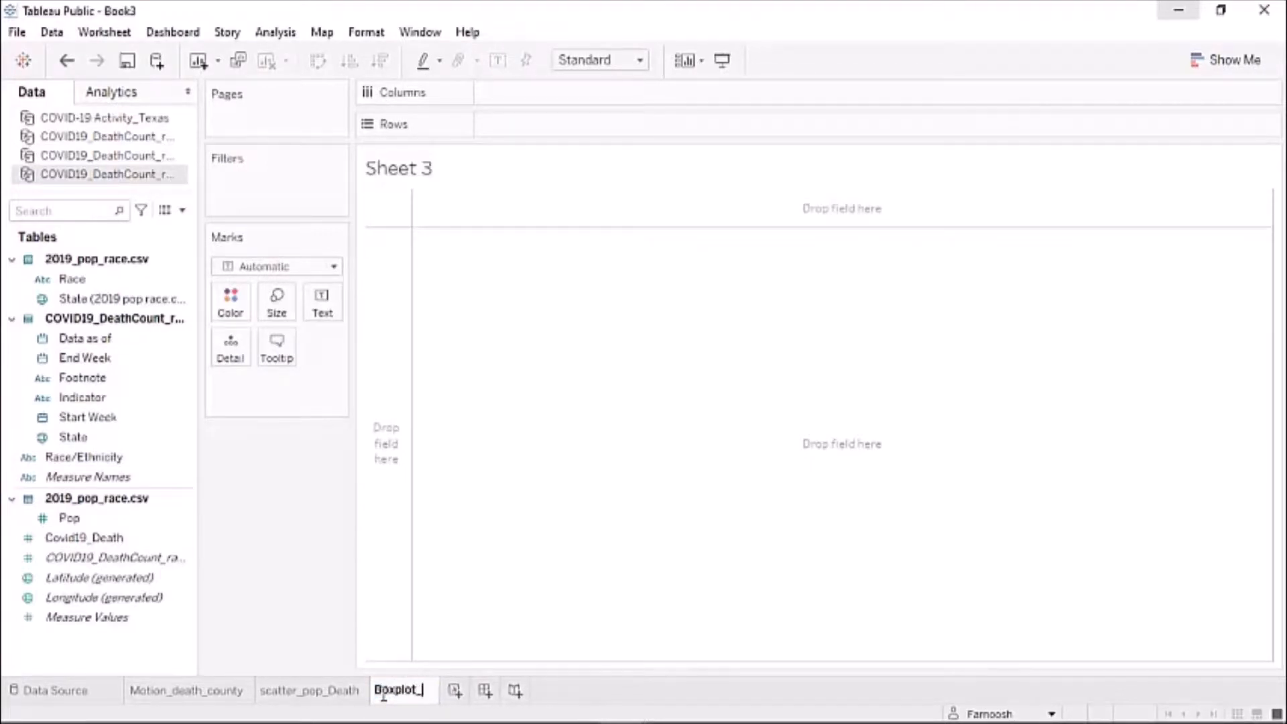
type("ra")
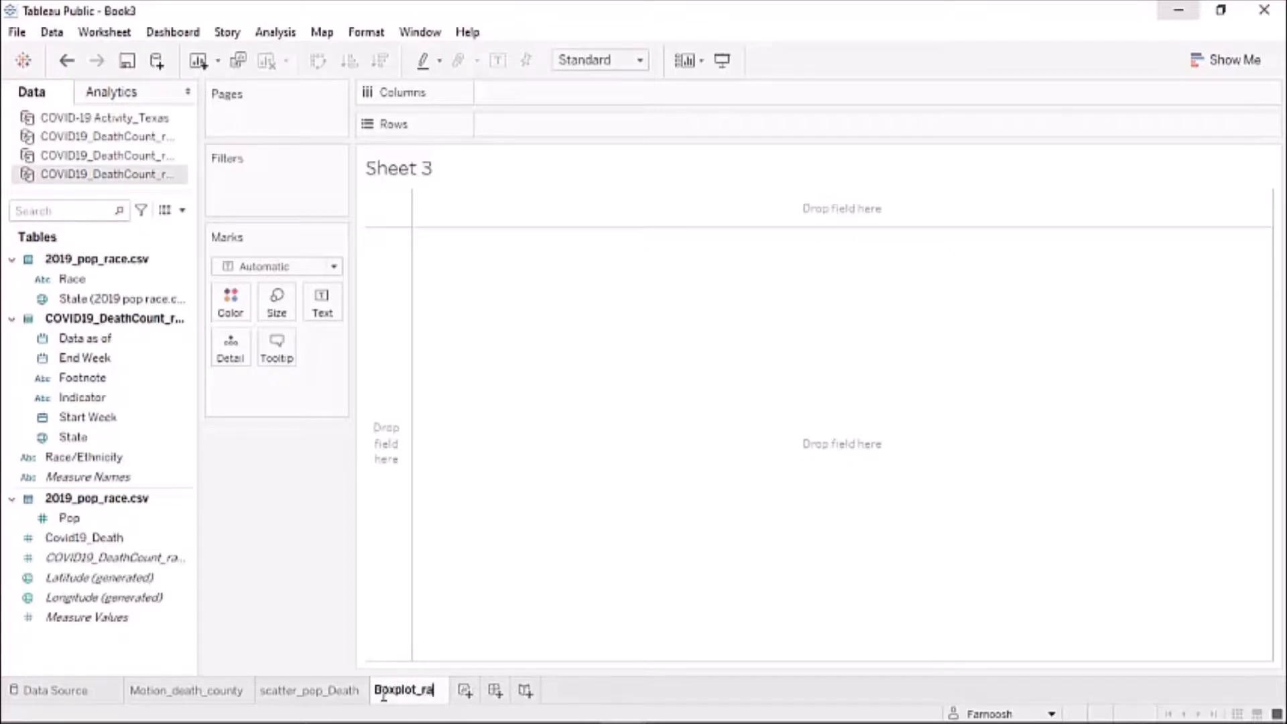
type("ce_death")
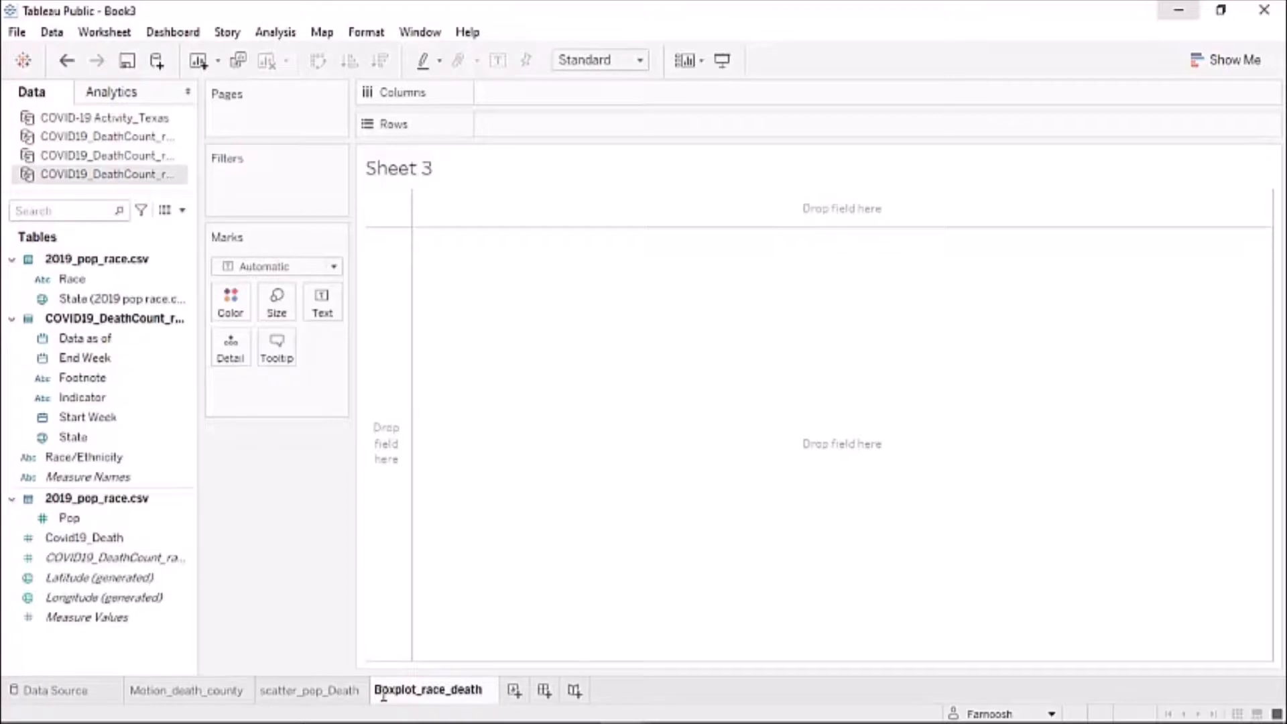
key("Return")
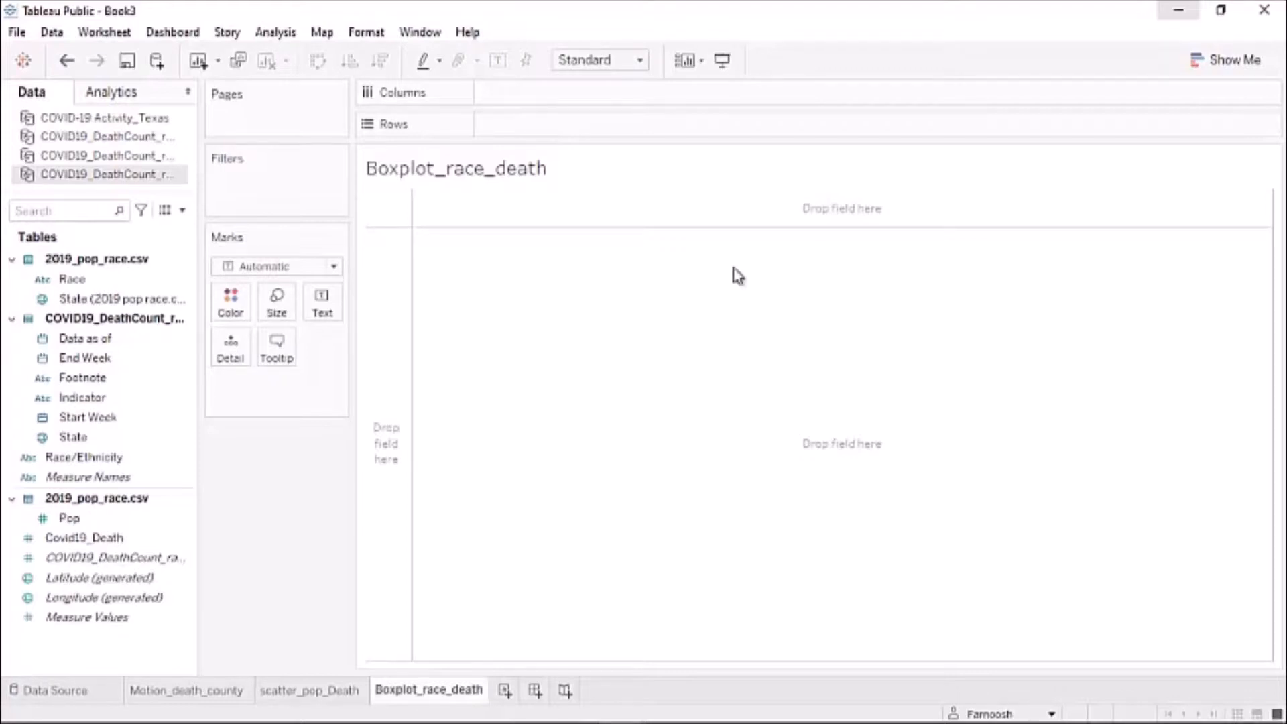
- With Show Me displayed, place Race on Columns and Covid19_Death on Rows of the Boxplot_race_death sheet
left_click(1227, 59)
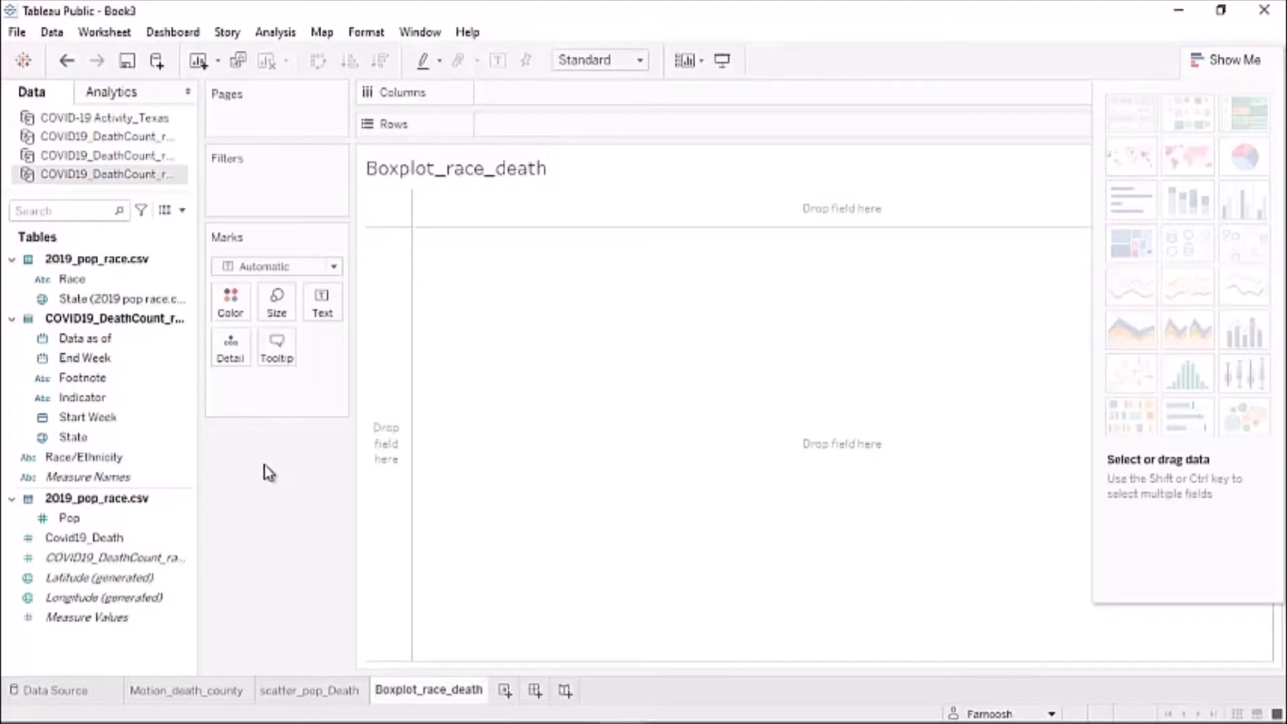
left_click(78, 279)
left_click_drag(80, 280, 496, 97)
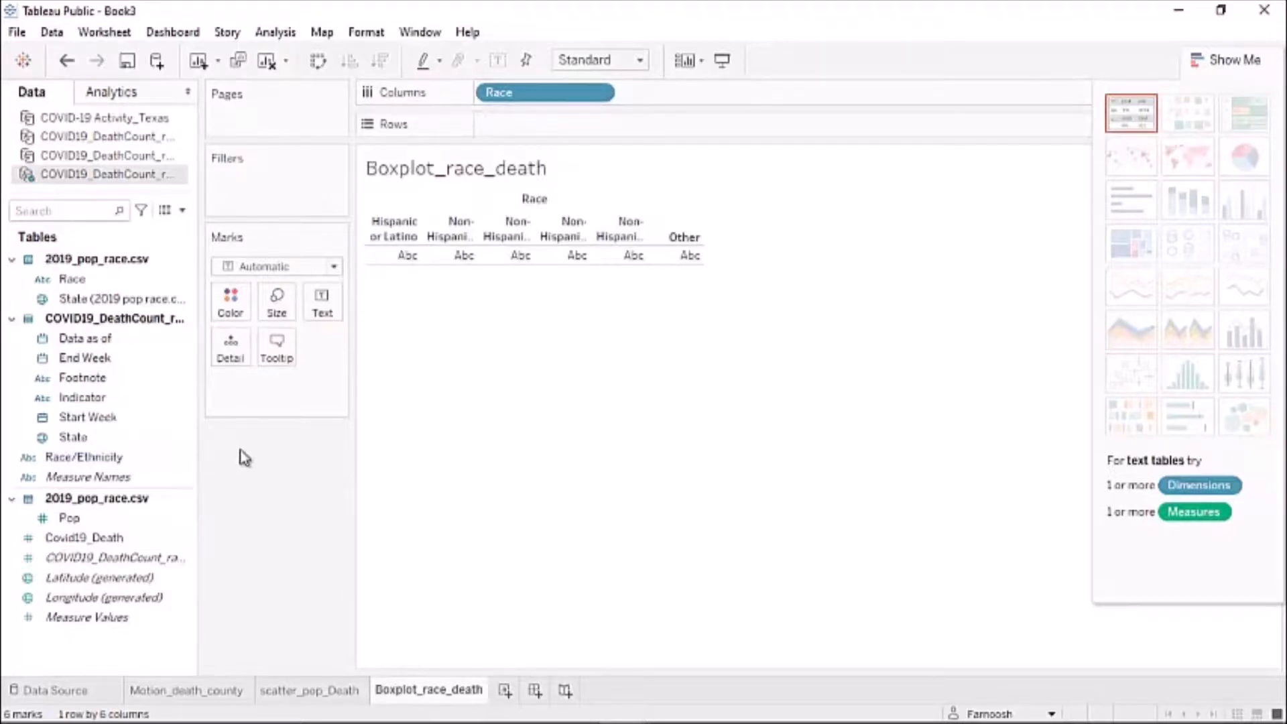
left_click(149, 480)
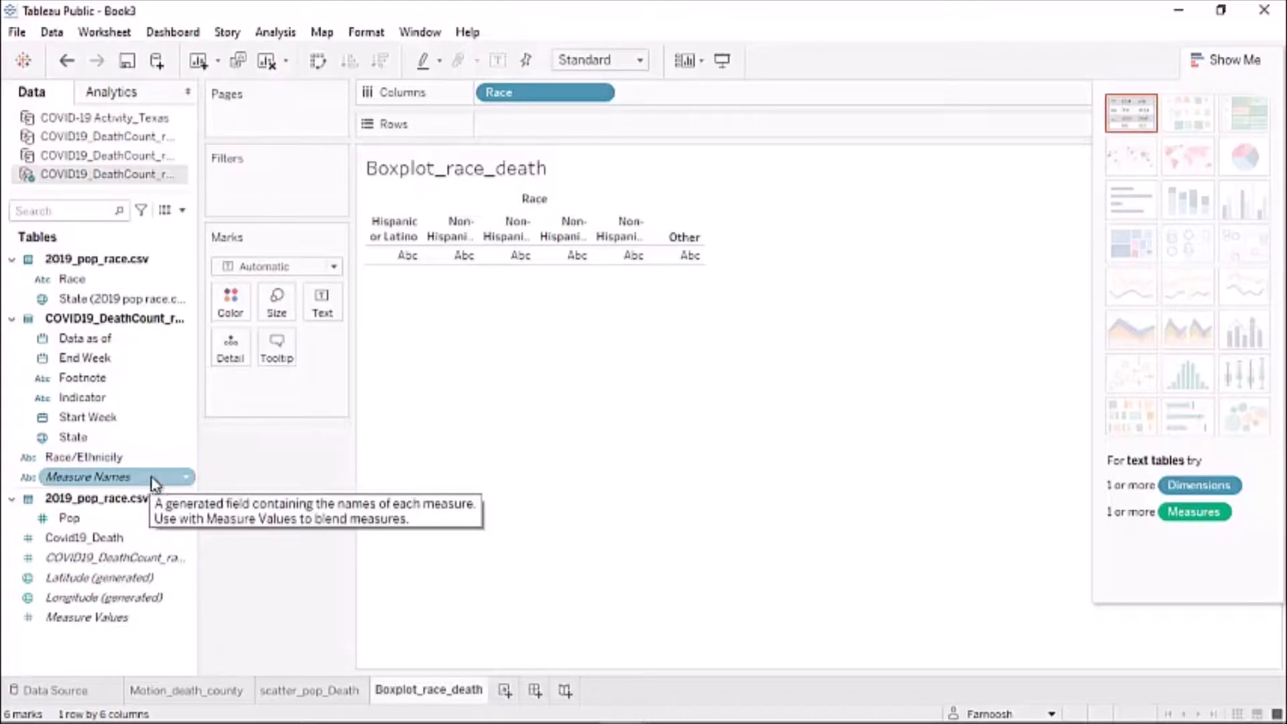
left_click(110, 539)
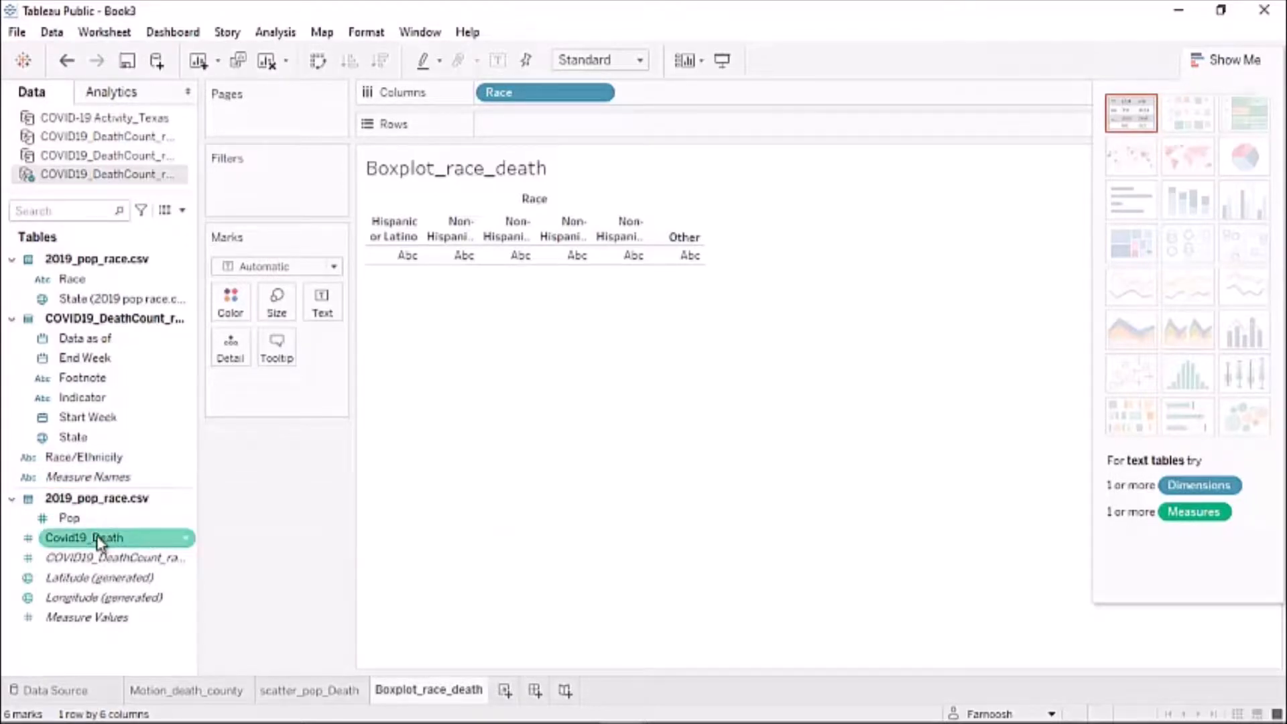
left_click_drag(99, 541, 522, 127)
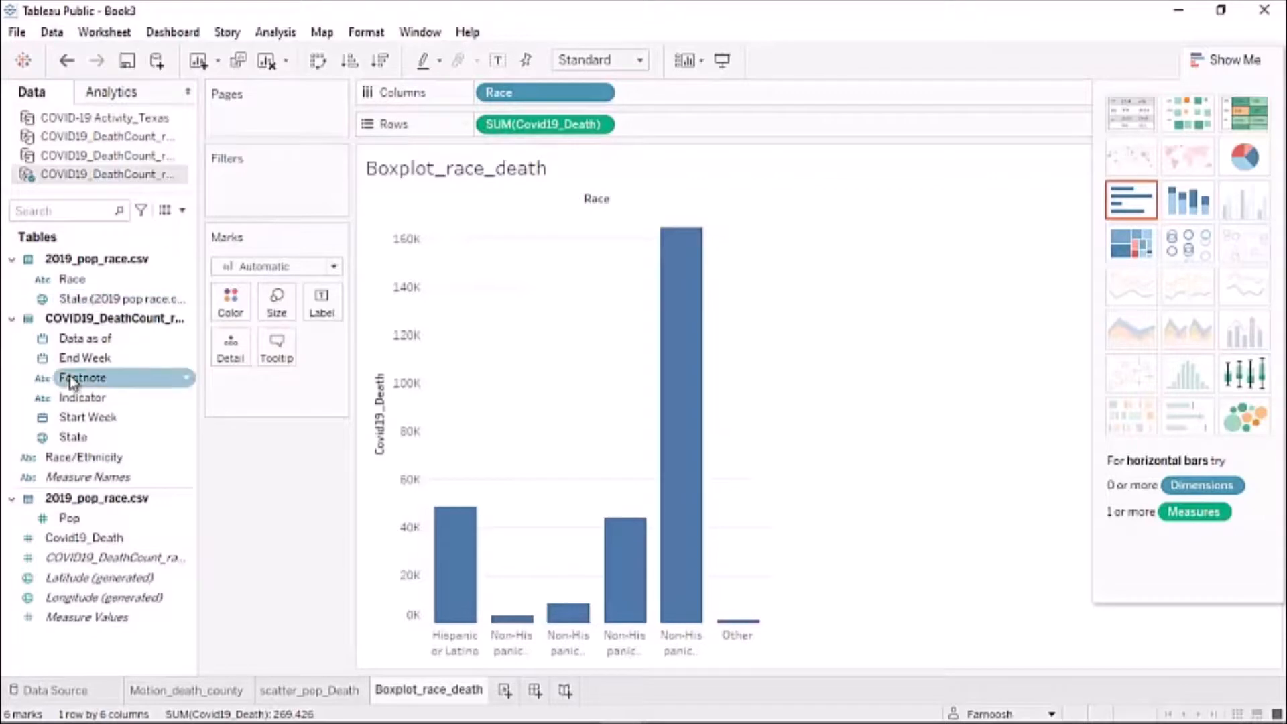
- Break the race chart down by State as detail, show the marks as circles, and reduce their size
left_click_drag(92, 436, 273, 384)
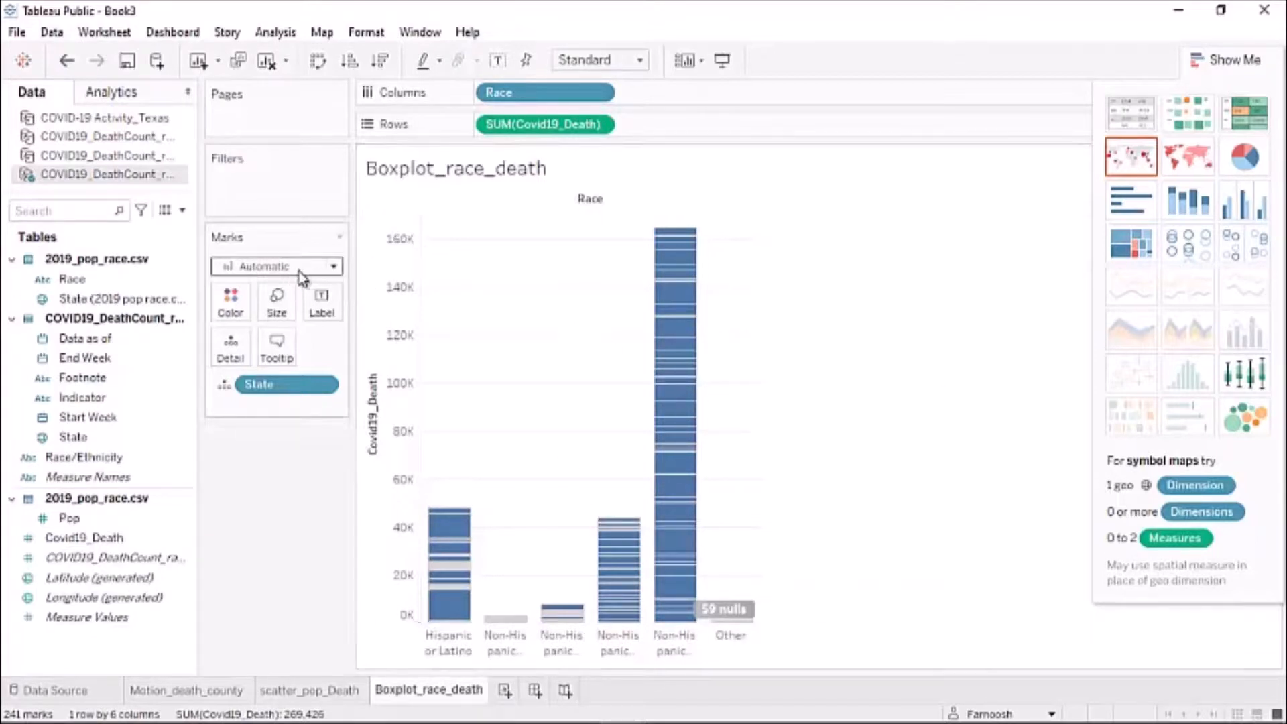
left_click(335, 269)
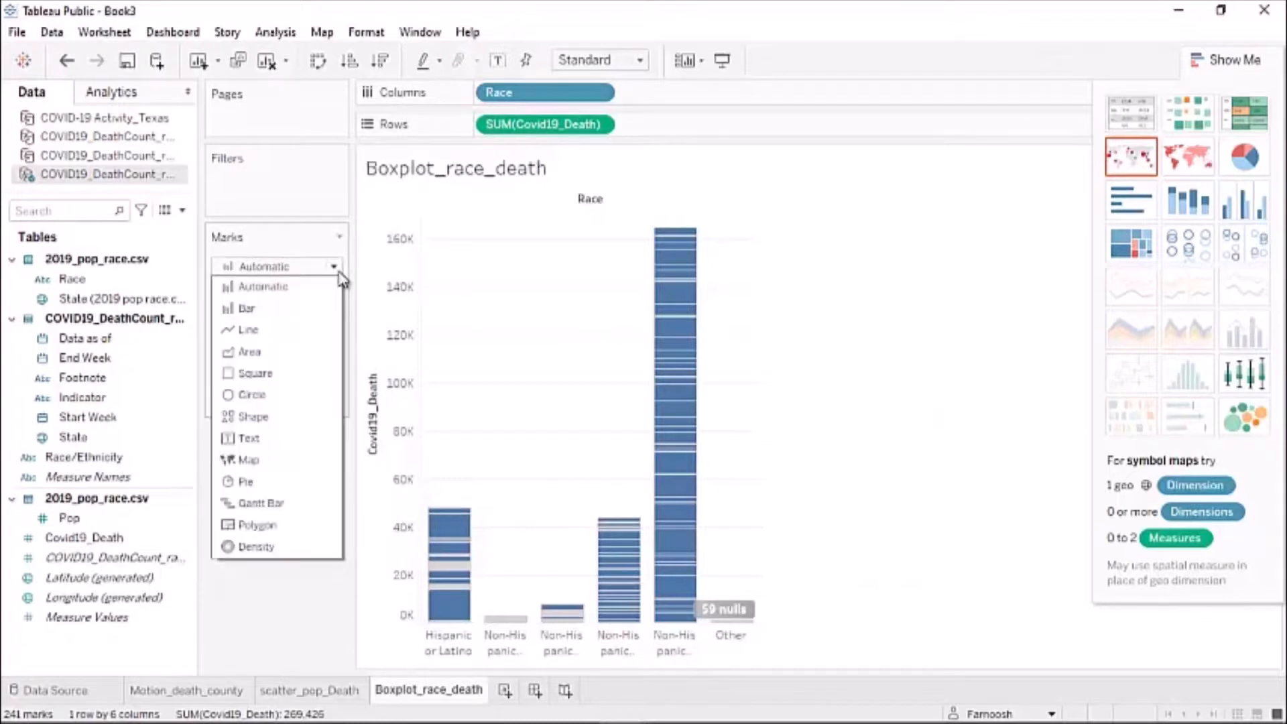
left_click(268, 395)
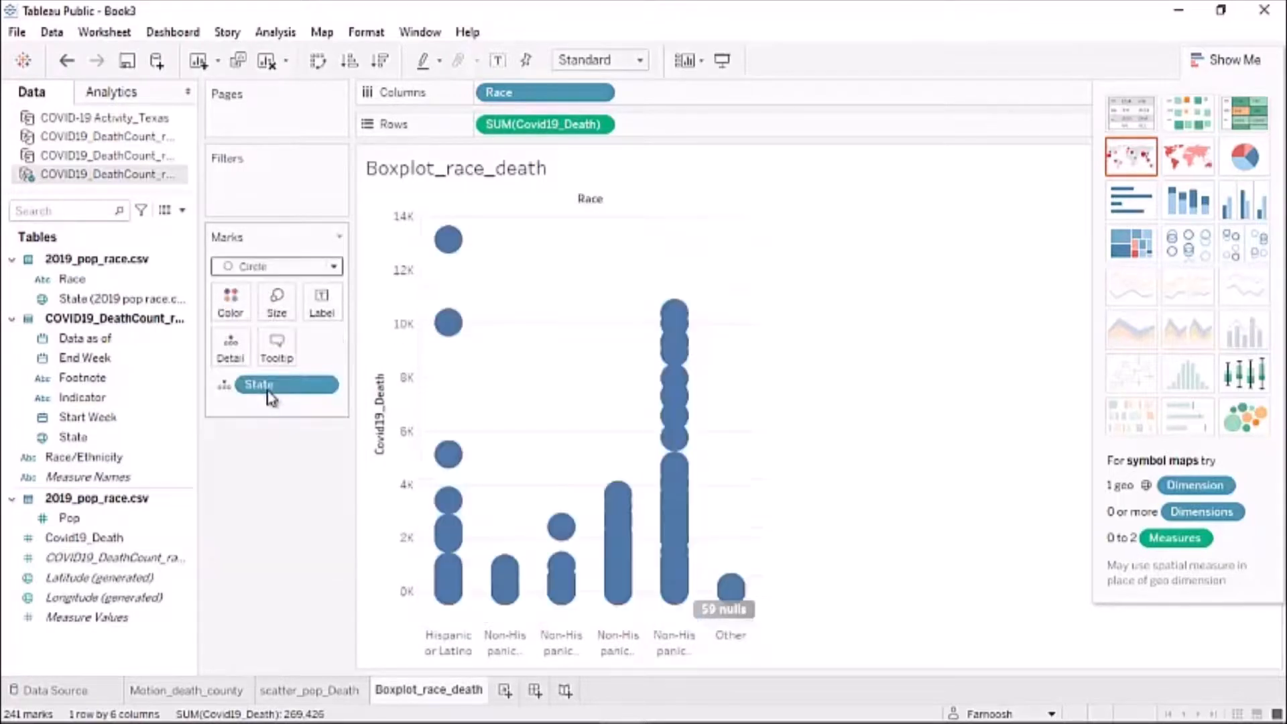
left_click(289, 315)
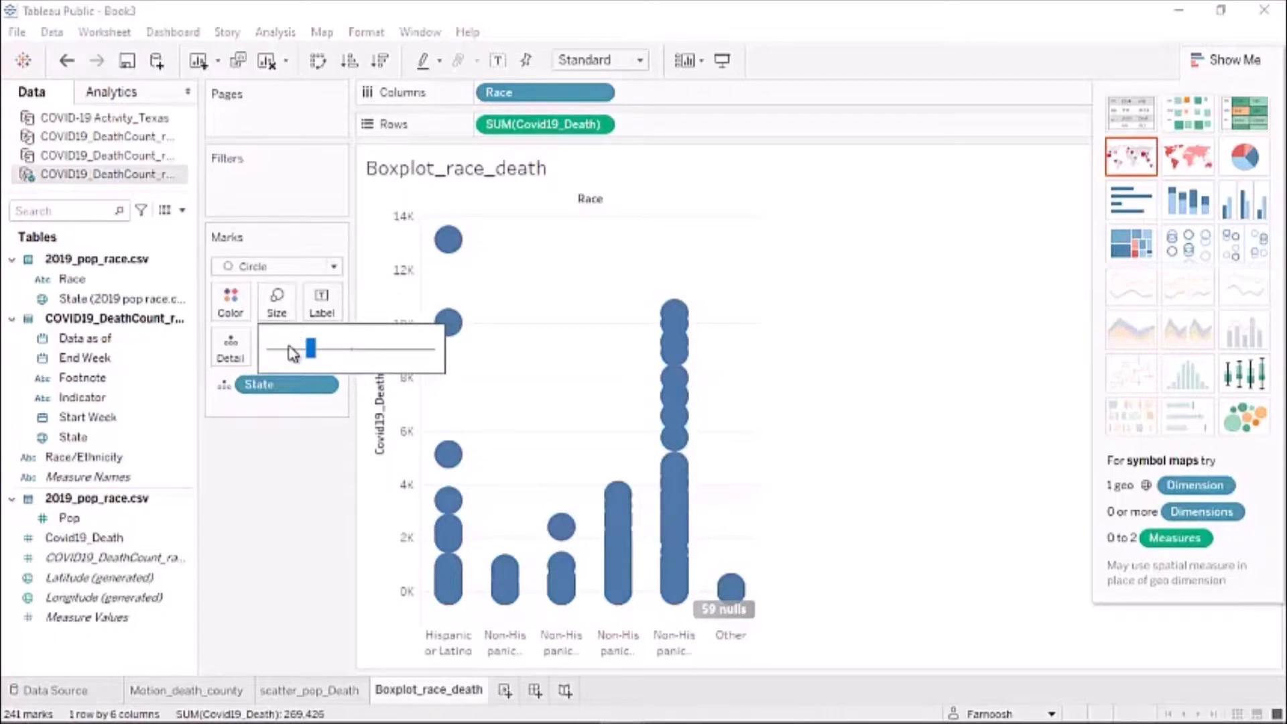
left_click_drag(286, 347, 281, 349)
left_click(298, 476)
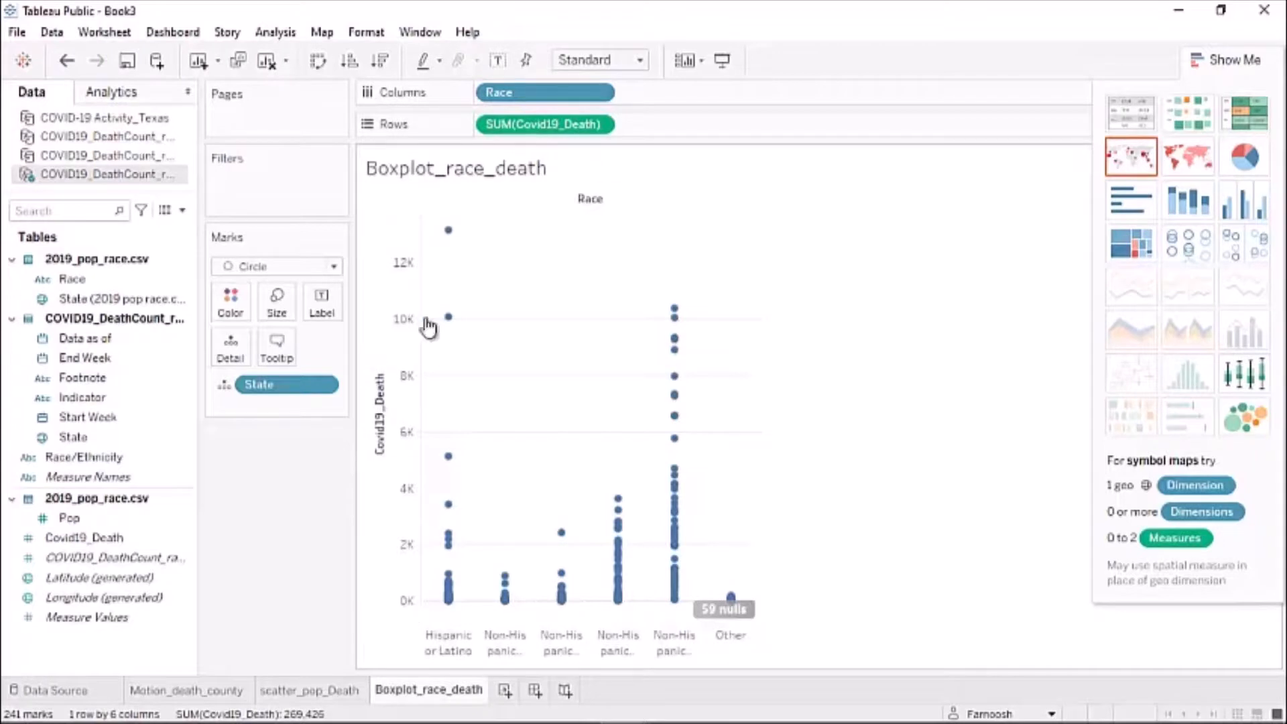
- Add a box plot with an Orange fill to the Covid19_Death axis
right_click(381, 401)
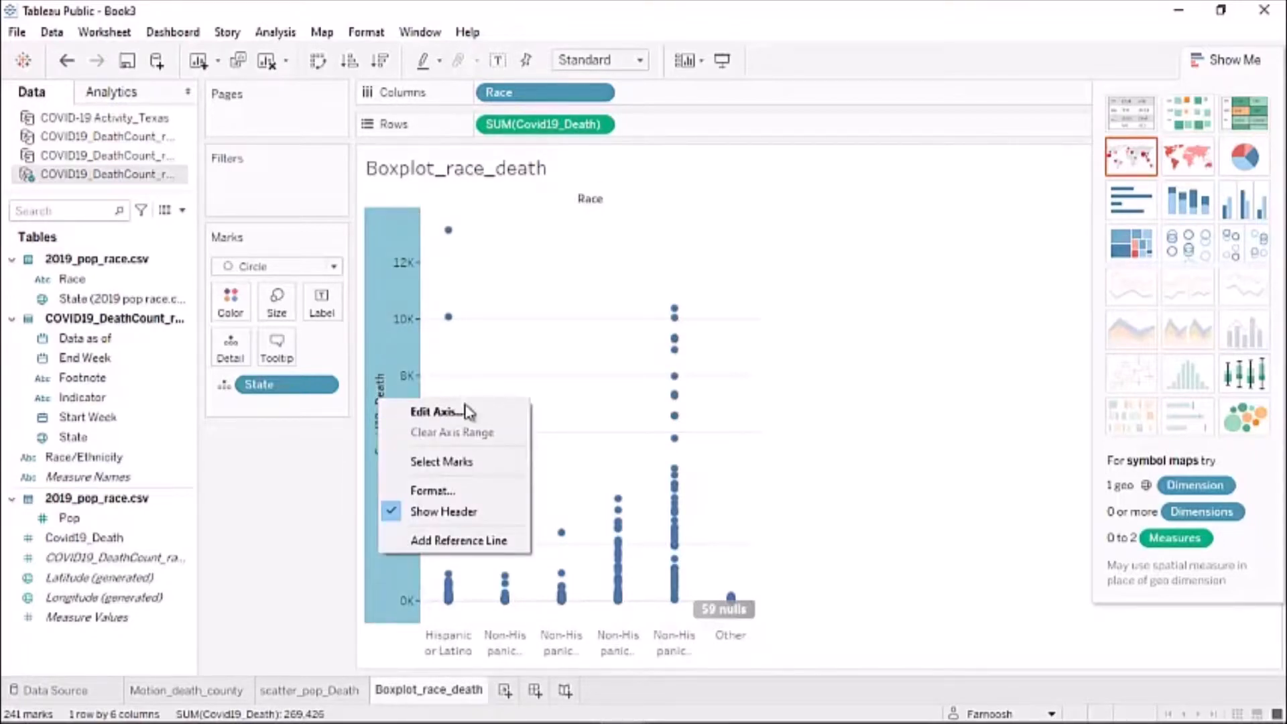
left_click(444, 543)
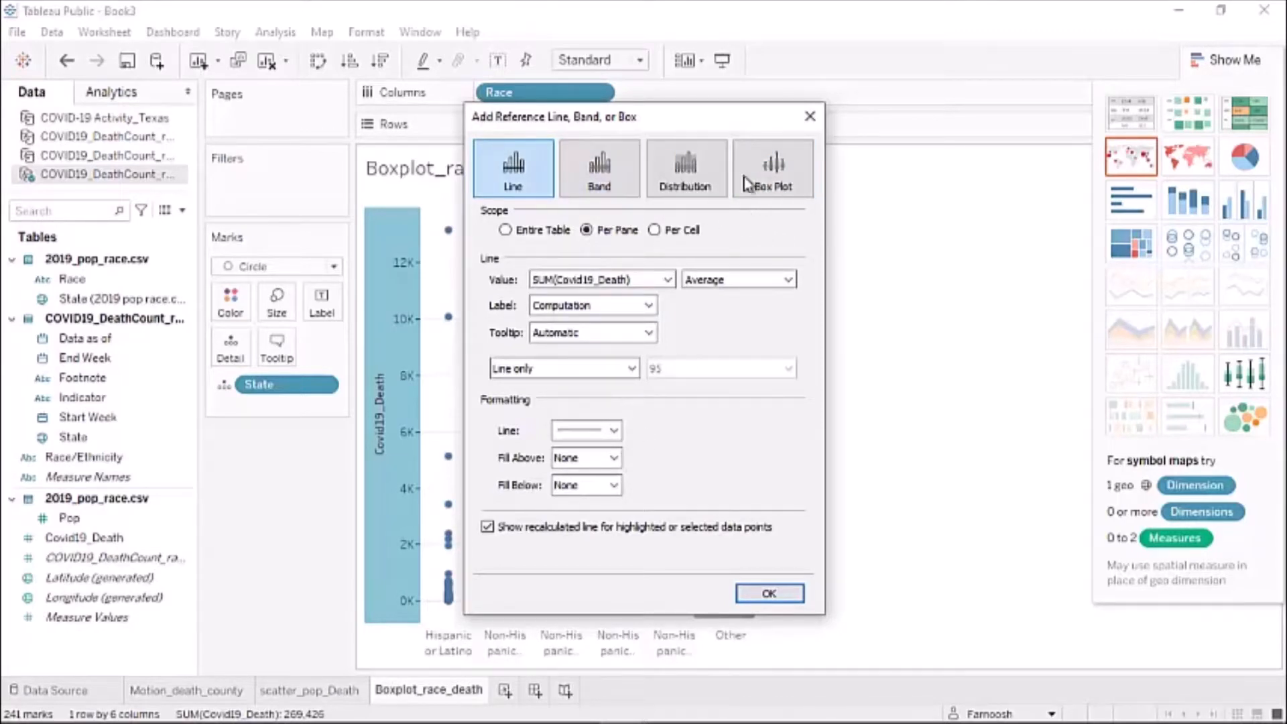
left_click(756, 189)
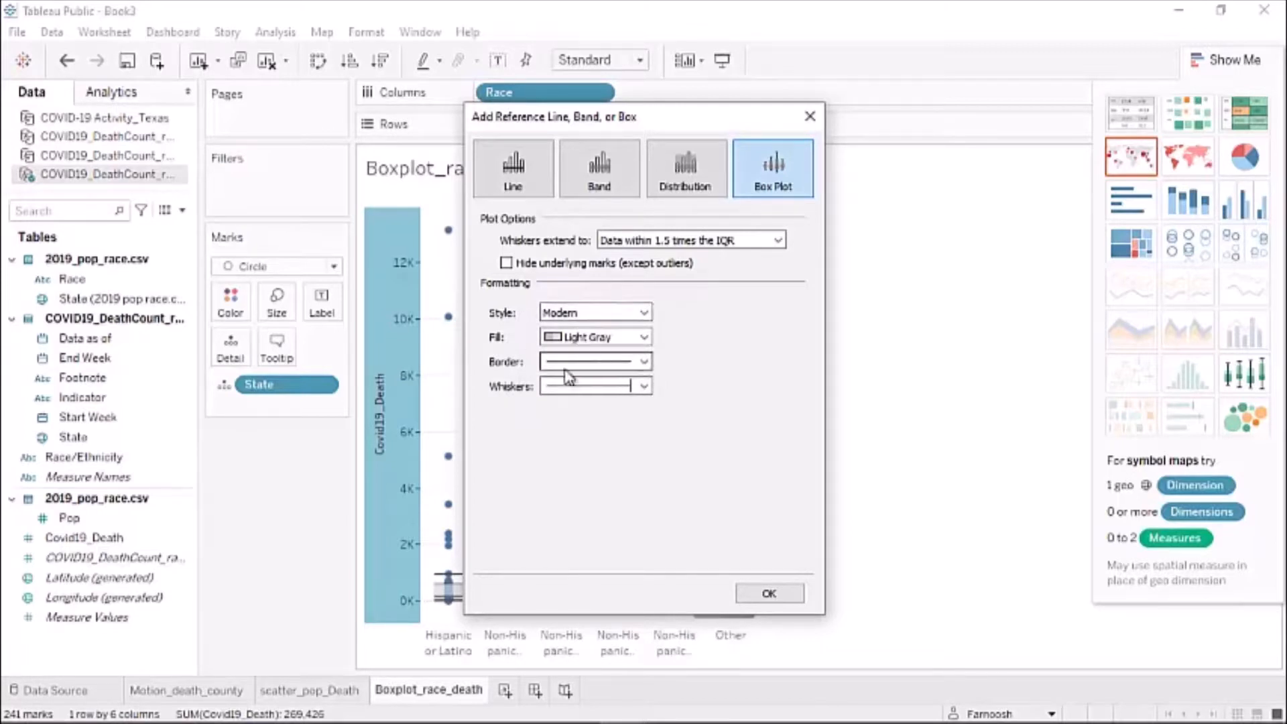
left_click(644, 338)
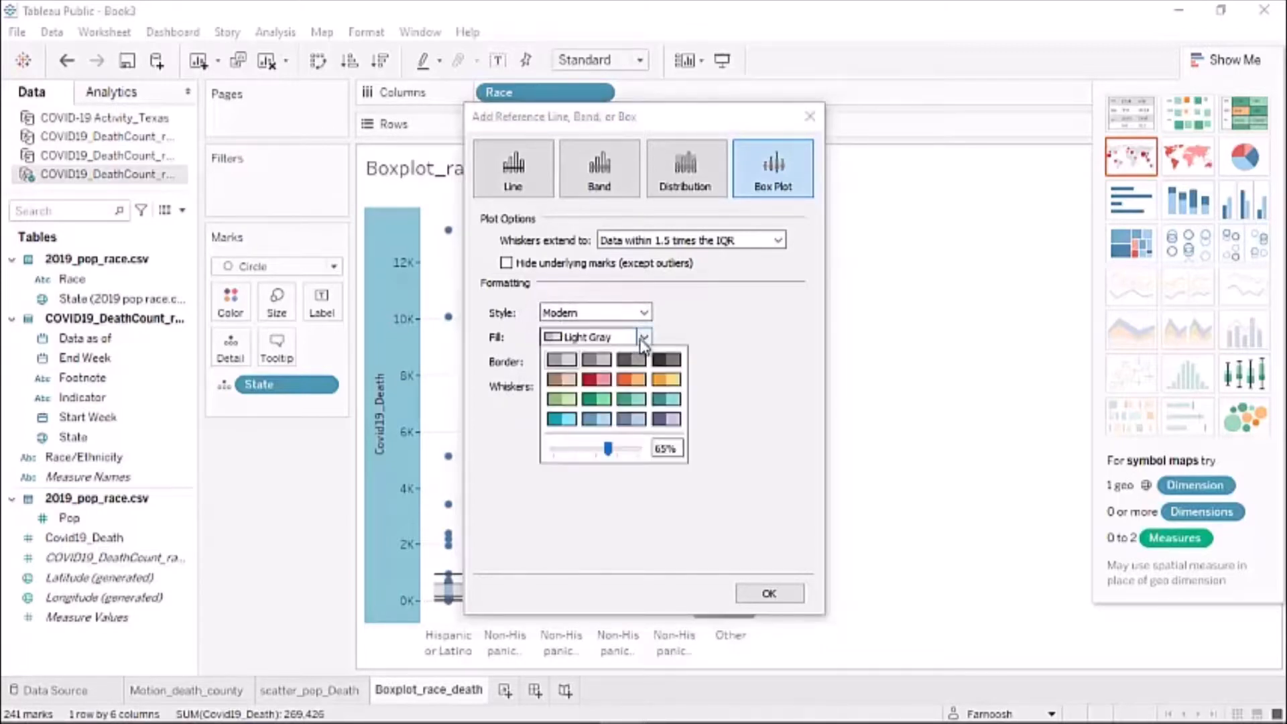
left_click(630, 381)
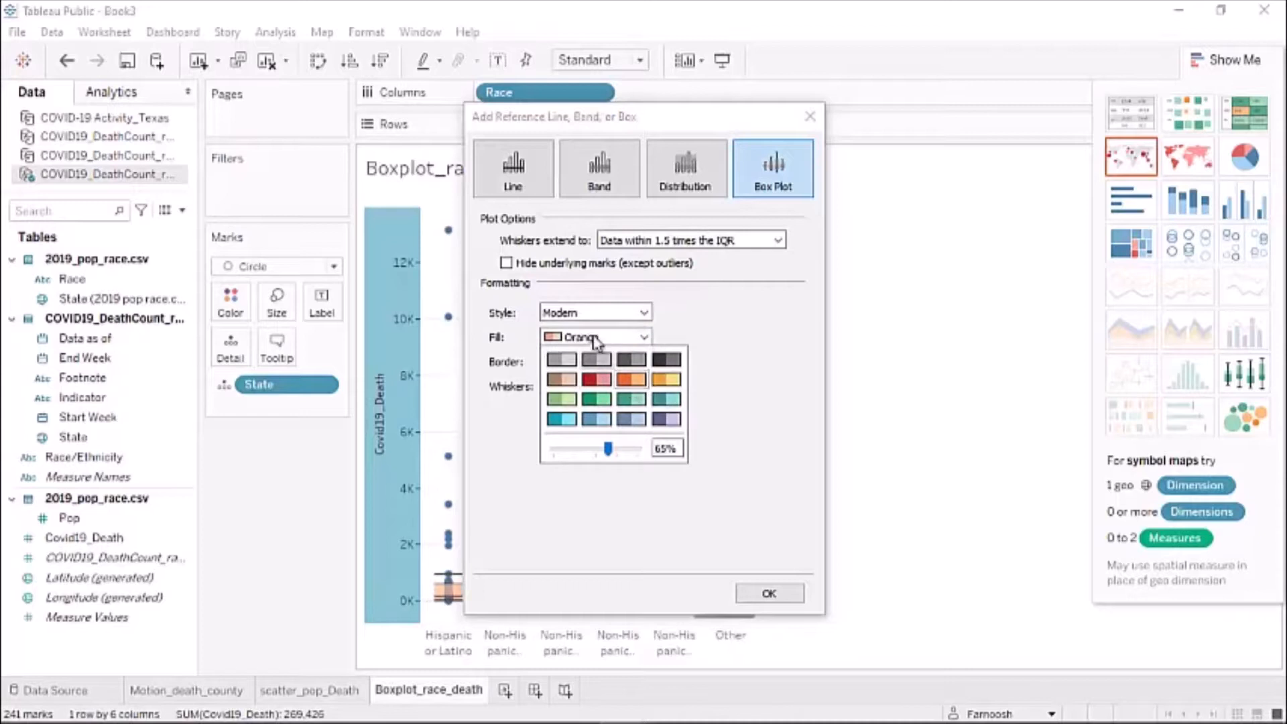
left_click(670, 327)
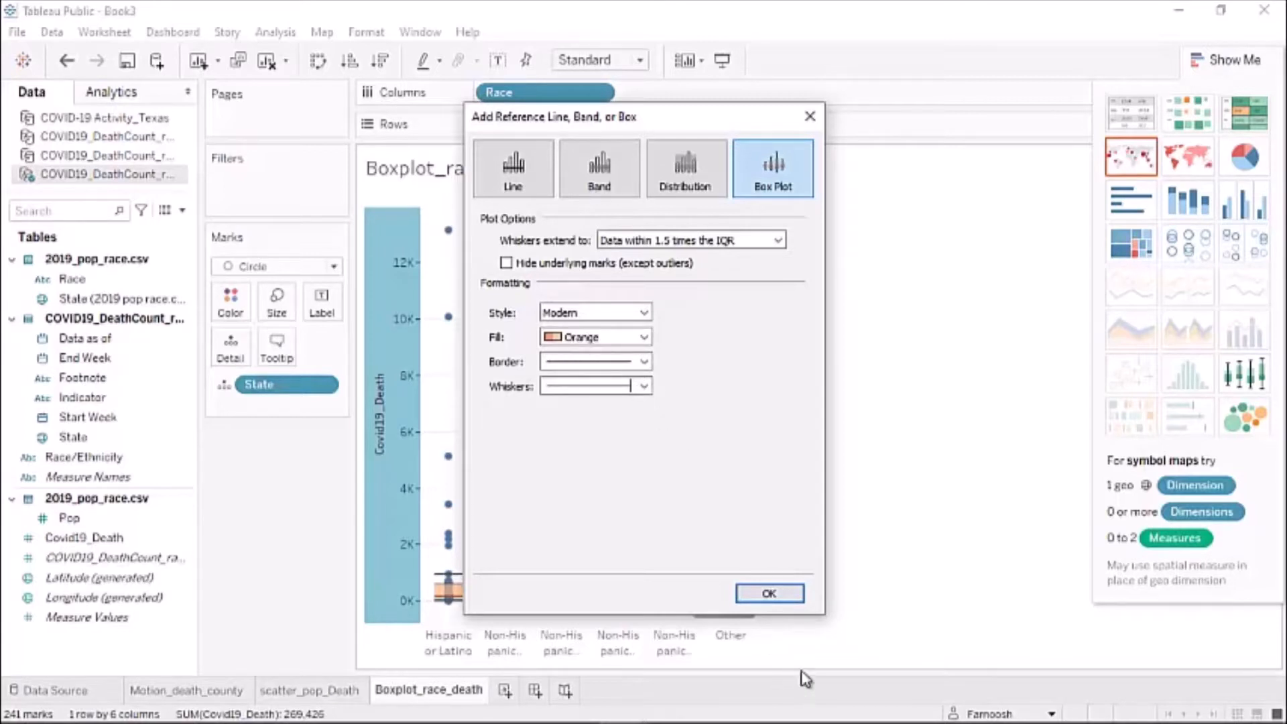
left_click(766, 594)
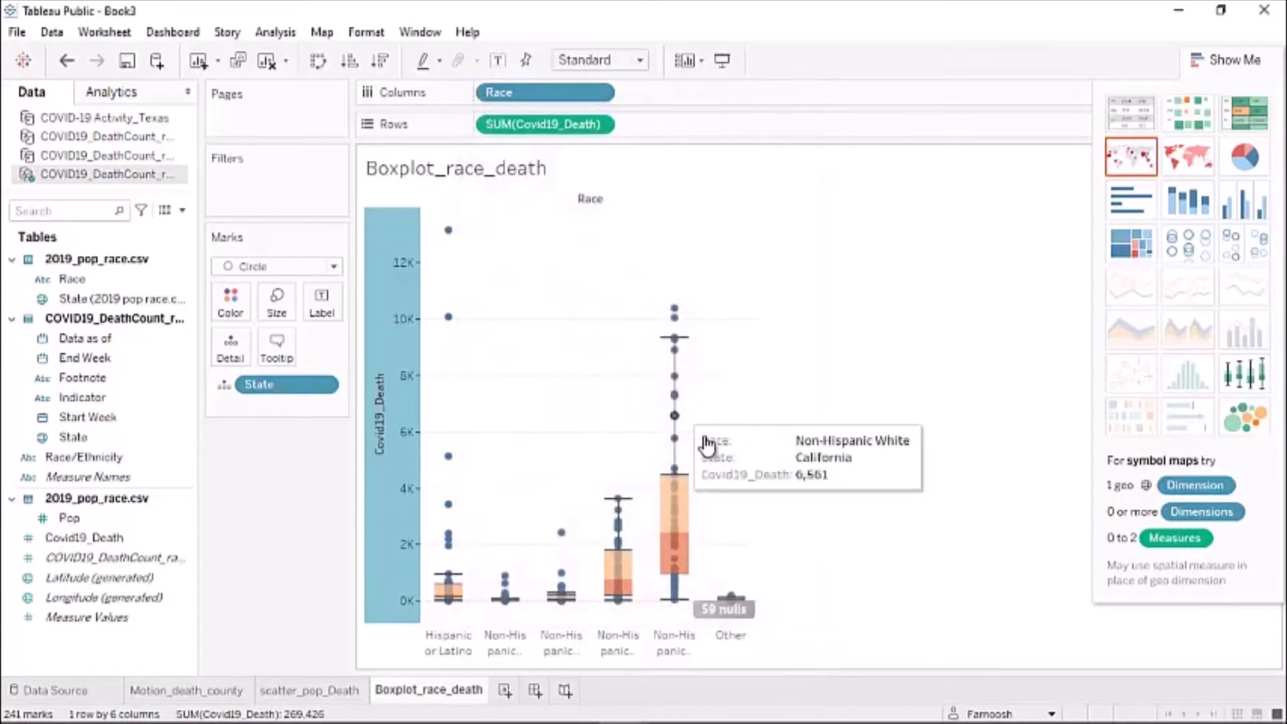
- Hide Show Me and display the Summary card on the Boxplot_race_death sheet
left_click(712, 459)
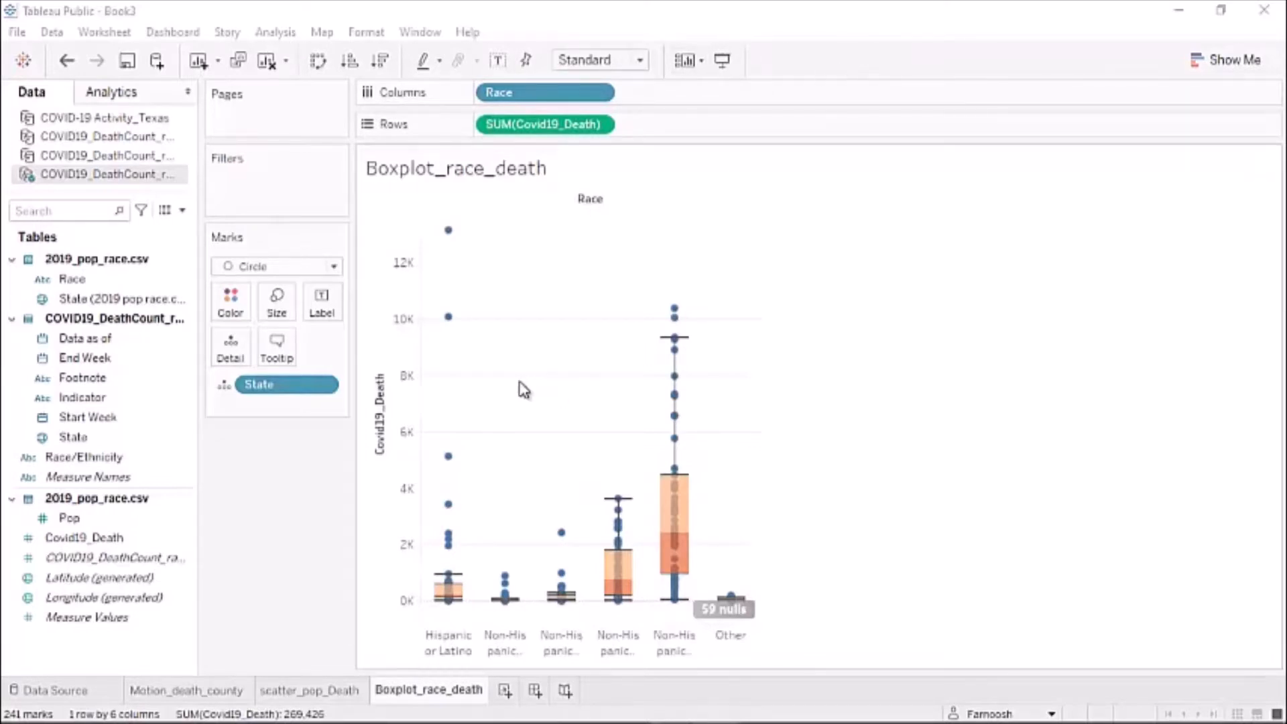
left_click(702, 61)
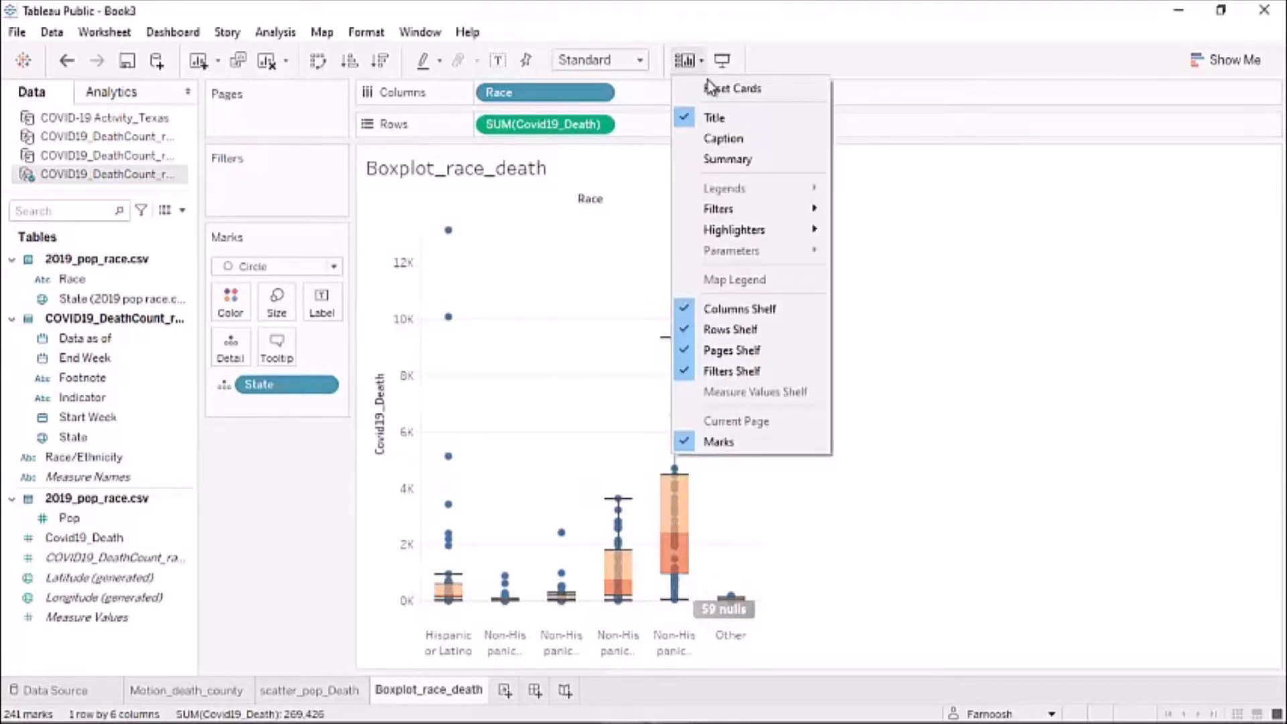
left_click(763, 163)
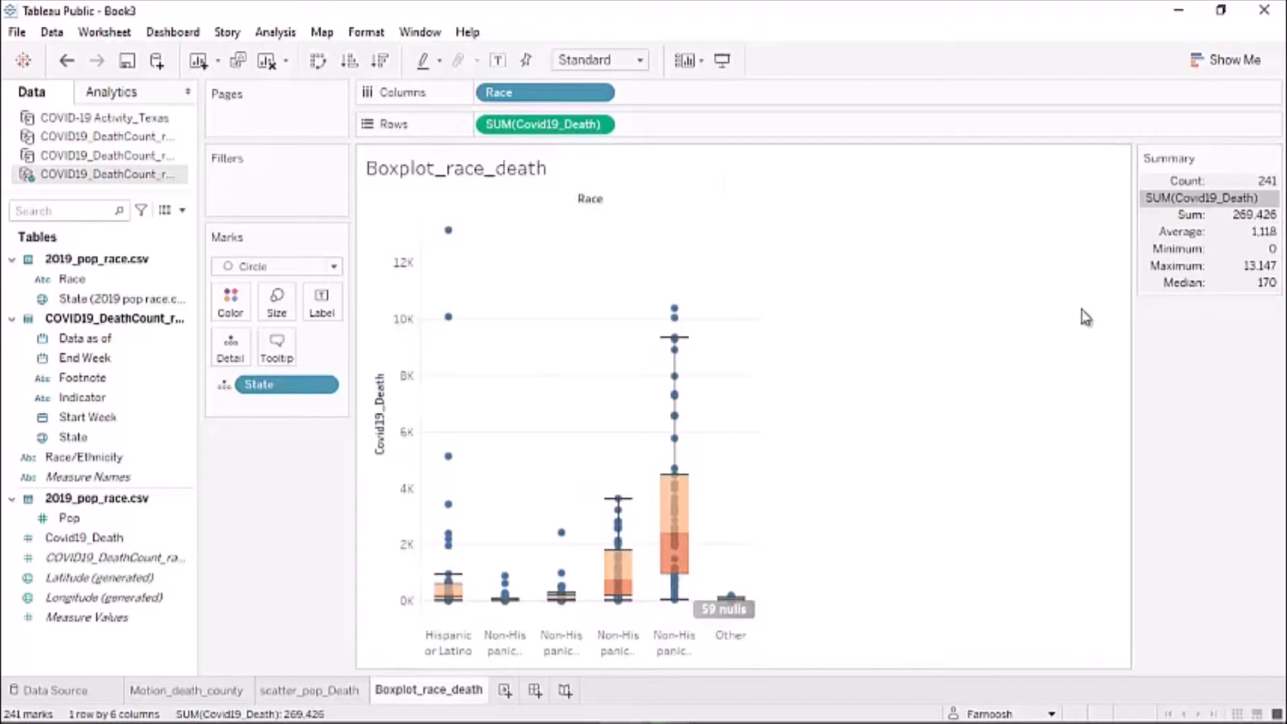
- Create a new dashboard with Motion_death_county, scatter_pop_Death beside it, and Boxplot_race_death below Motion_death_county
left_click(535, 691)
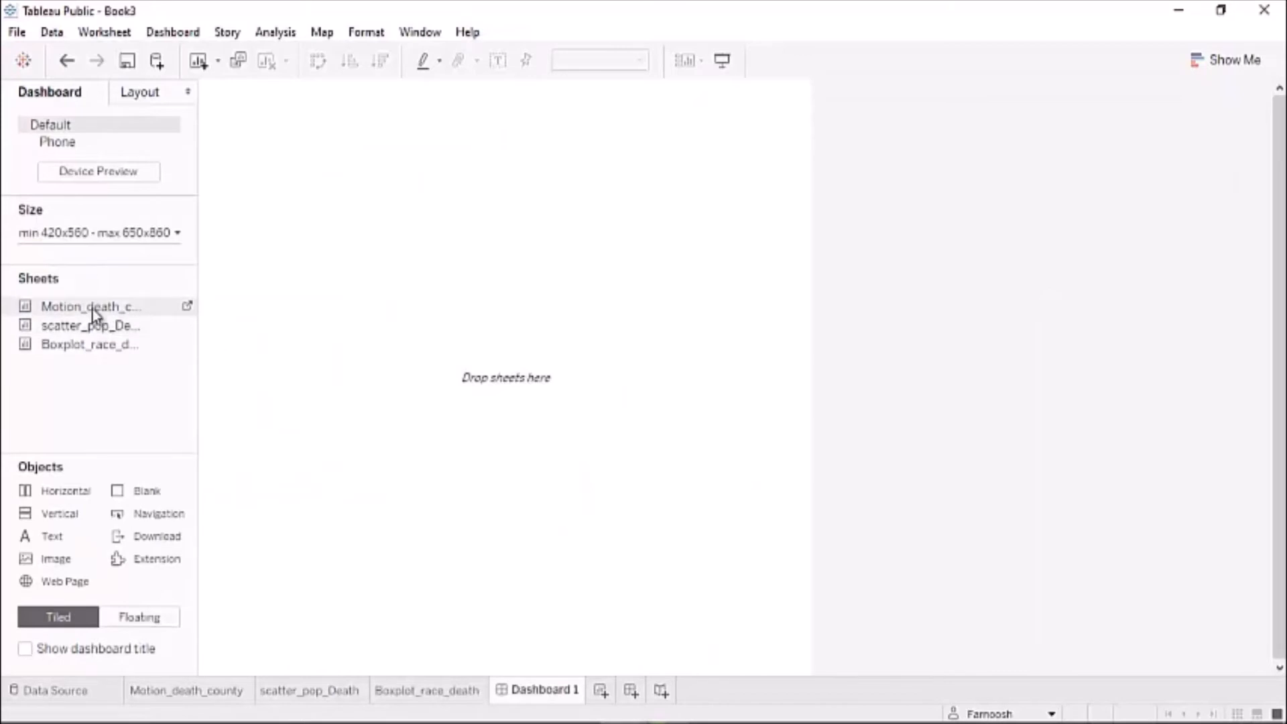
left_click_drag(93, 308, 342, 204)
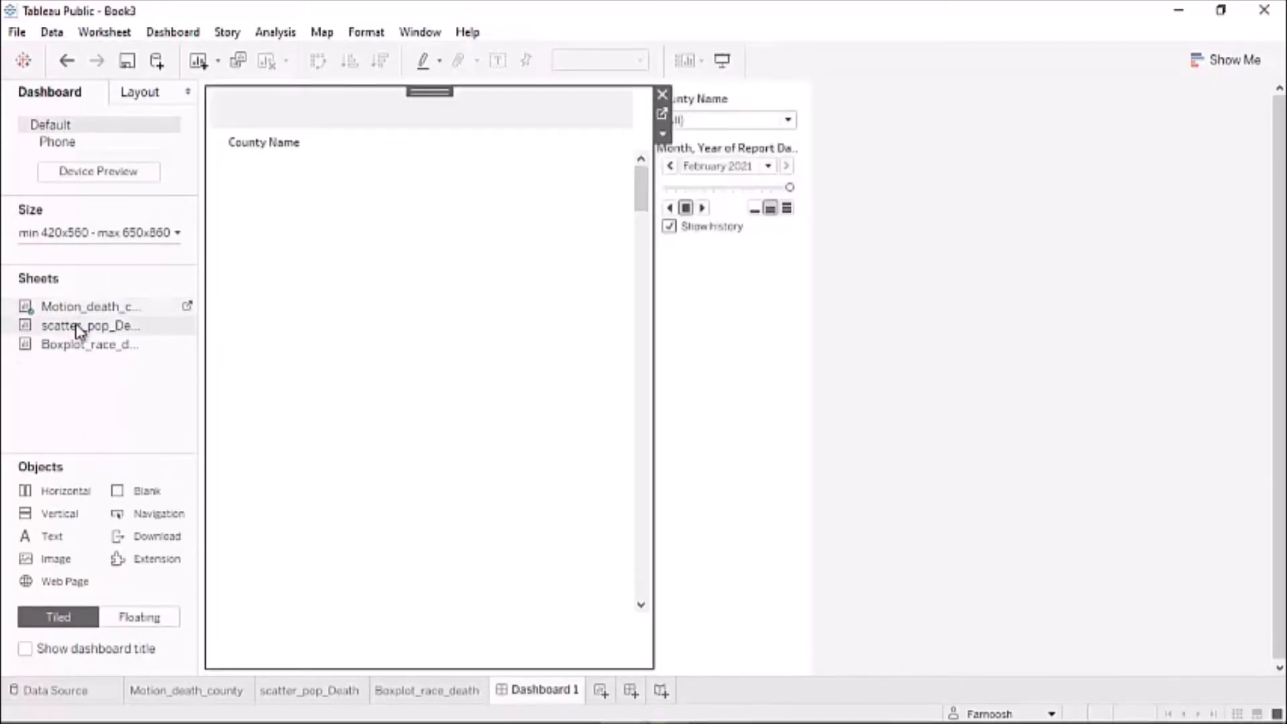
mouse_move(79, 330)
left_click_drag(80, 330, 544, 355)
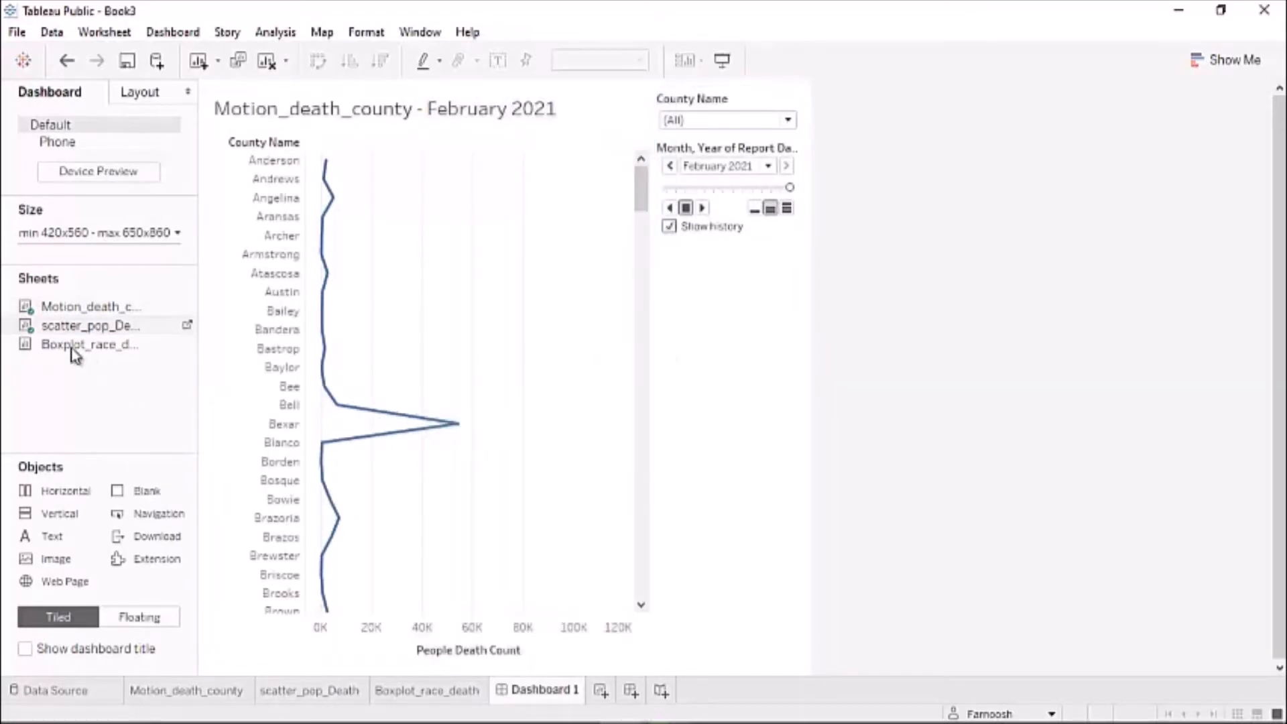
left_click_drag(74, 349, 362, 568)
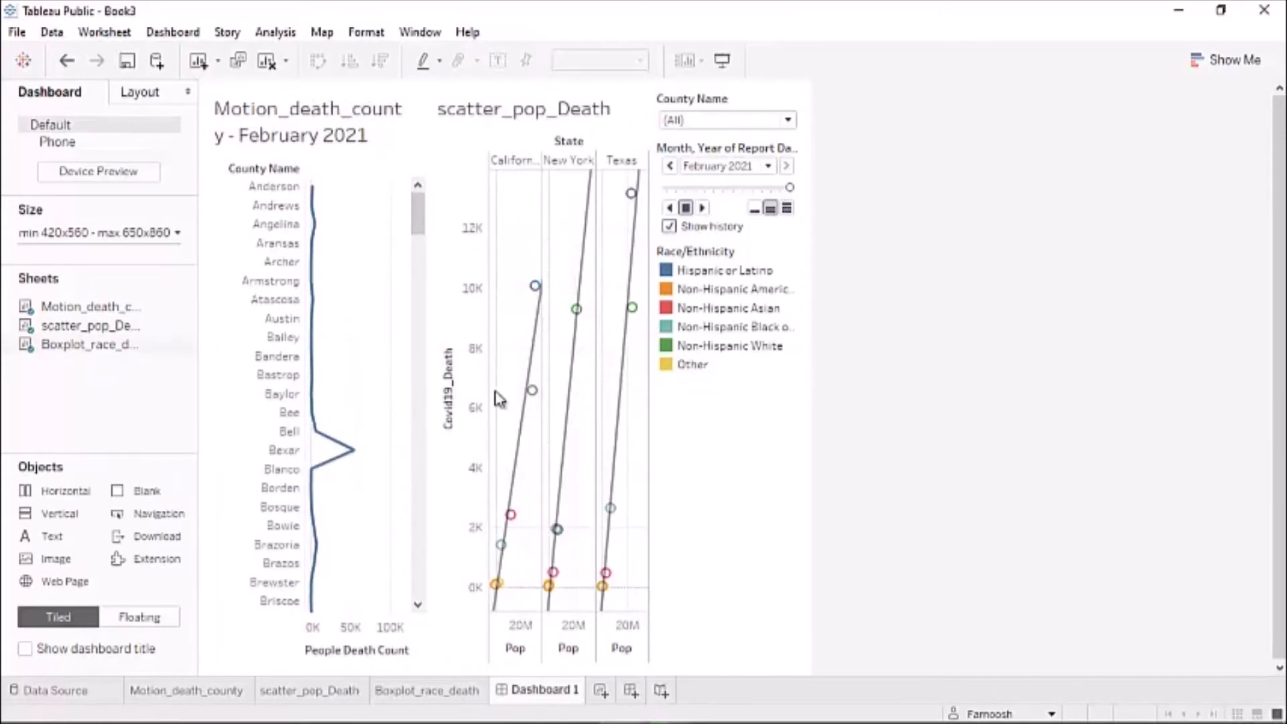
- Widen the Motion_death_county view, then remove scatter_pop_Death and place it again between Motion_death_county and Boxplot_race_death
left_click(418, 256)
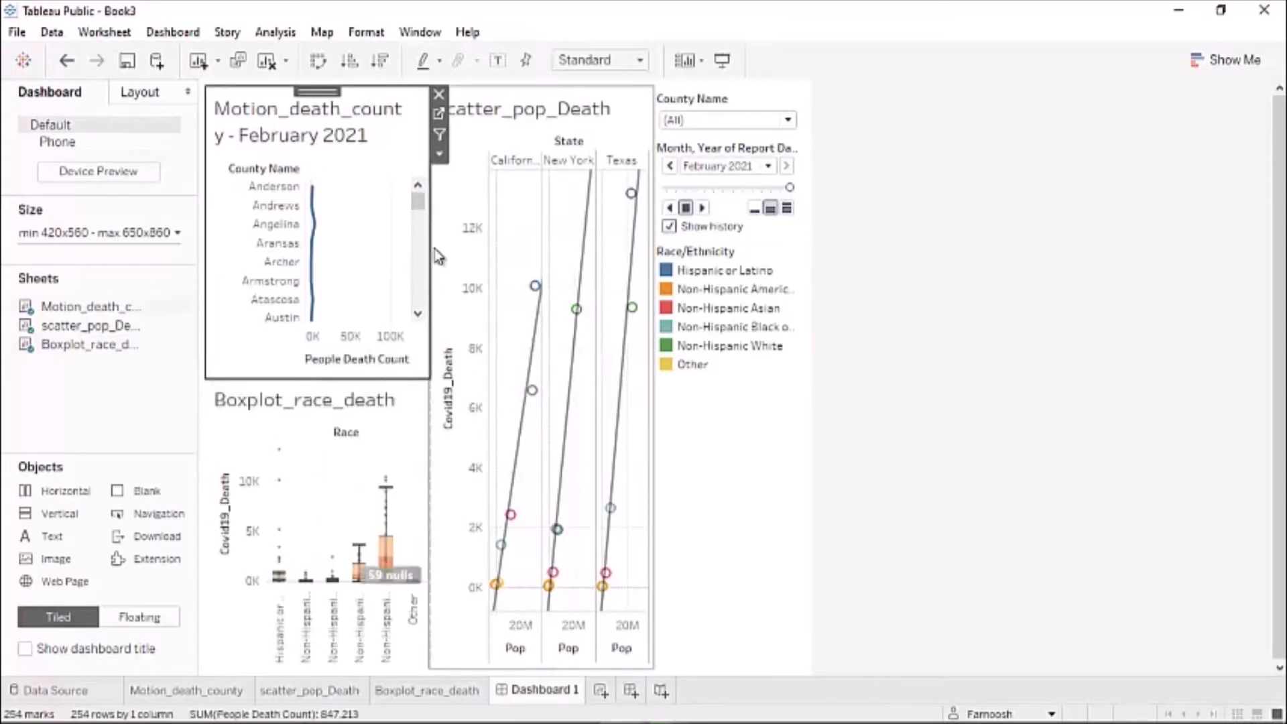
left_click_drag(436, 246, 625, 255)
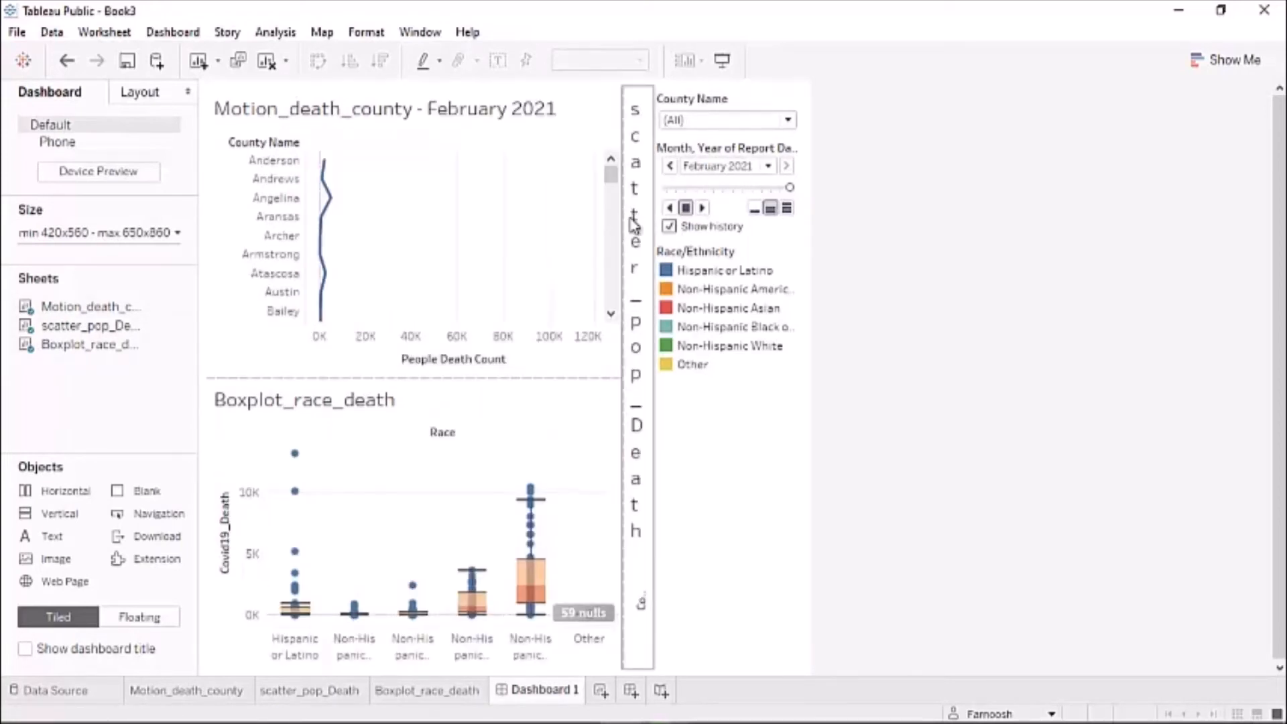
left_click(638, 94)
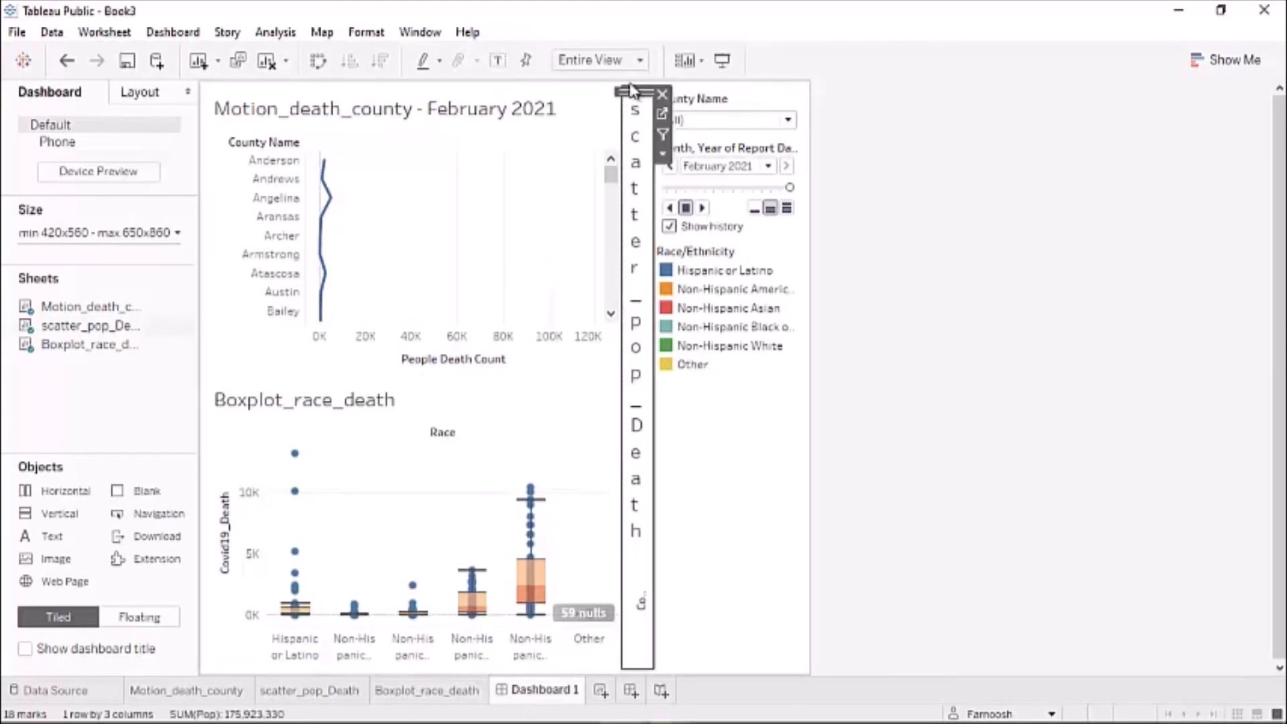
left_click(663, 94)
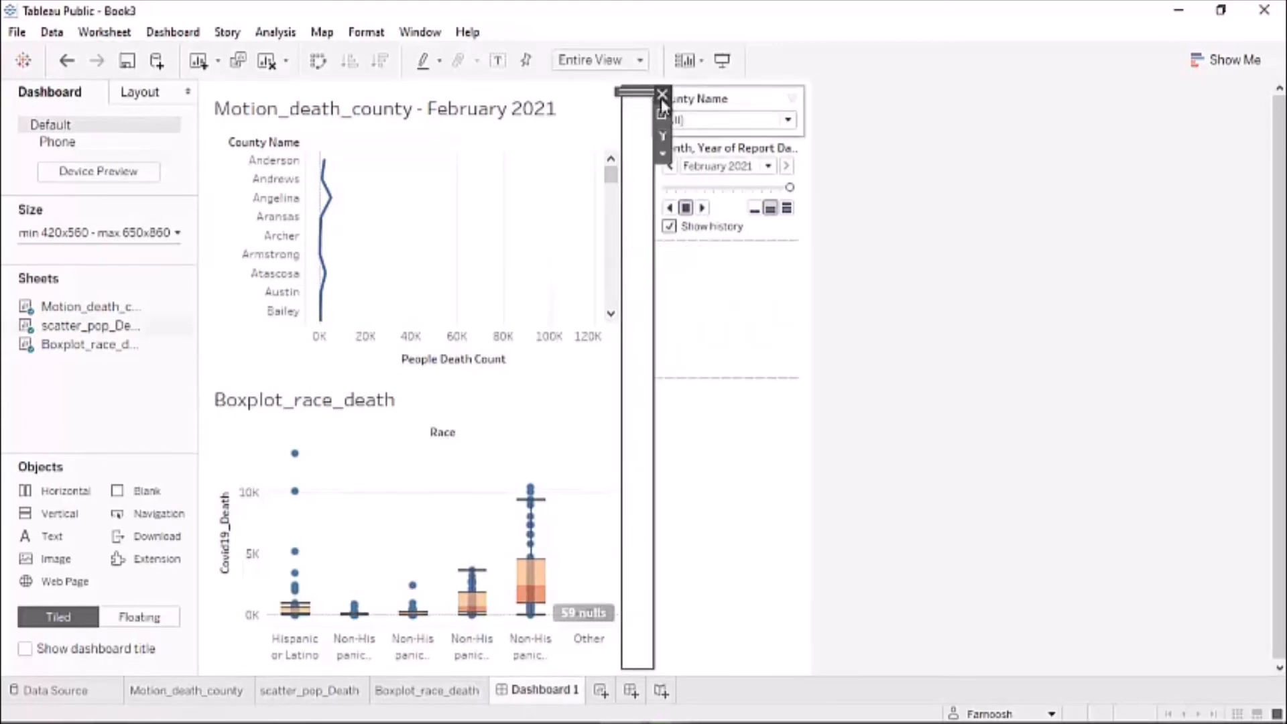
mouse_move(56, 329)
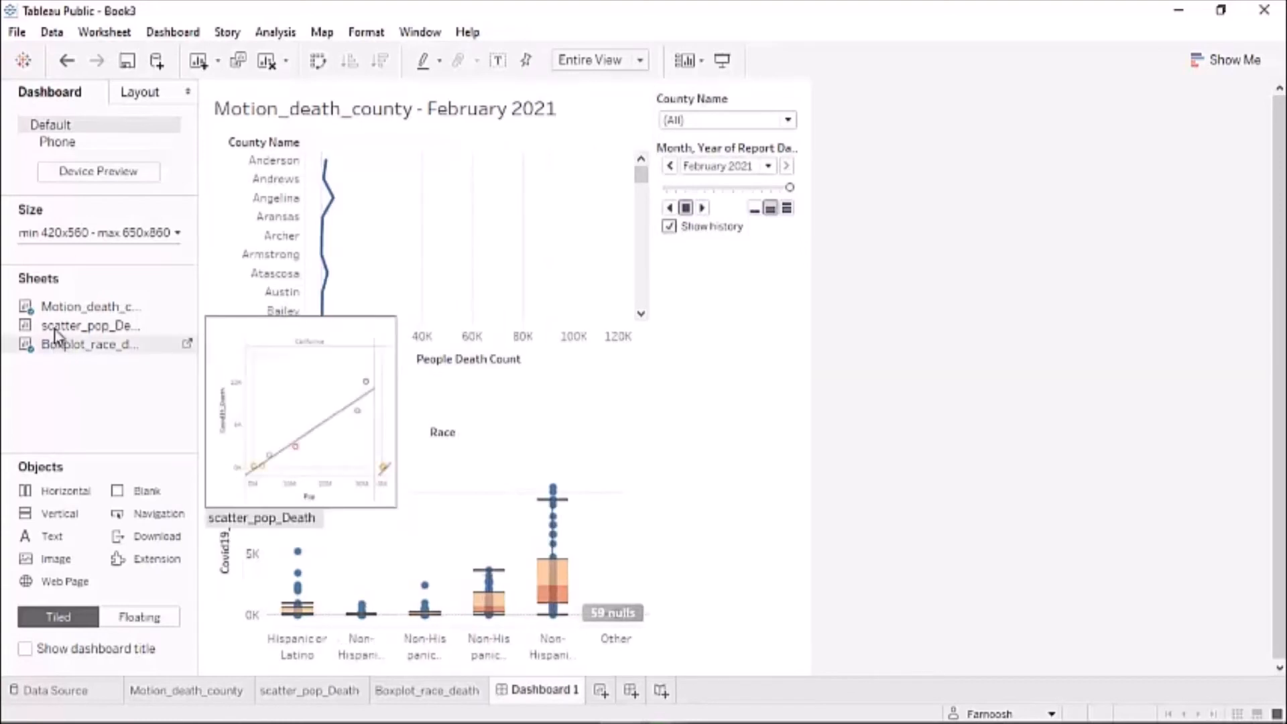
left_click_drag(69, 324, 417, 382)
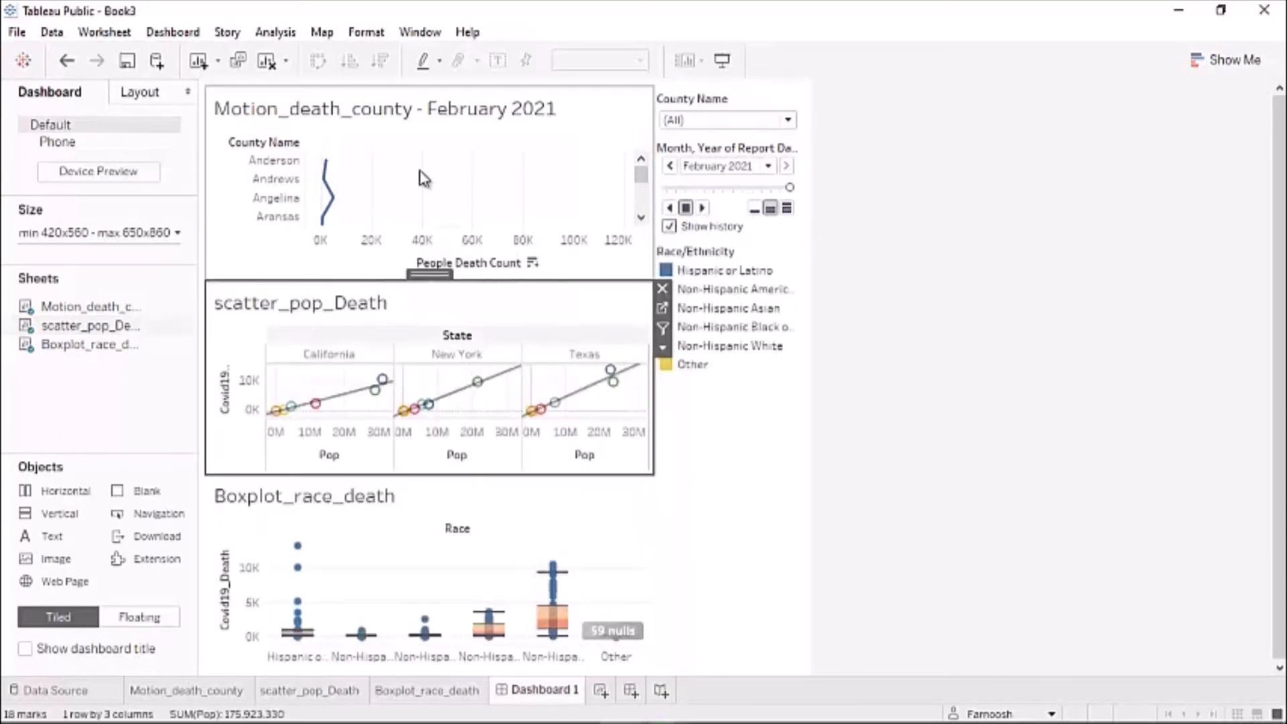
left_click(422, 258)
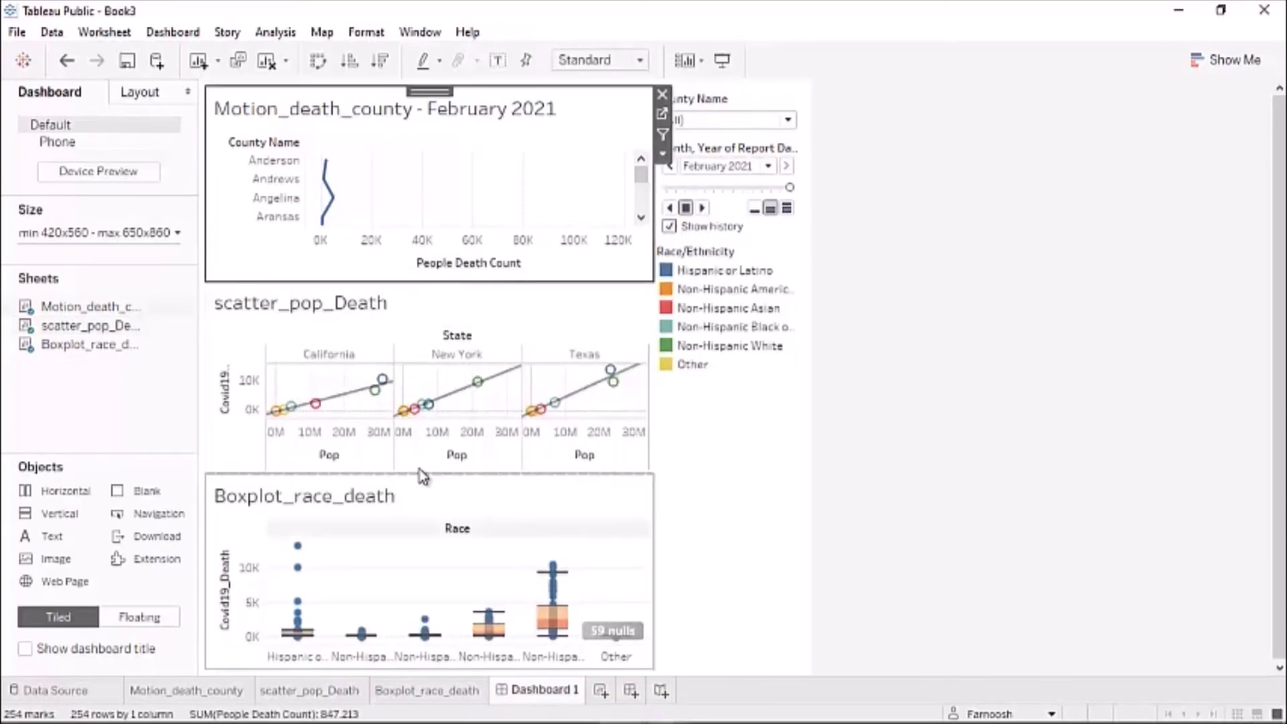
left_click(410, 484)
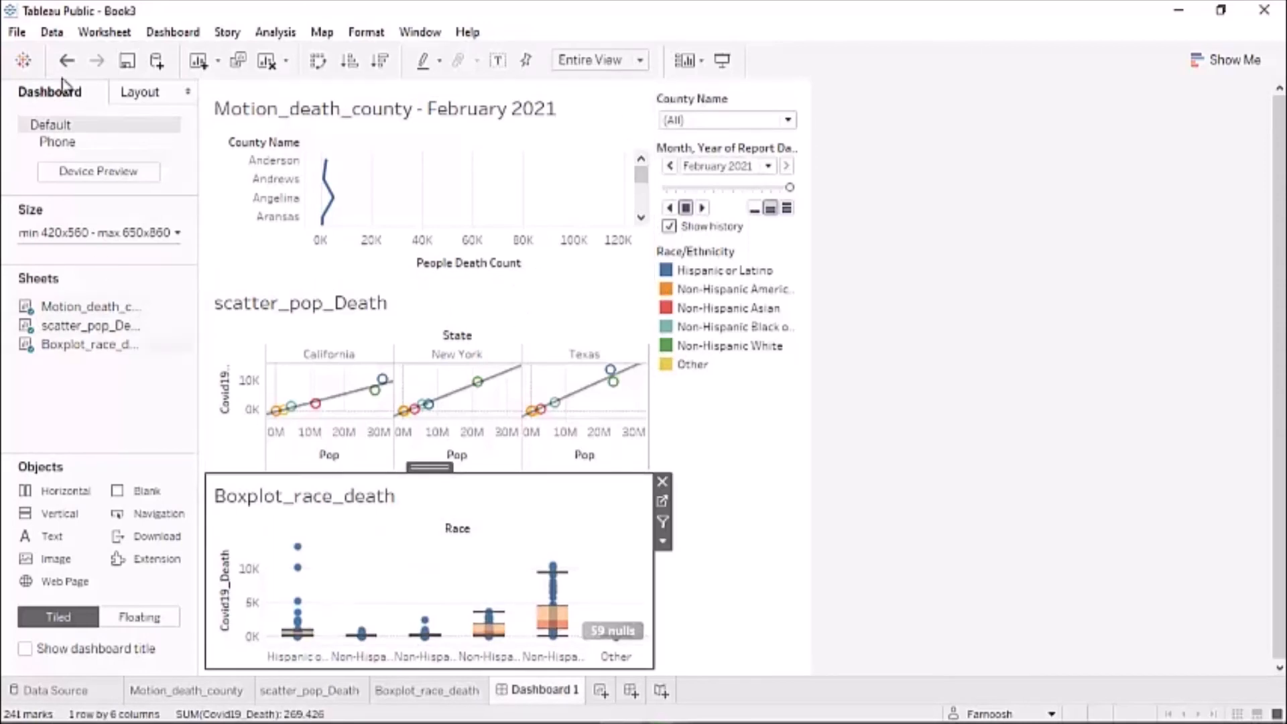
- Save the workbook to Tableau Public with the title output7
left_click(18, 35)
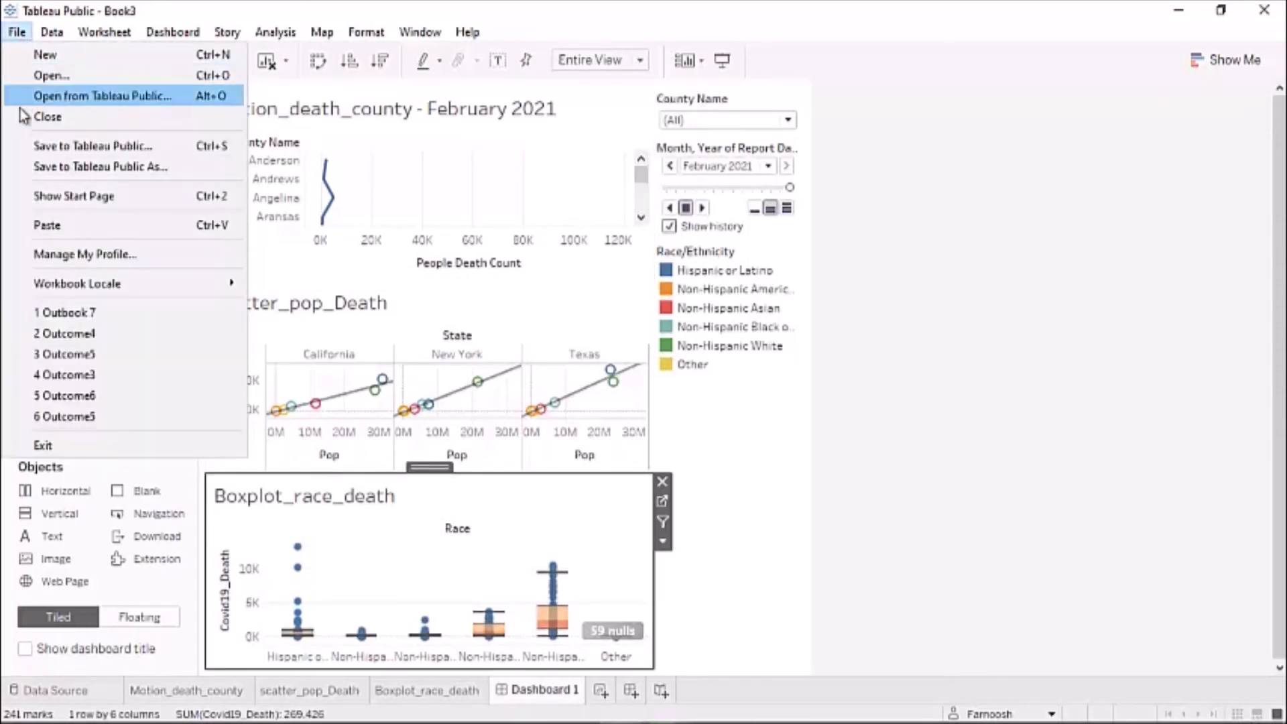
left_click(139, 145)
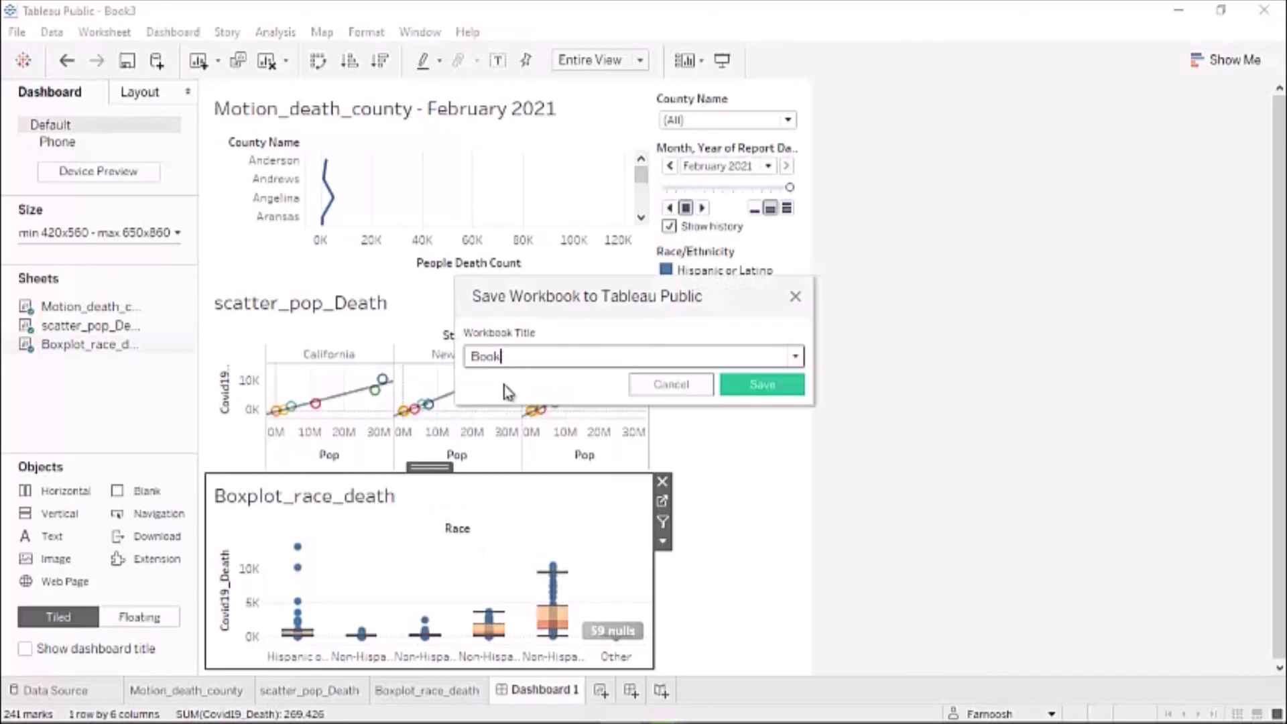
key("BackSpace")
key("BackSpace")
type("c")
type("utput")
type("7")
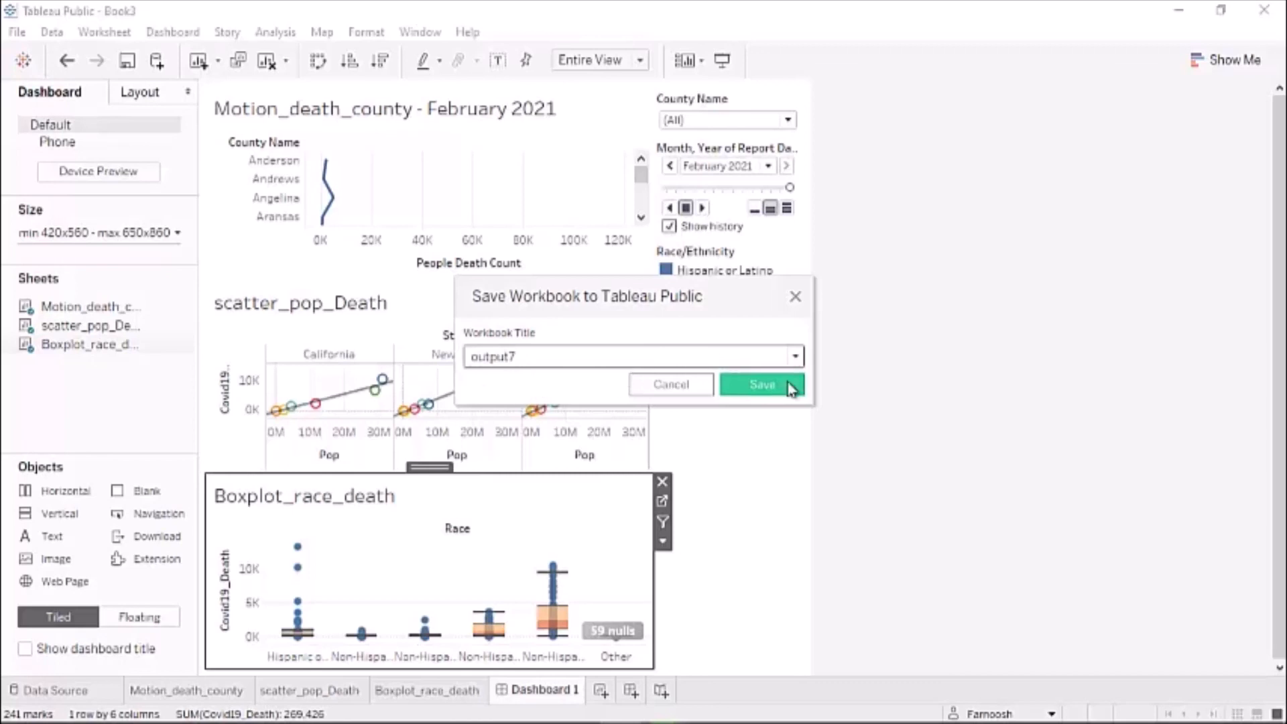